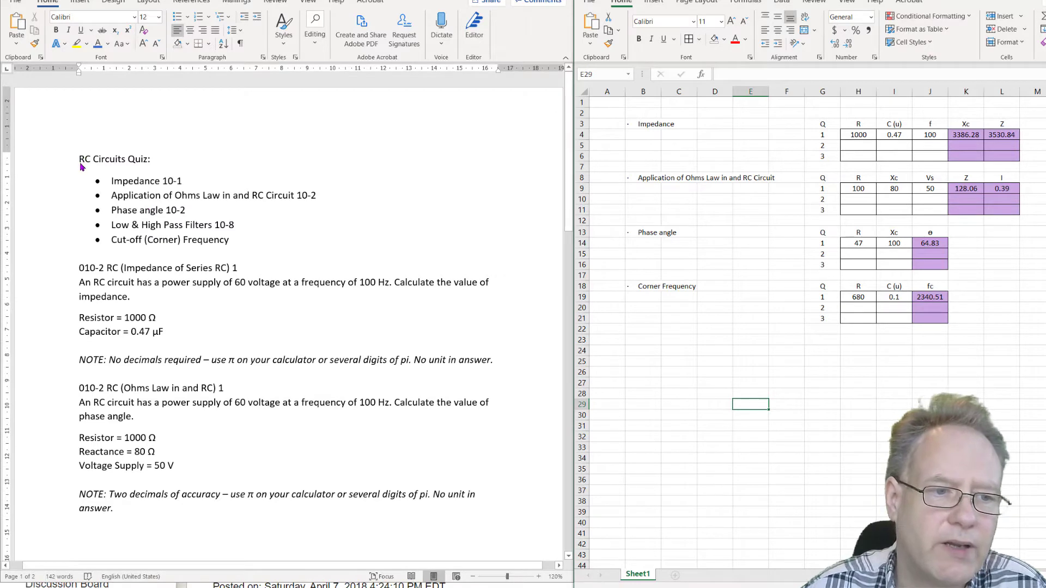
Review the RC Circuits Quiz topic list and the wording of the series RC impedance and Ohm's law sample questions.
{"action": "left_click_drag", "start_coordinate": [80, 160], "coordinate": [231, 240]}
{"action": "left_click", "coordinate": [112, 178]}
{"action": "left_click", "coordinate": [267, 241]}
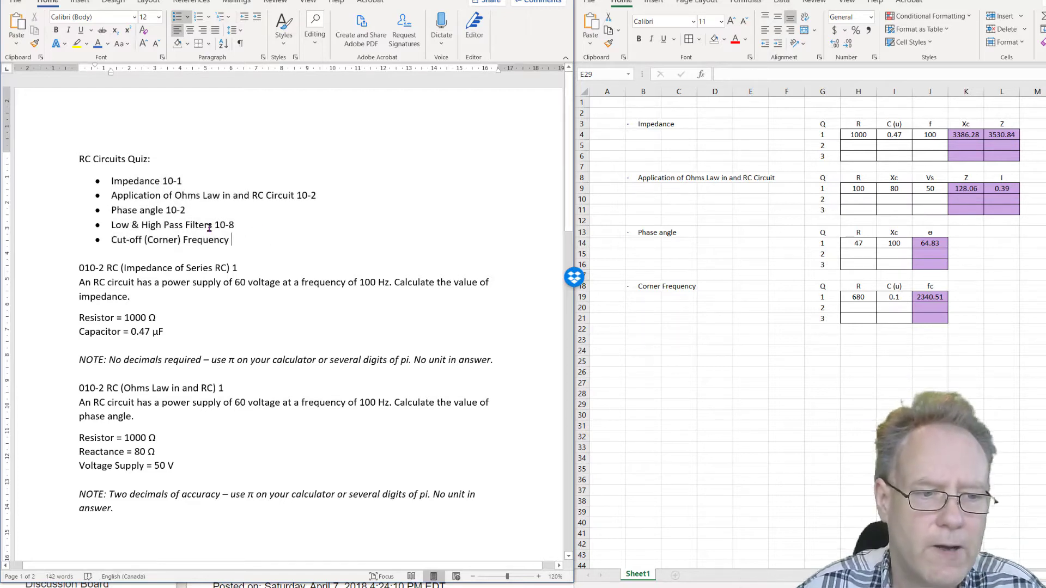
{"action": "left_click_drag", "start_coordinate": [163, 182], "coordinate": [239, 225]}
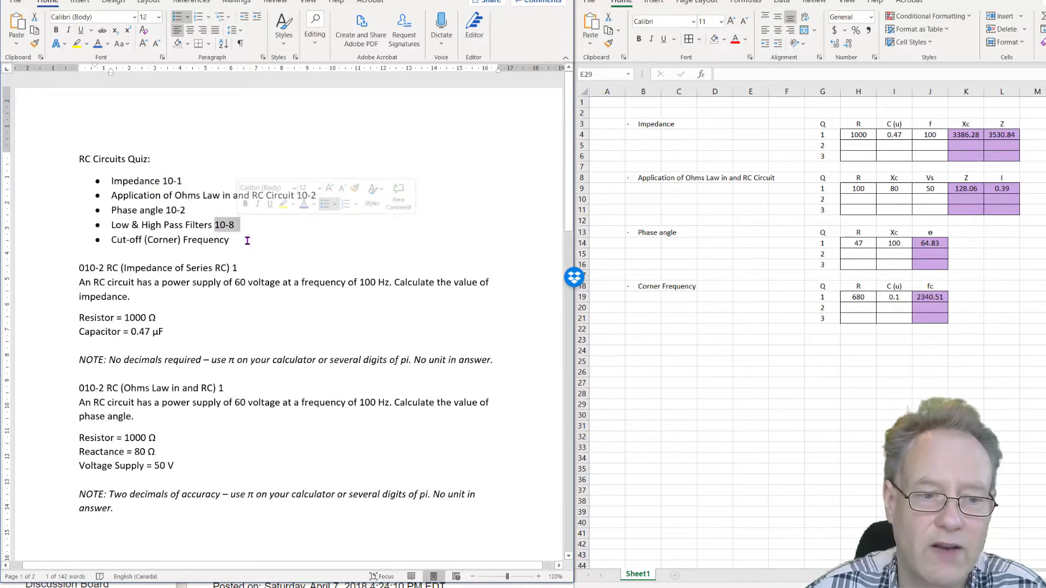
{"action": "left_click", "coordinate": [240, 245]}
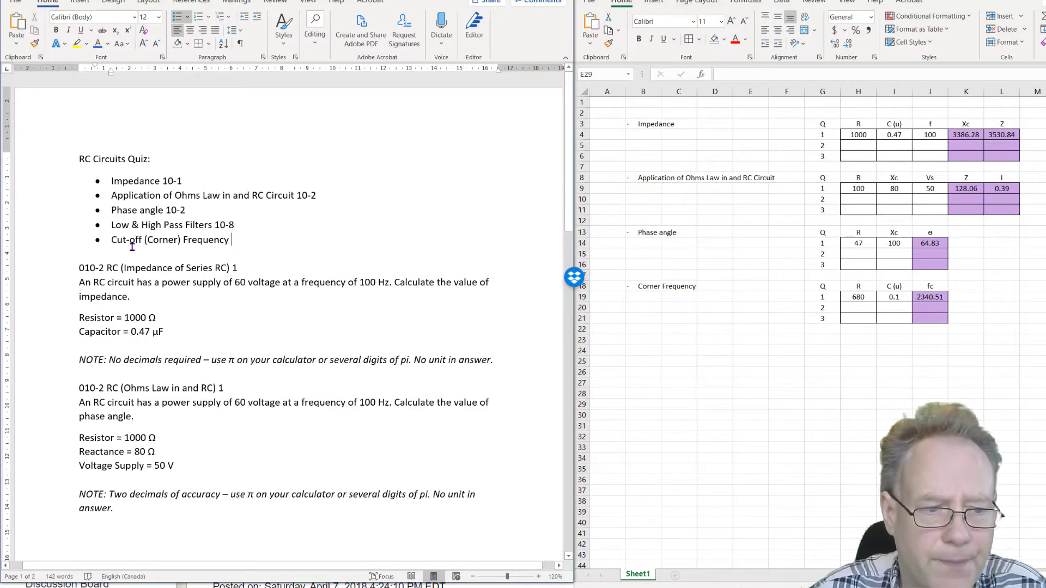
{"action": "left_click_drag", "start_coordinate": [80, 264], "coordinate": [218, 494]}
{"action": "left_click", "coordinate": [146, 502]}
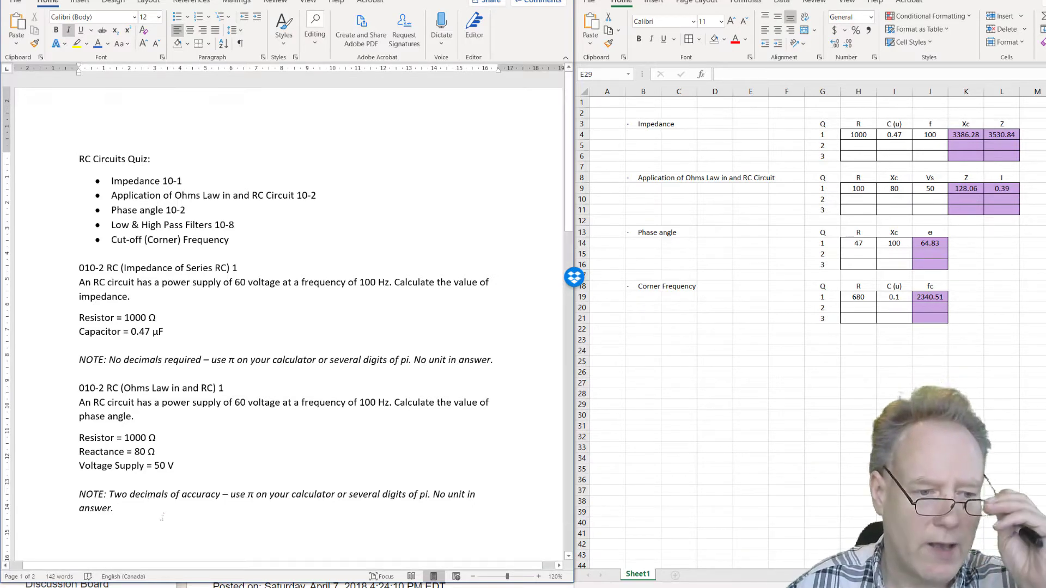
{"action": "left_click", "coordinate": [80, 269]}
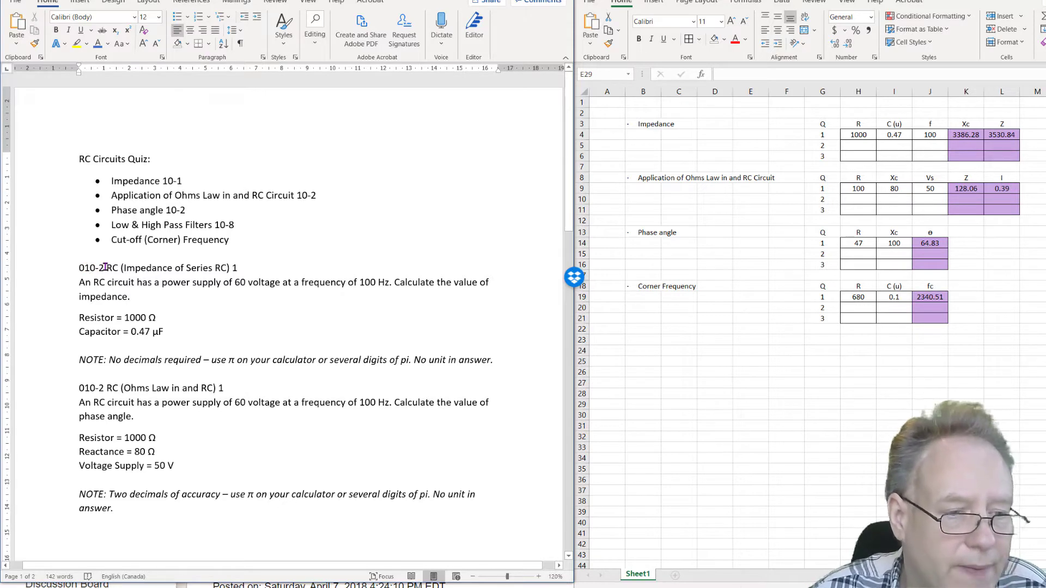
{"action": "left_click_drag", "start_coordinate": [124, 267], "coordinate": [231, 268]}
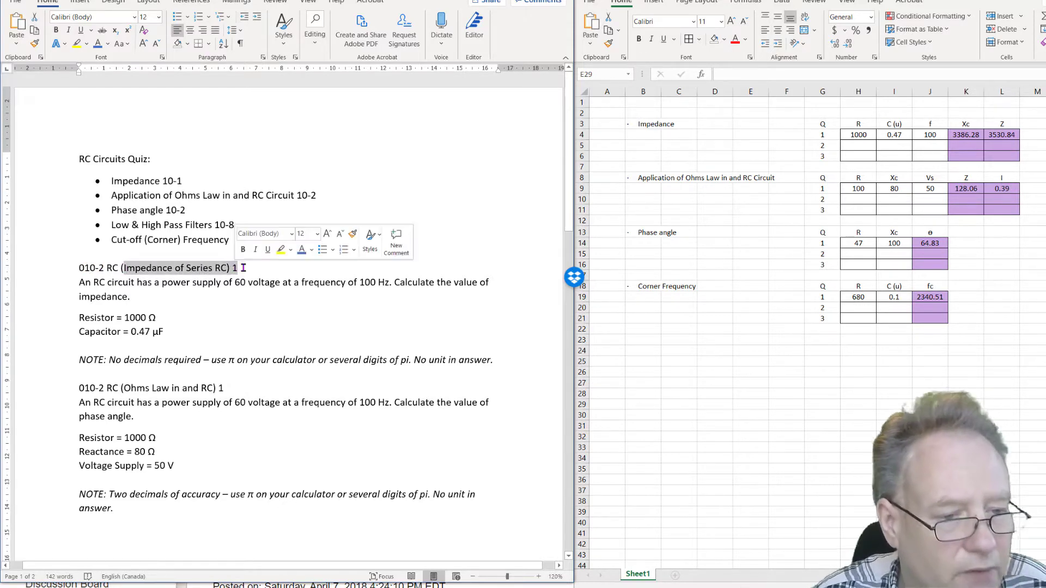
{"action": "left_click", "coordinate": [229, 268]}
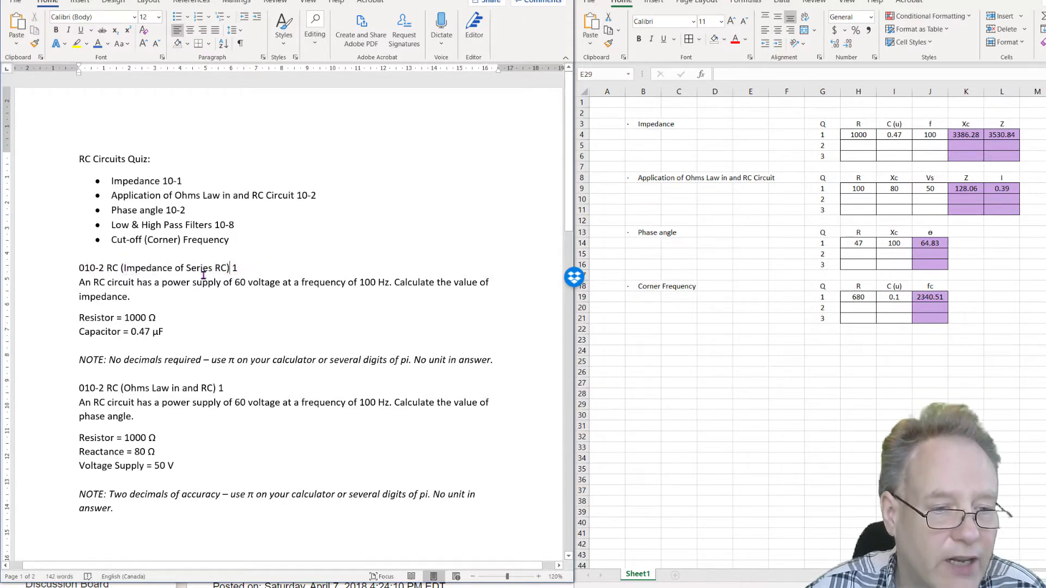
{"action": "double_click", "coordinate": [234, 268]}
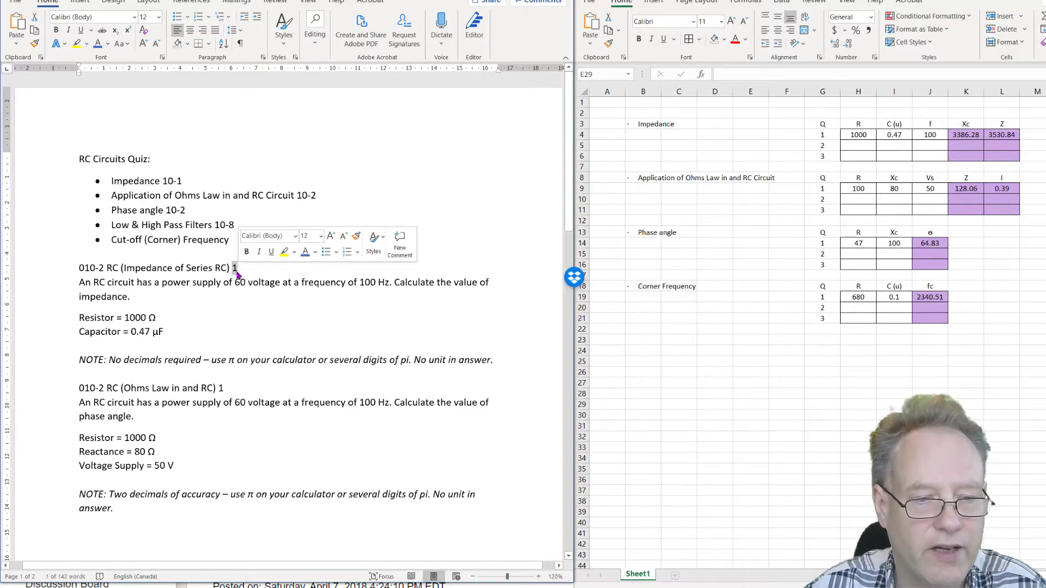
{"action": "left_click", "coordinate": [157, 331]}
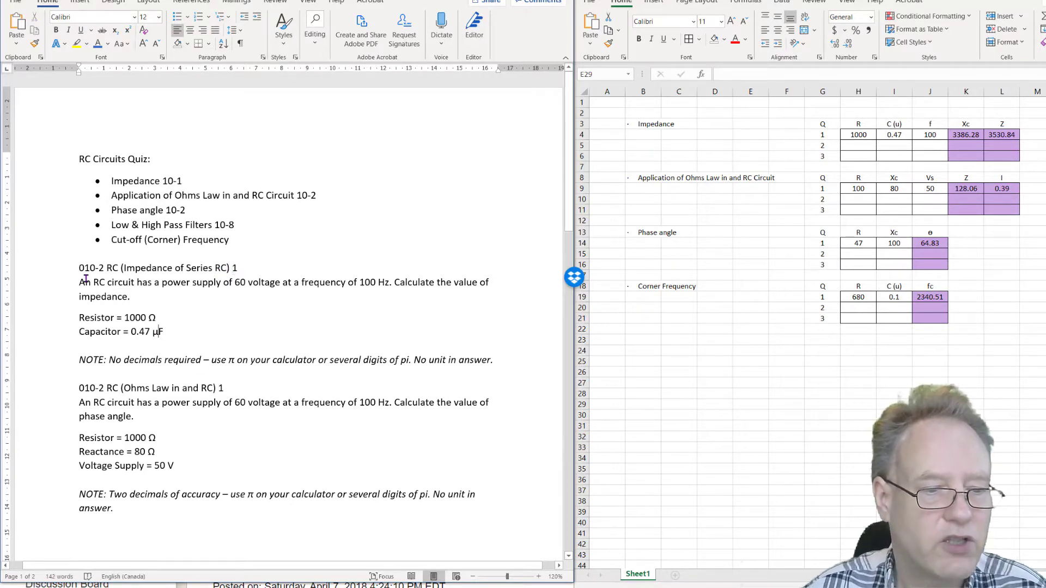
{"action": "left_click", "coordinate": [79, 268]}
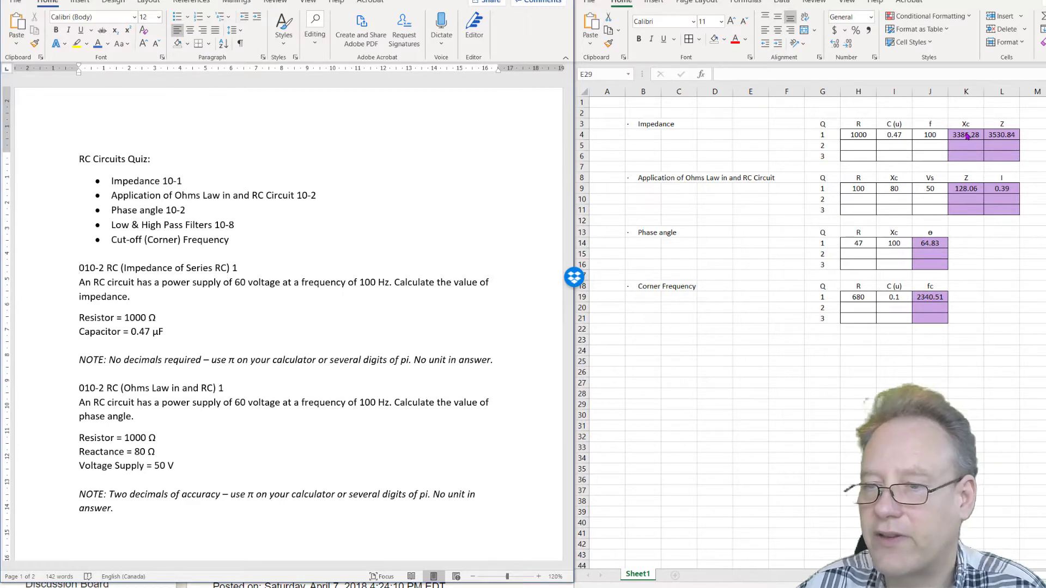
Inspect the formulas behind the Z and Xc cells of Impedance question 1 without changing them.
{"action": "left_click", "coordinate": [1005, 138]}
{"action": "double_click", "coordinate": [1004, 136]}
{"action": "key", "text": "Escape"}
{"action": "double_click", "coordinate": [978, 136]}
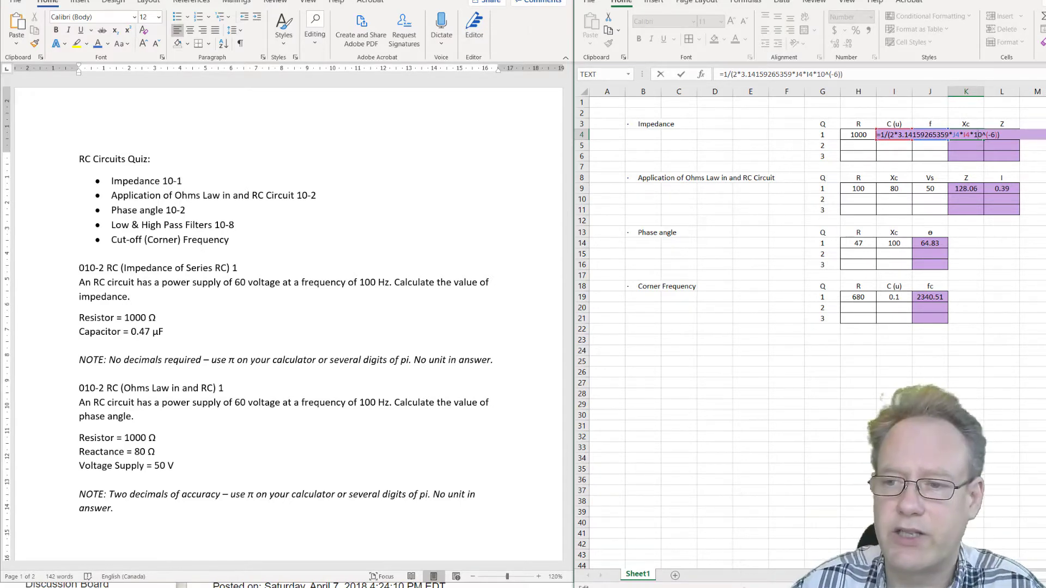
{"action": "left_click", "coordinate": [1045, 189]}
Copy the Impedance question 1 row (H4:L4) into the rows for questions 2 and 3.
{"action": "left_click_drag", "start_coordinate": [860, 135], "coordinate": [1002, 136]}
{"action": "right_click", "coordinate": [869, 135]}
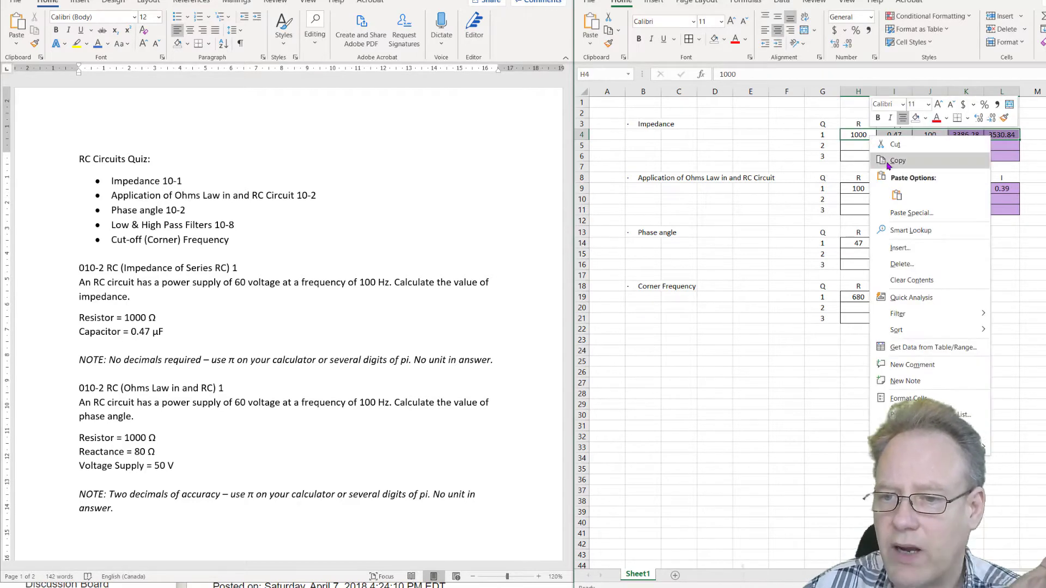
{"action": "left_click", "coordinate": [888, 163]}
{"action": "left_click_drag", "start_coordinate": [859, 146], "coordinate": [862, 158]}
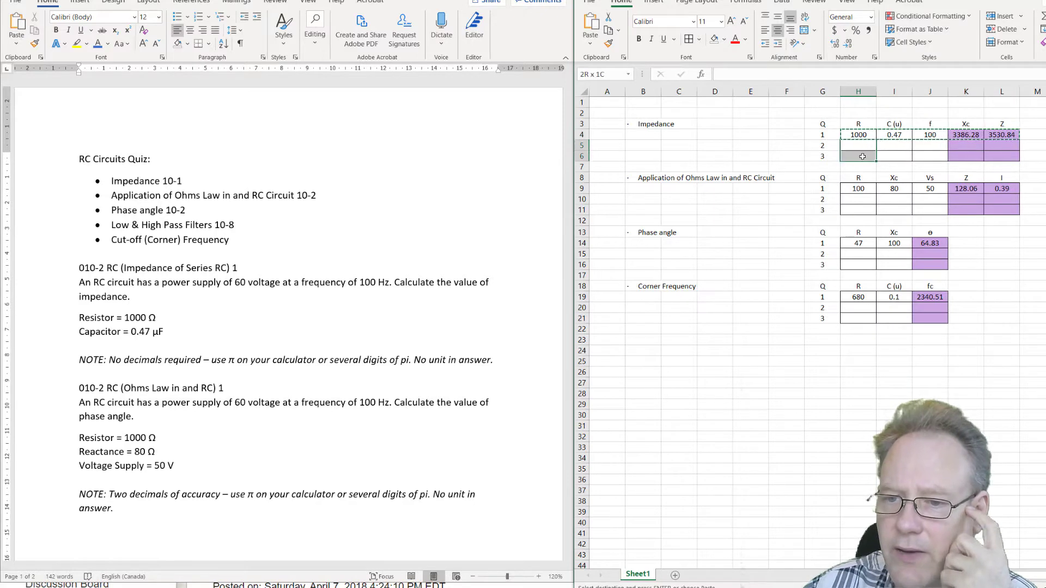
{"action": "right_click", "coordinate": [862, 157]}
{"action": "left_click", "coordinate": [890, 214]}
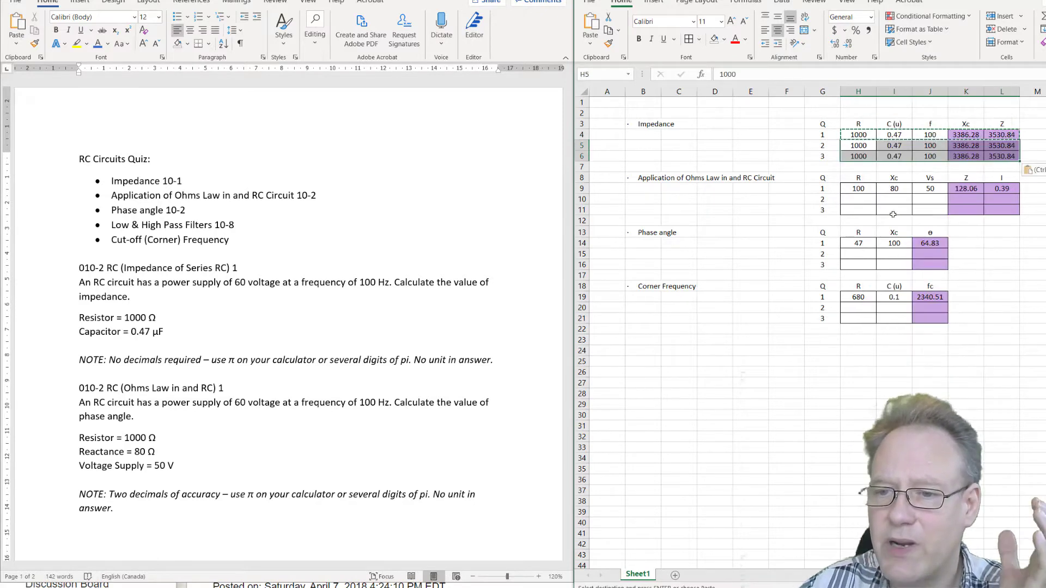
{"action": "left_click", "coordinate": [1034, 220]}
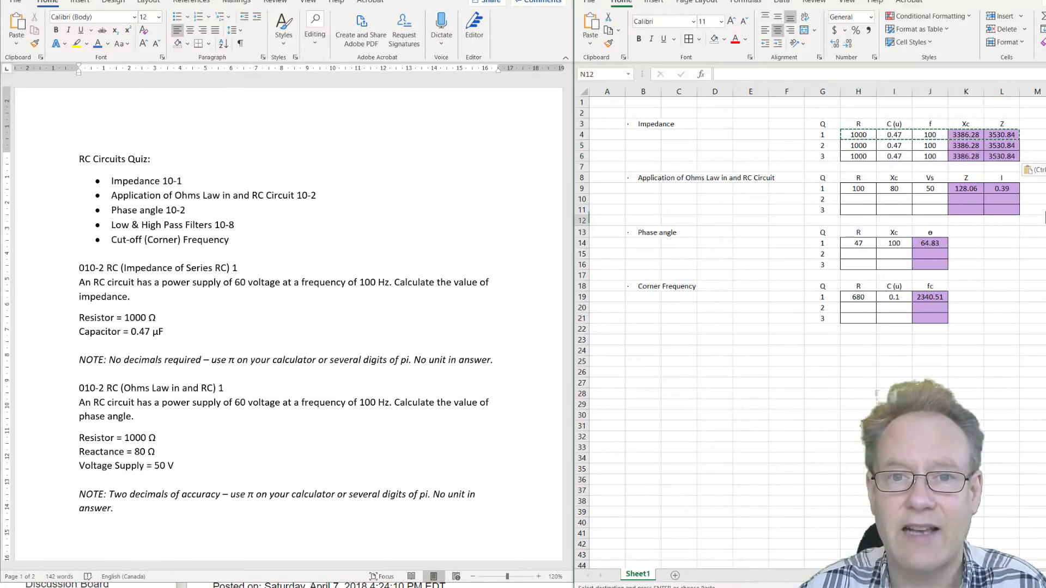
For Impedance question 2, set the capacitance to 470, the resistance to 100 and the frequency to 1000.
{"action": "left_click", "coordinate": [853, 145]}
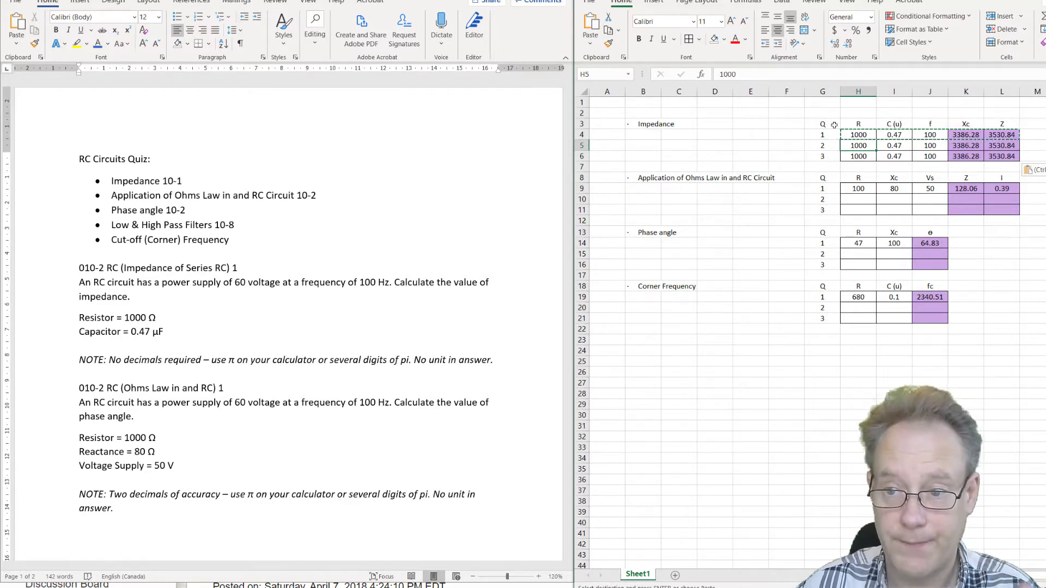
{"action": "left_click", "coordinate": [894, 145]}
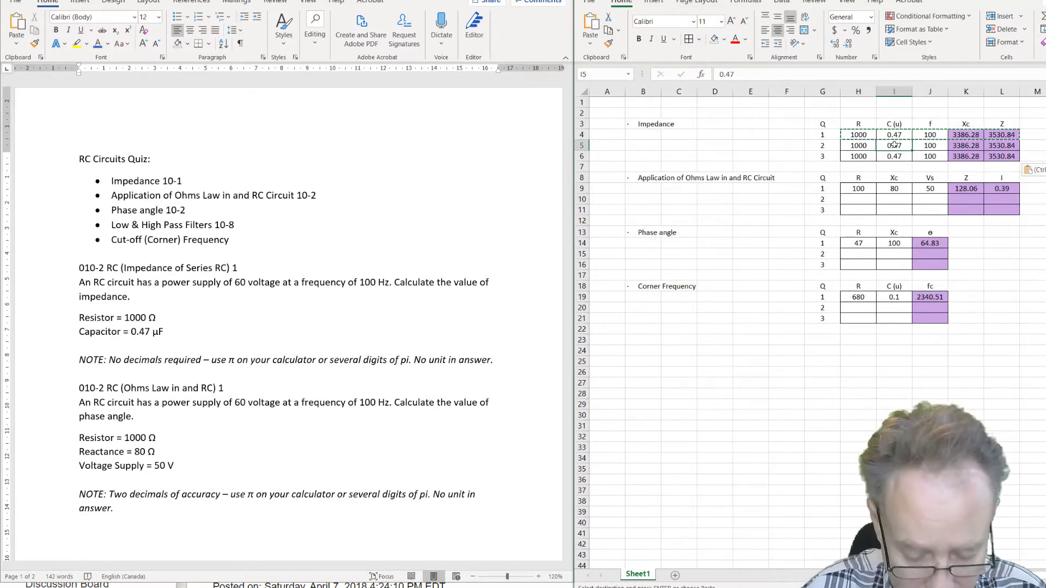
{"action": "type", "text": "45"}
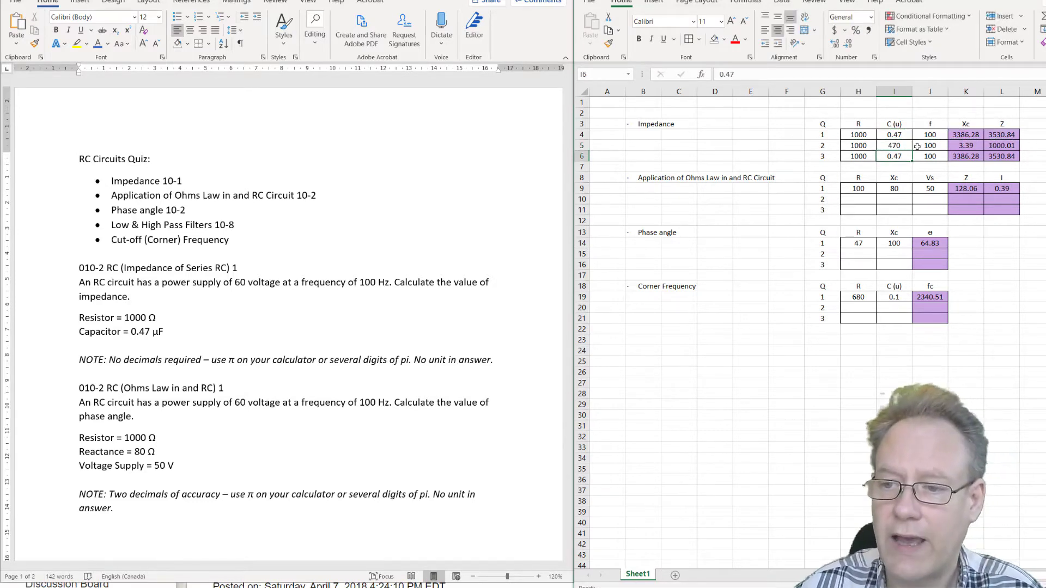
{"action": "key", "text": "Return"}
{"action": "left_click", "coordinate": [858, 145]}
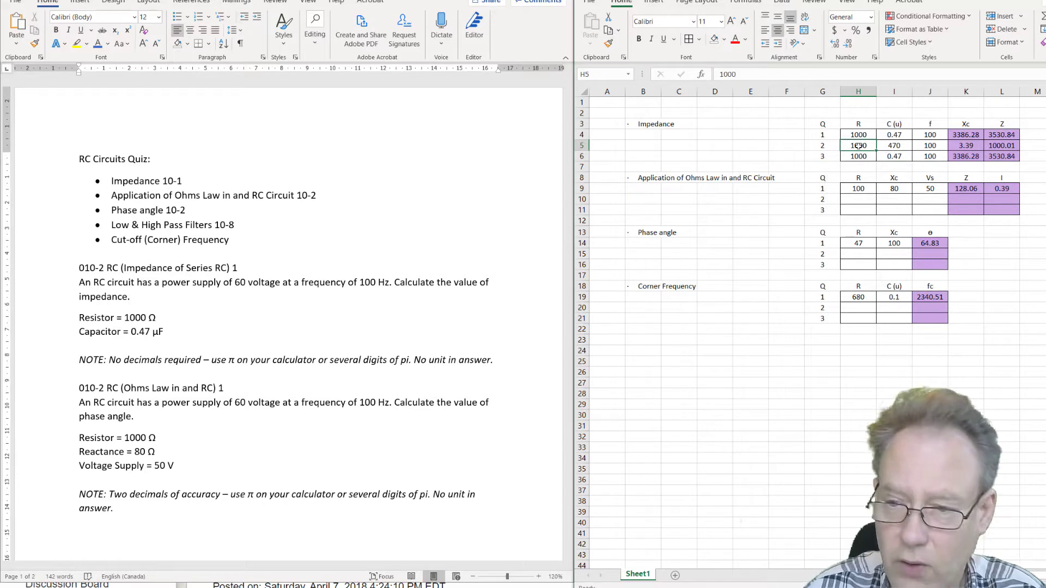
{"action": "type", "text": "1"}
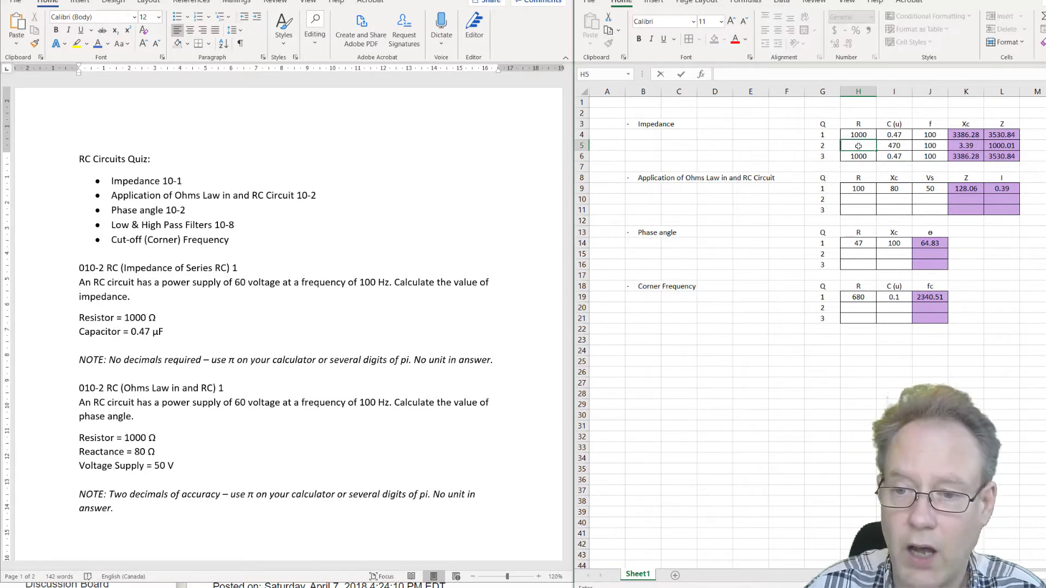
{"action": "key", "text": "Return"}
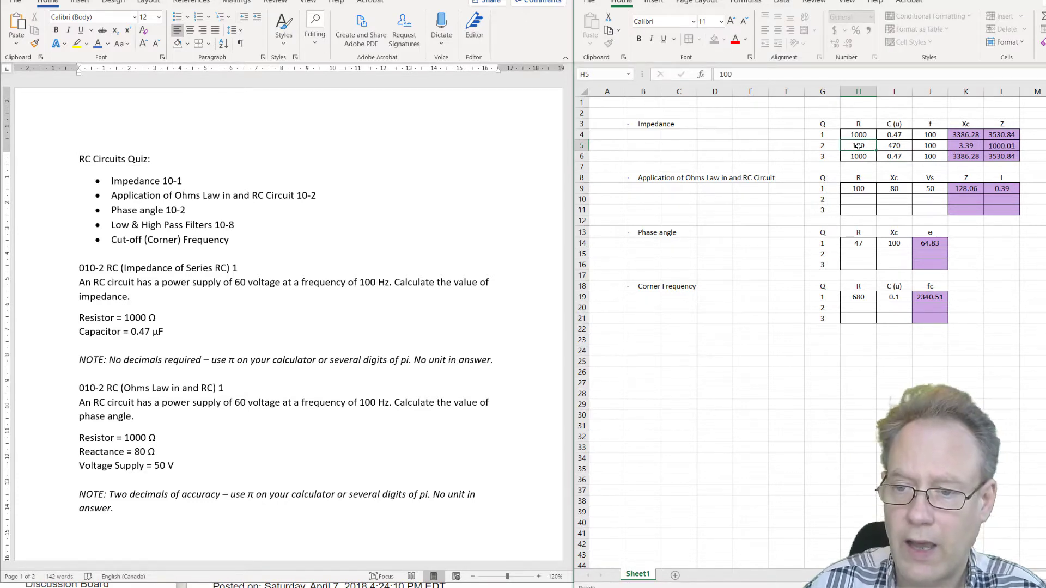
{"action": "left_click", "coordinate": [935, 146]}
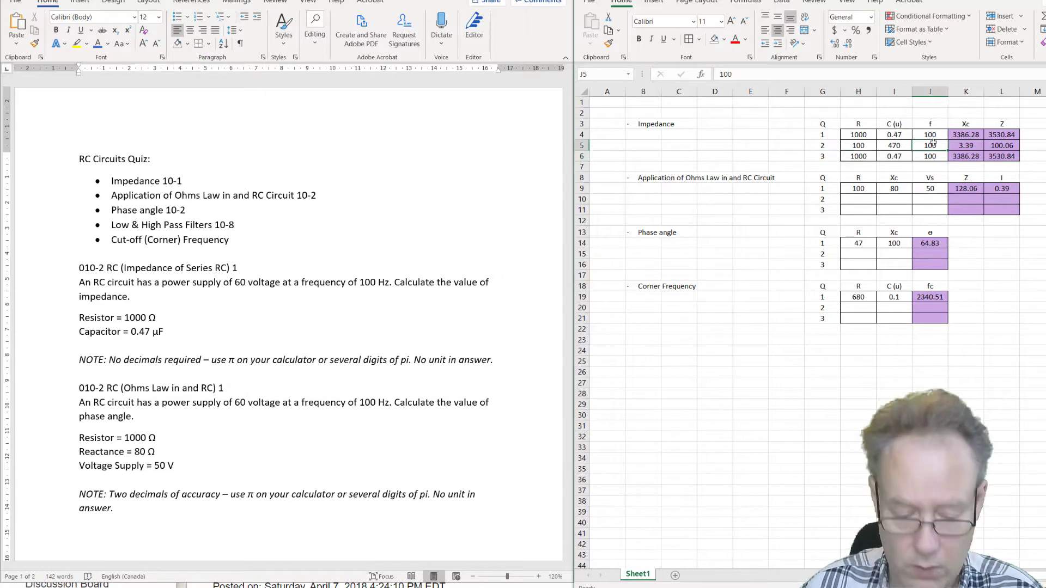
{"action": "type", "text": "1000"}
{"action": "key", "text": "Return"}
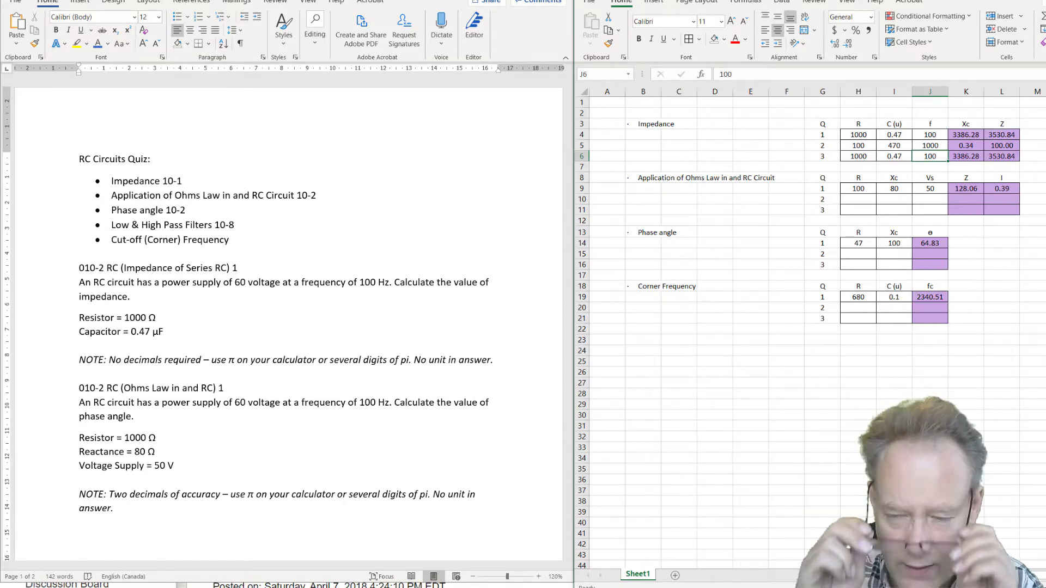
For Impedance question 3, set the resistance to 470 and the frequency to 1000.
{"action": "left_click", "coordinate": [859, 157]}
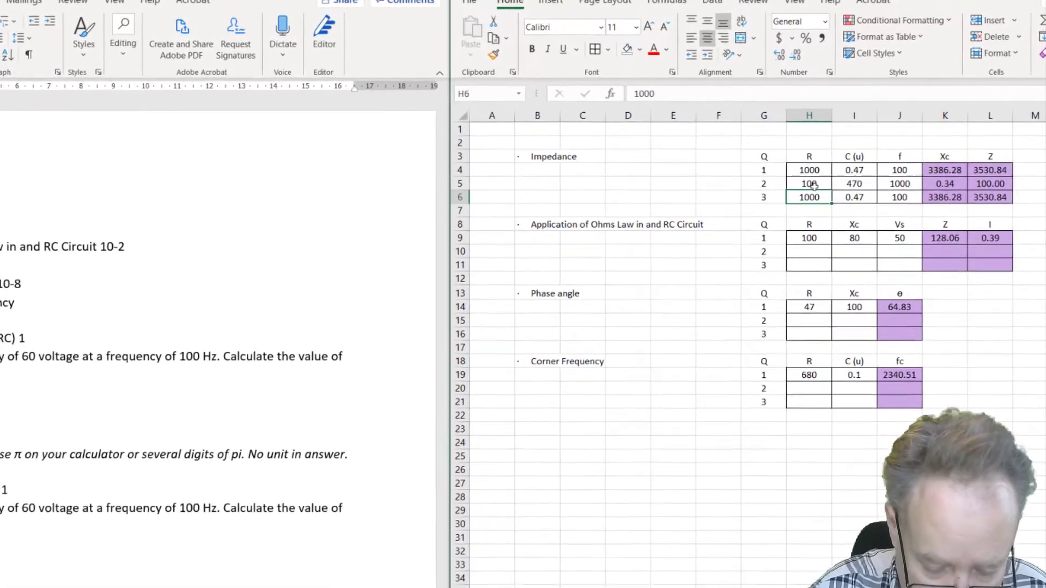
{"action": "type", "text": "470"}
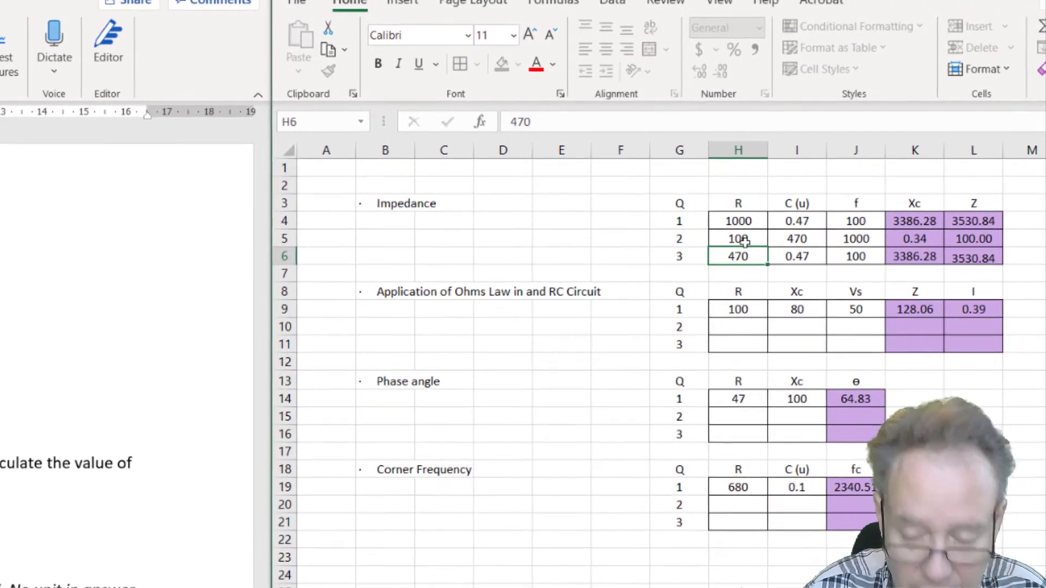
{"action": "key", "text": "Tab"}
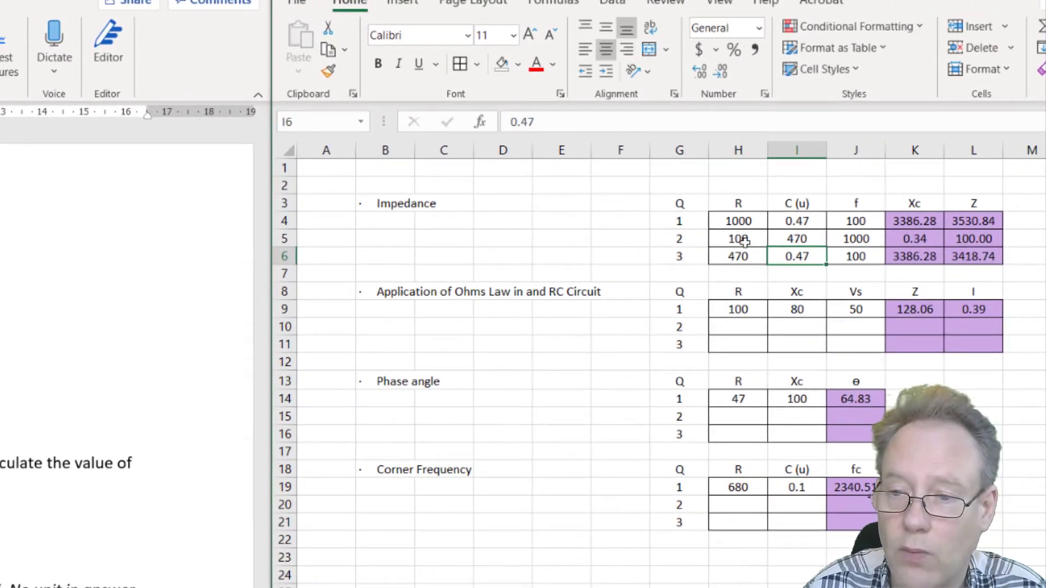
{"action": "left_click", "coordinate": [746, 268]}
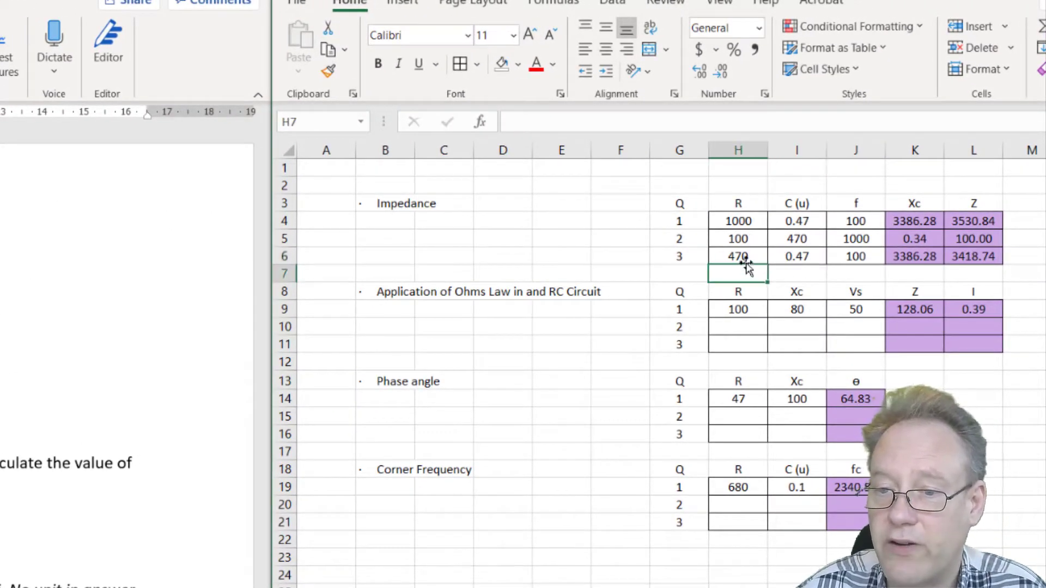
{"action": "left_click", "coordinate": [788, 261]}
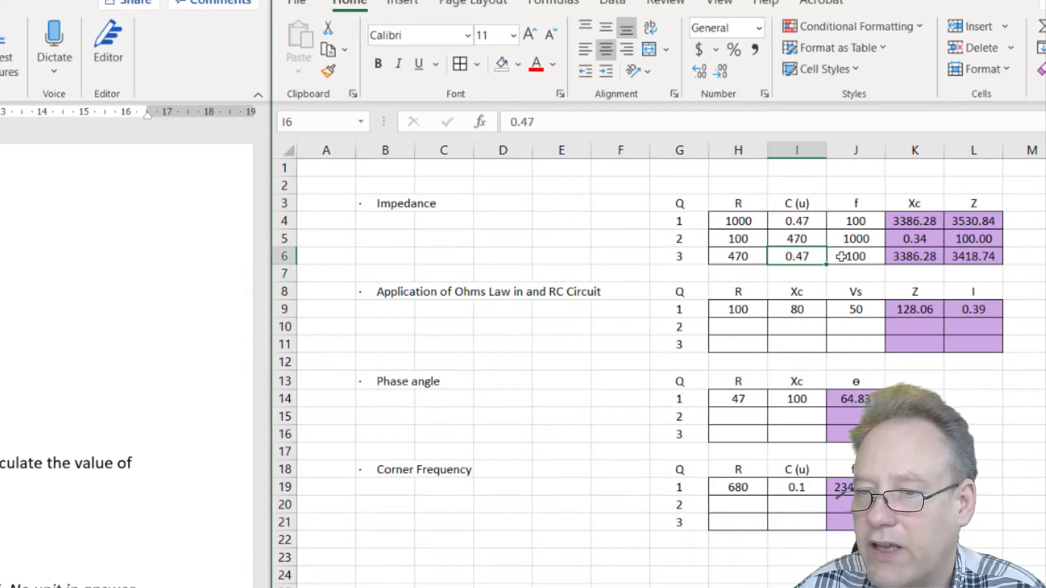
{"action": "left_click", "coordinate": [841, 256]}
{"action": "type", "text": "1"}
{"action": "key", "text": "BackSpace"}
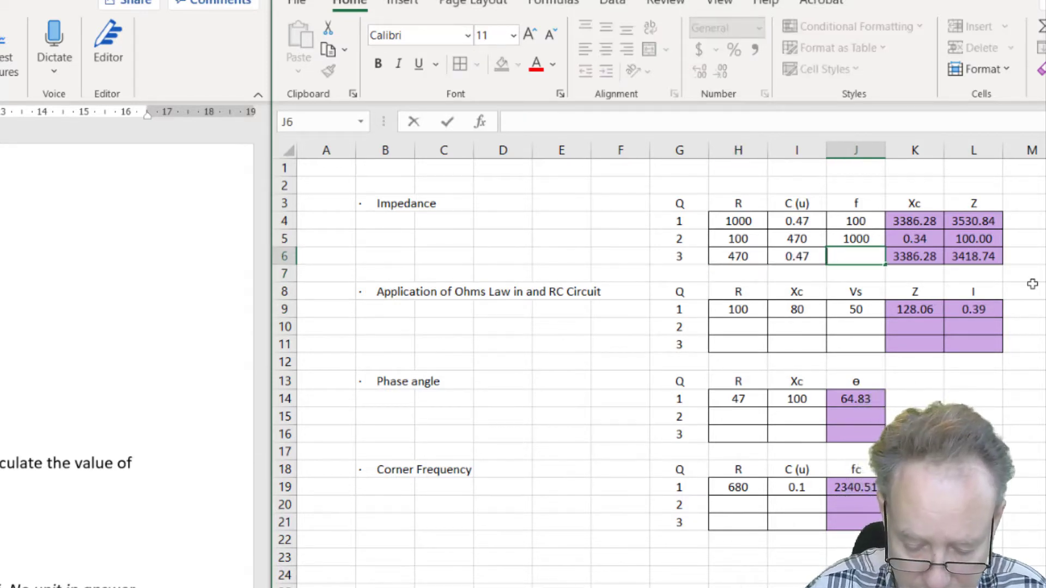
{"action": "type", "text": "1000"}
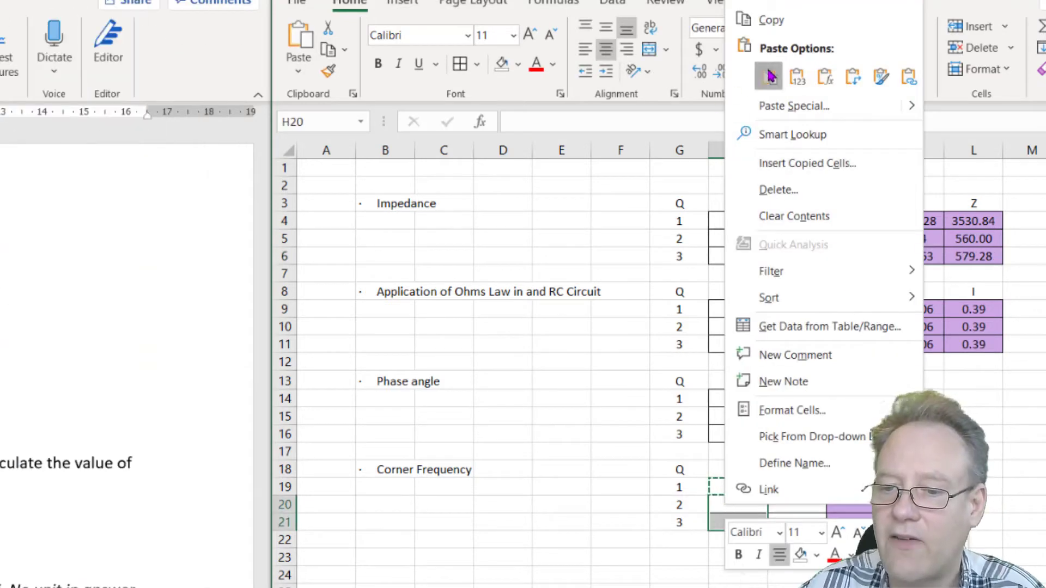
Paste the copied Corner Frequency question 1 row into the rows for questions 2 and 3.
{"action": "left_click", "coordinate": [768, 76]}
{"action": "left_click", "coordinate": [620, 587]}
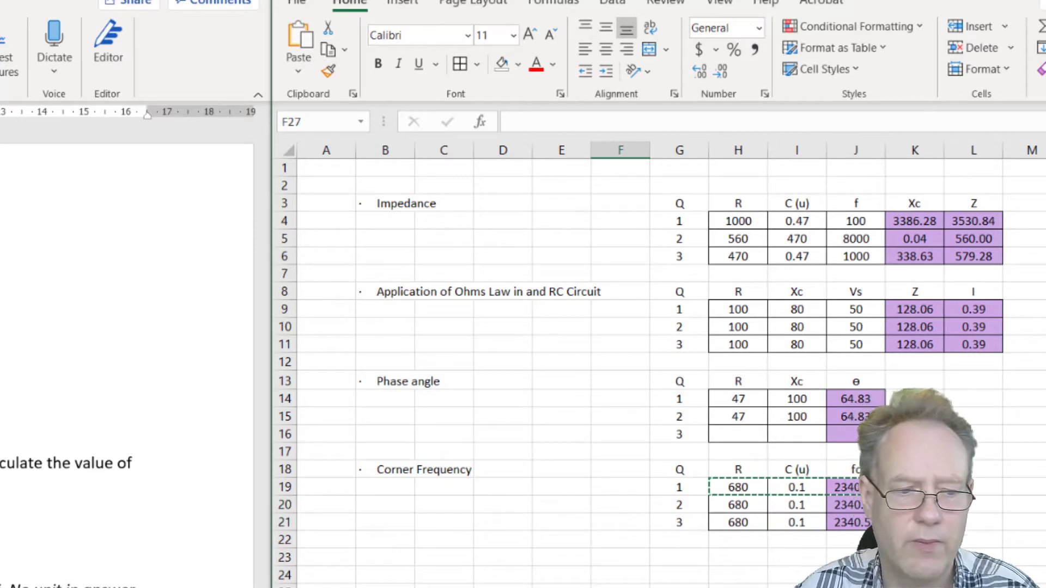
Copy the question title "010-2 RC (Impedance of Series RC) 1" from the quiz document and switch to the Blackboard course page.
{"action": "left_click", "coordinate": [137, 327]}
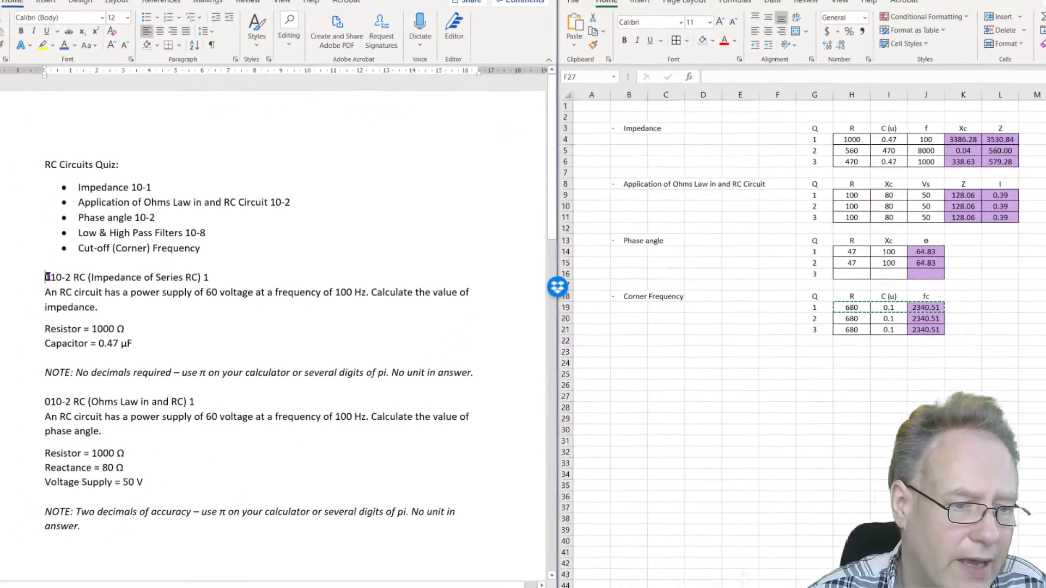
{"action": "left_click_drag", "start_coordinate": [80, 267], "coordinate": [238, 268]}
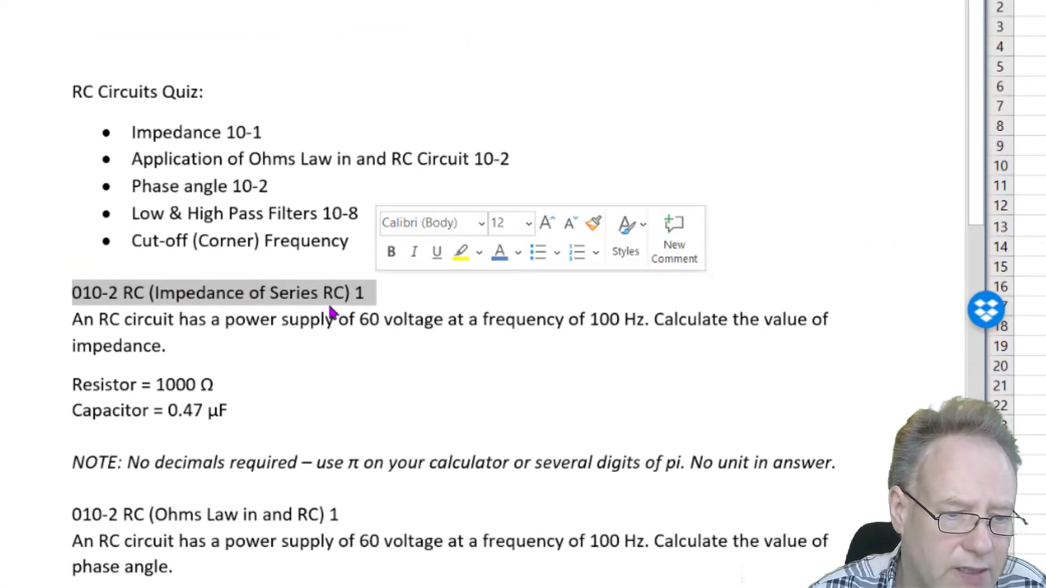
{"action": "right_click", "coordinate": [213, 275]}
{"action": "left_click", "coordinate": [368, 352]}
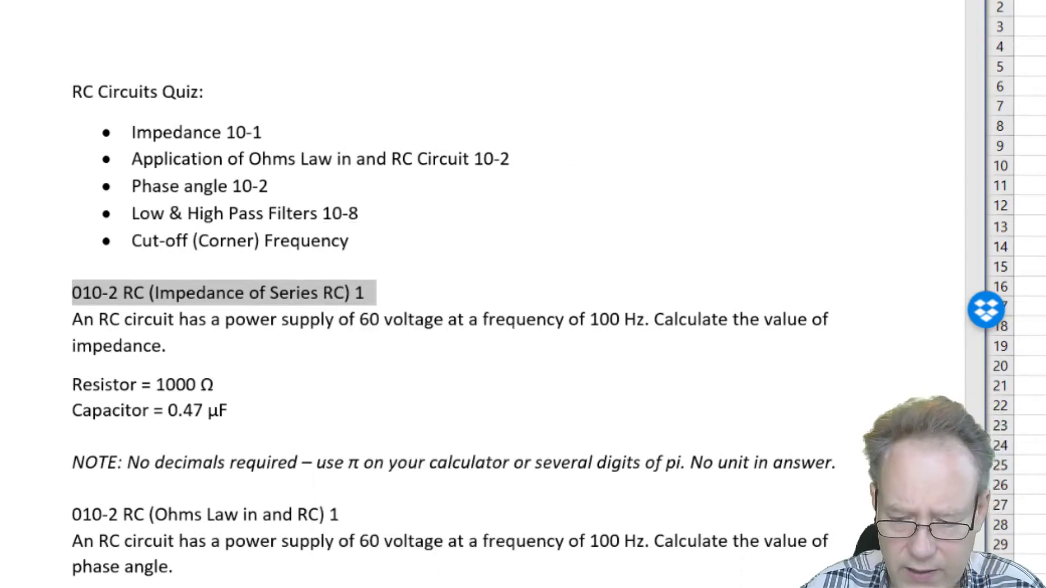
{"action": "key", "text": "alt+Tab"}
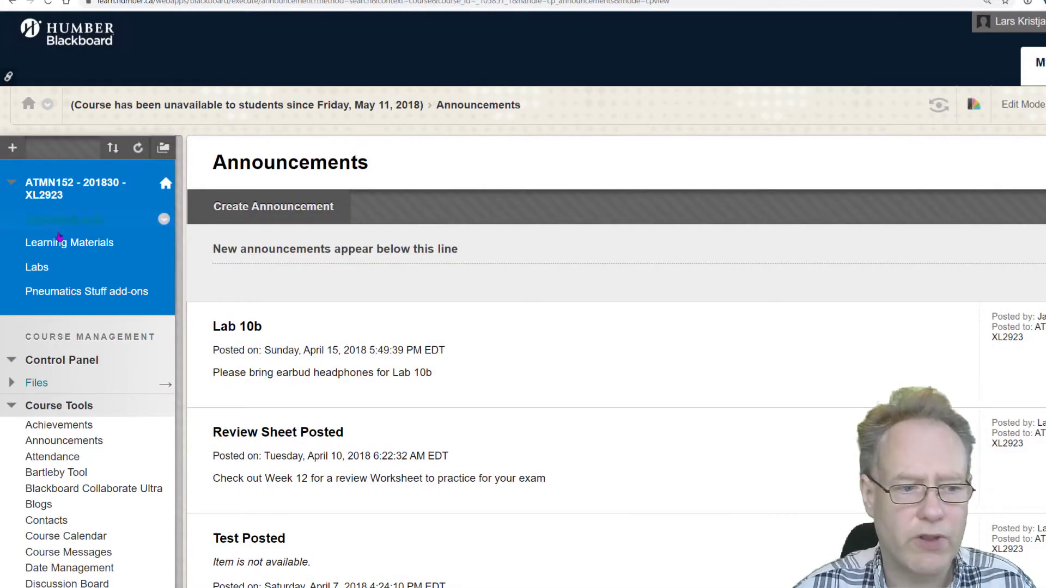
Open the course's Tests, Surveys, and Pools area and start building a new test.
{"action": "scroll", "coordinate": [33, 239], "scroll_direction": "down", "scroll_amount": 2}
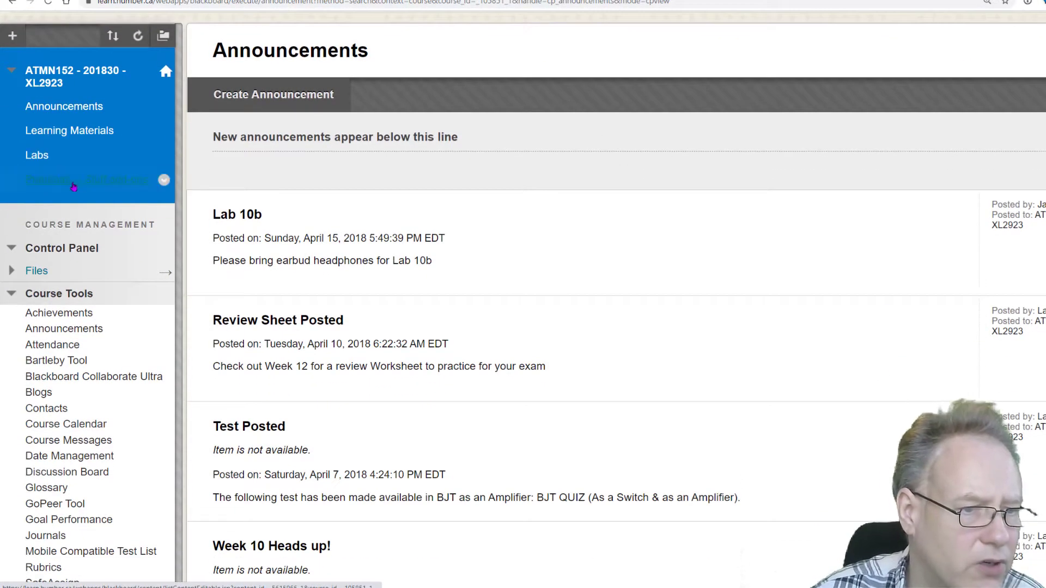
{"action": "scroll", "coordinate": [77, 197], "scroll_direction": "down", "scroll_amount": 7}
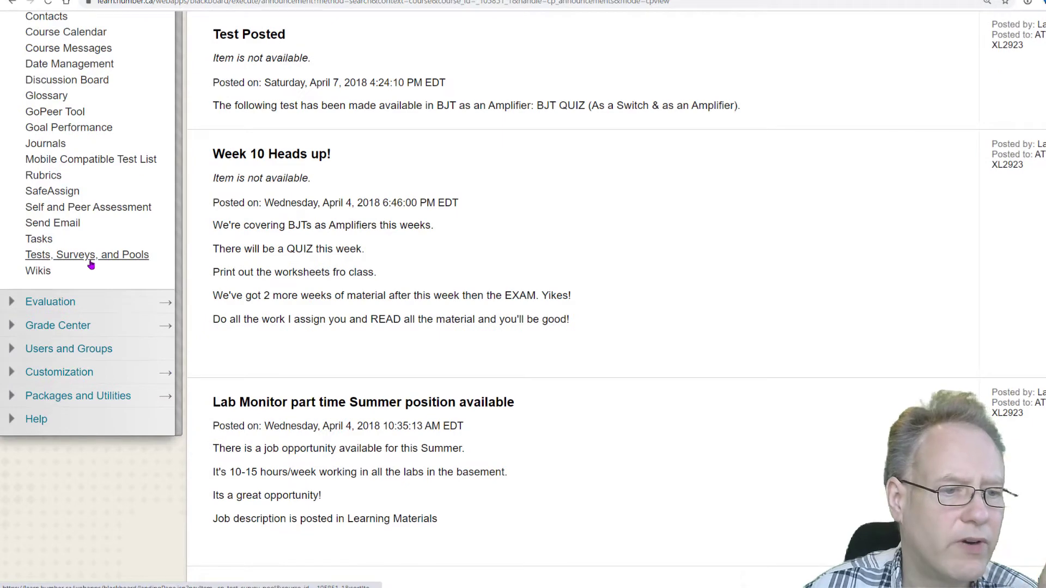
{"action": "scroll", "coordinate": [91, 264], "scroll_direction": "up", "scroll_amount": 6}
{"action": "left_click", "coordinate": [12, 239]}
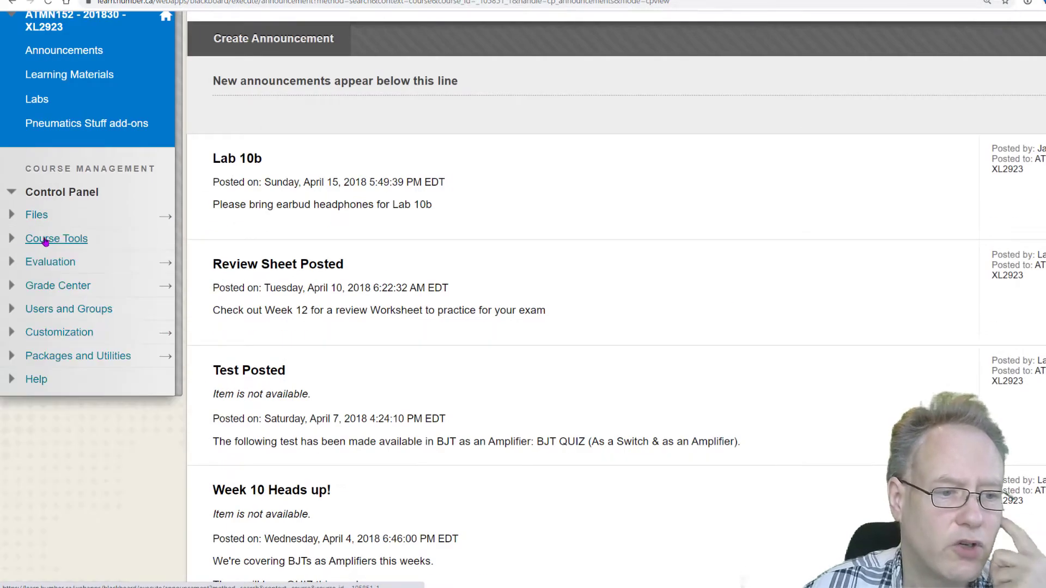
{"action": "left_click", "coordinate": [45, 240]}
{"action": "scroll", "coordinate": [77, 311], "scroll_direction": "down", "scroll_amount": 5}
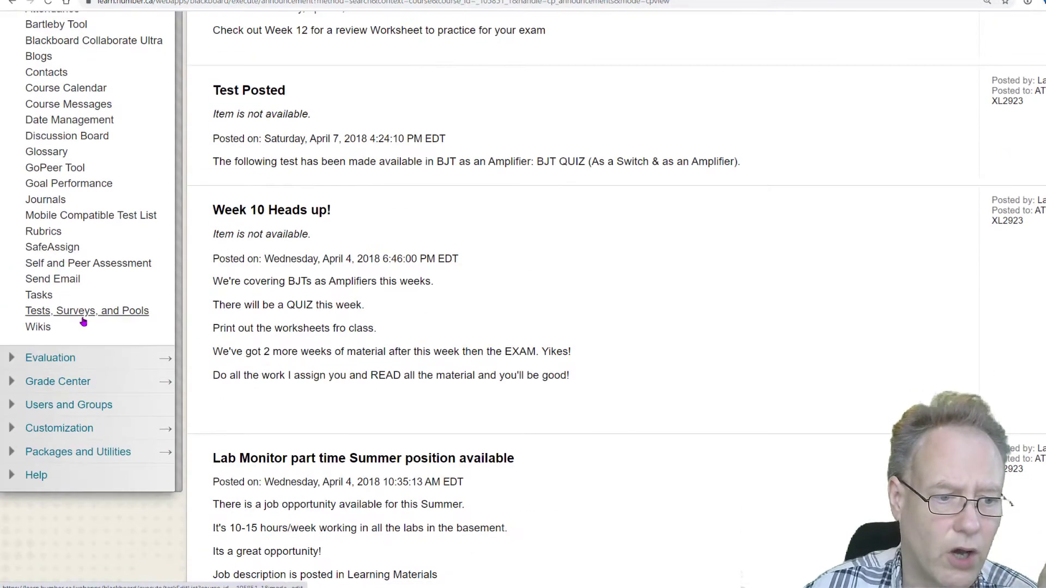
{"action": "left_click", "coordinate": [86, 312]}
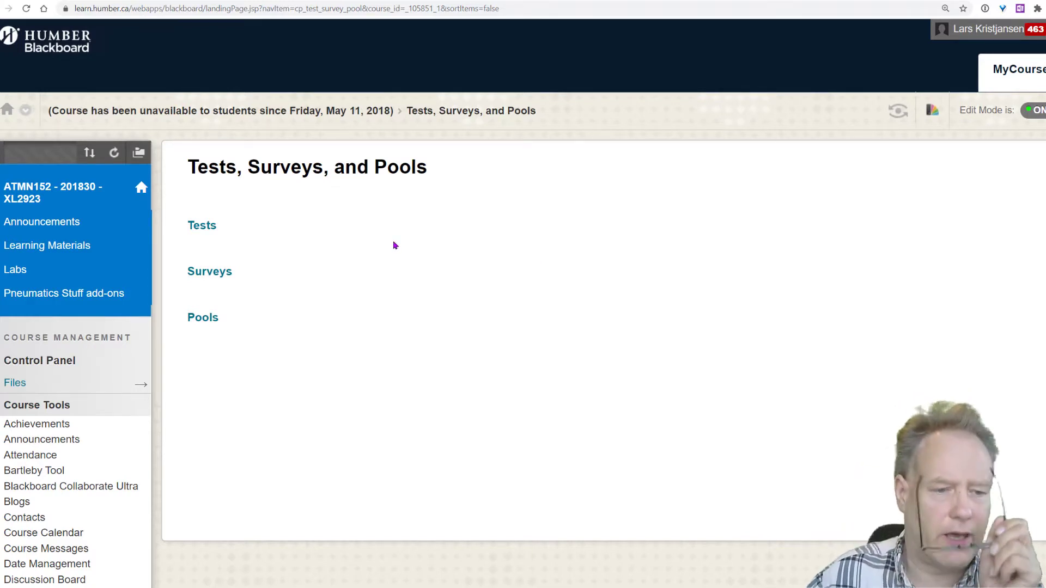
{"action": "left_click", "coordinate": [212, 224]}
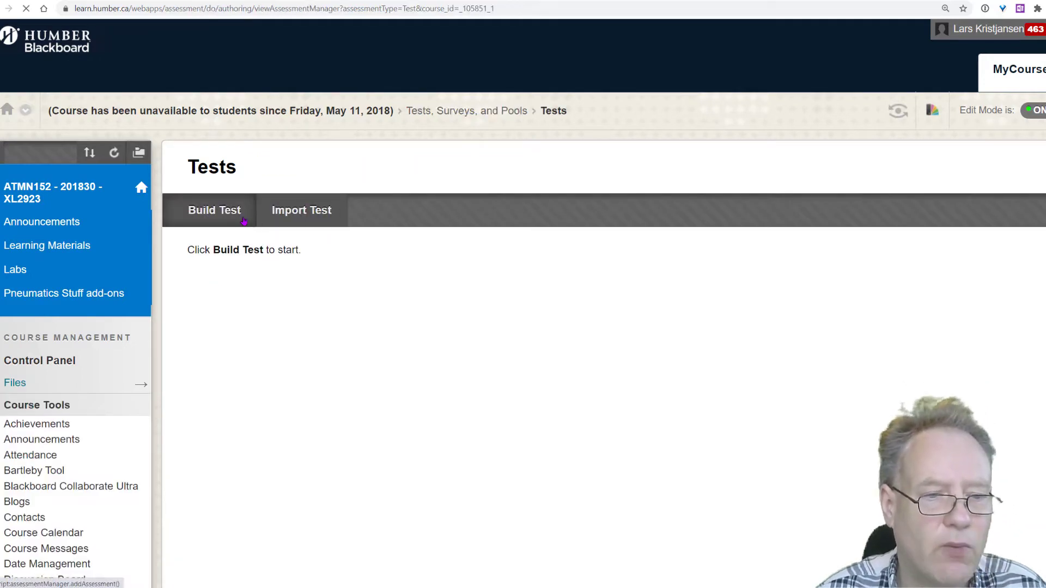
{"action": "left_click", "coordinate": [244, 221]}
Name the new test "010 RC Circuits", leave its description empty and submit it.
{"action": "left_click", "coordinate": [426, 306]}
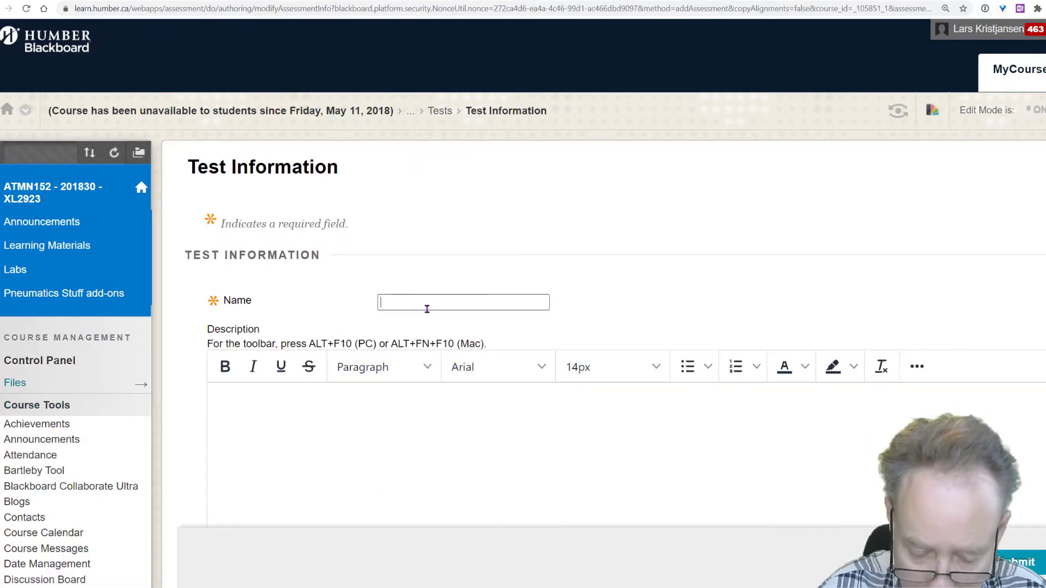
{"action": "type", "text": "010"}
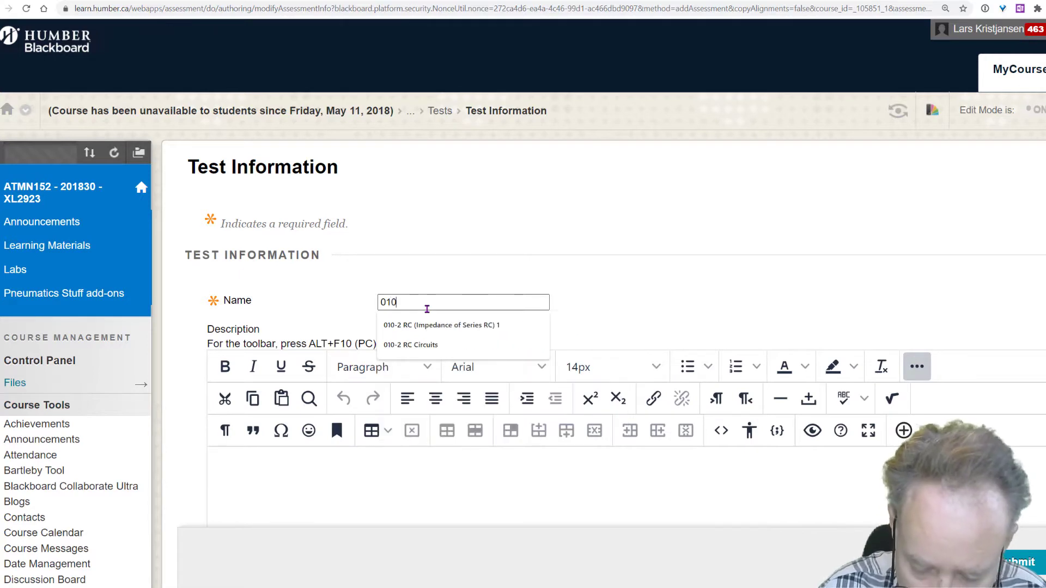
{"action": "type", "text": "-"}
{"action": "key", "text": "BackSpace"}
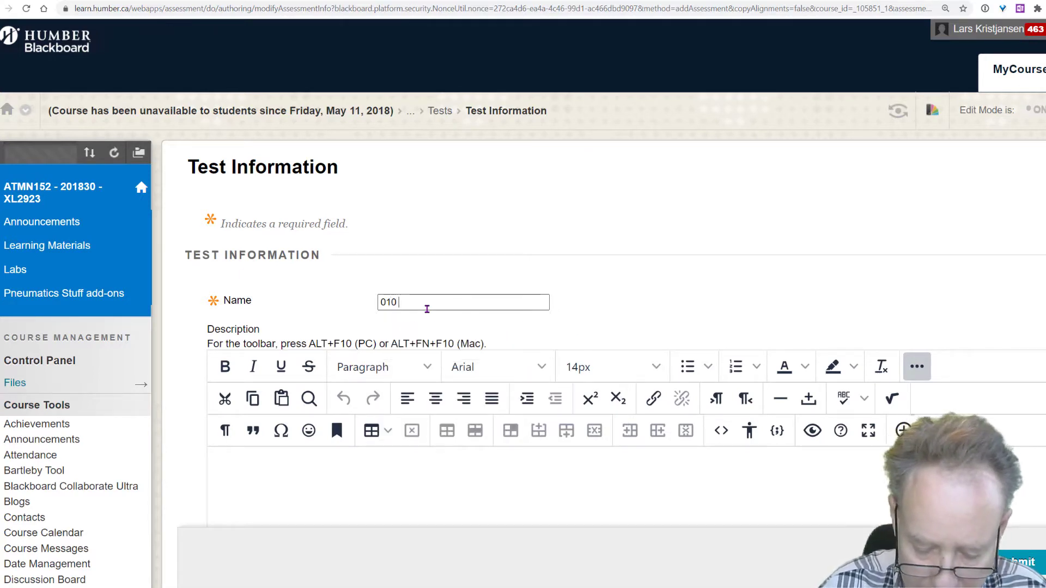
{"action": "type", "text": "RC Circuyuits"}
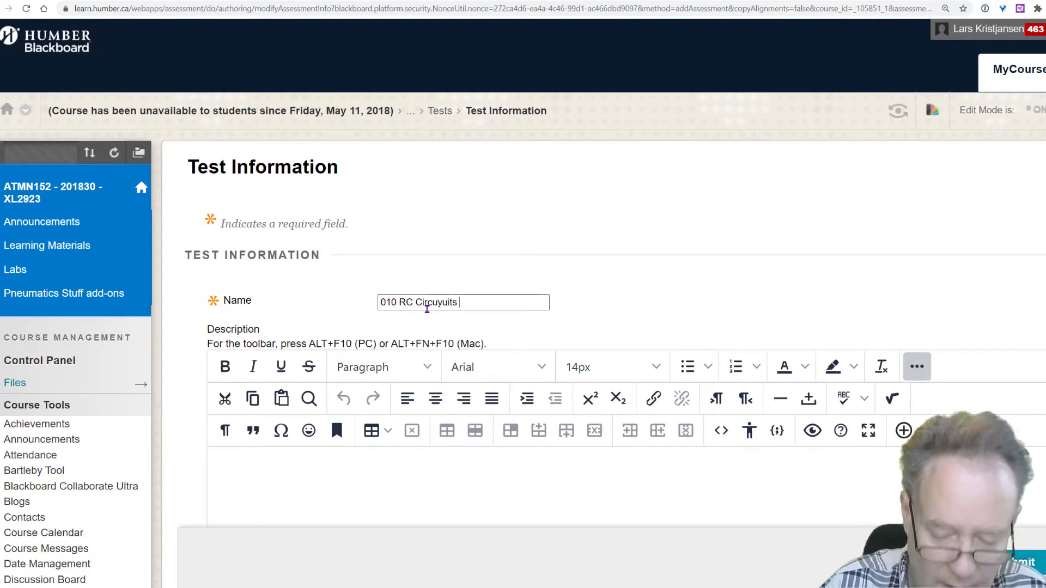
{"action": "right_click", "coordinate": [430, 305]}
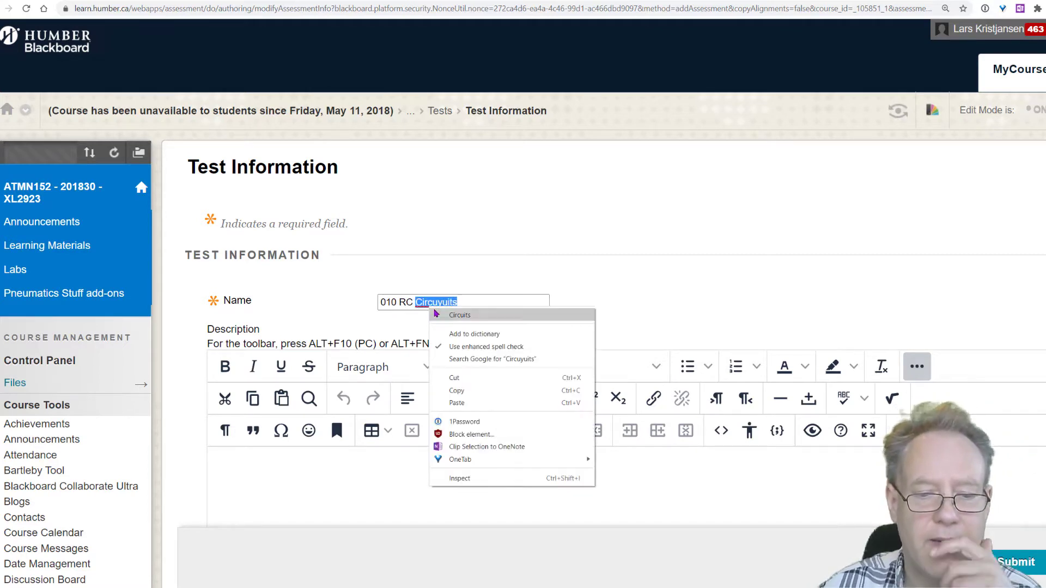
{"action": "left_click", "coordinate": [448, 315]}
{"action": "left_click", "coordinate": [448, 318]}
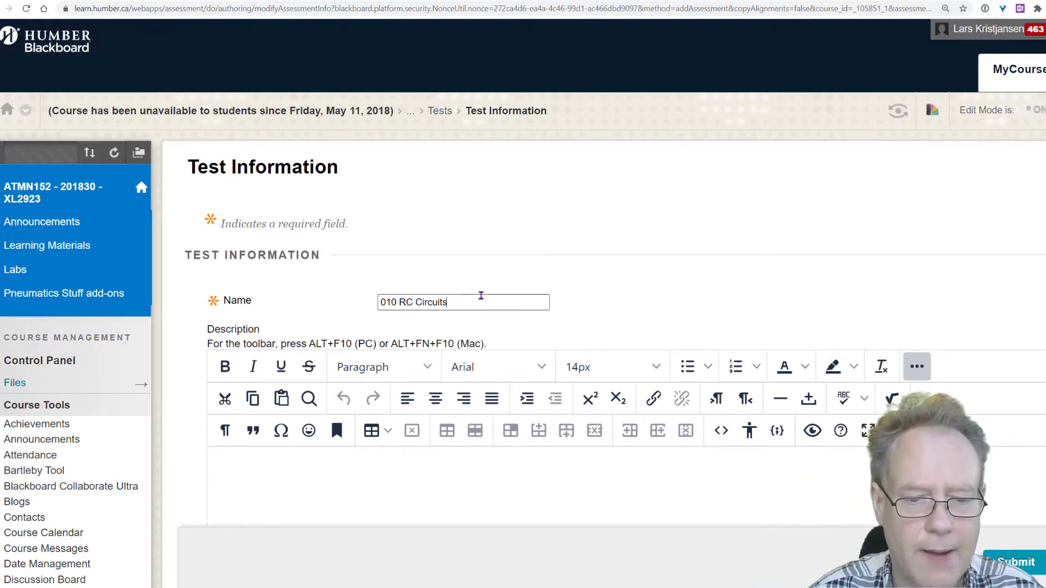
{"action": "left_click", "coordinate": [497, 308]}
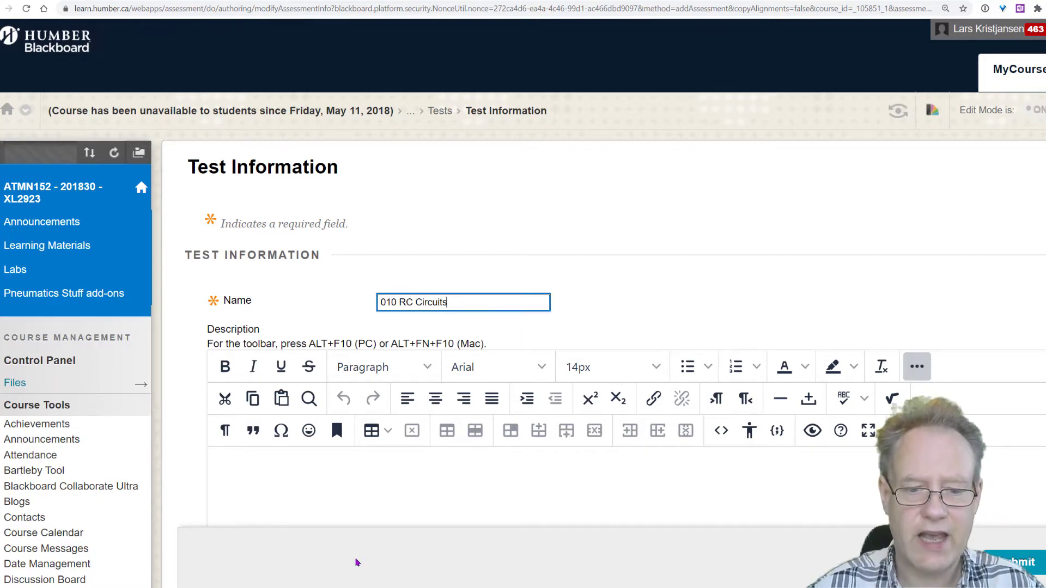
{"action": "scroll", "coordinate": [385, 422], "scroll_direction": "down", "scroll_amount": 4}
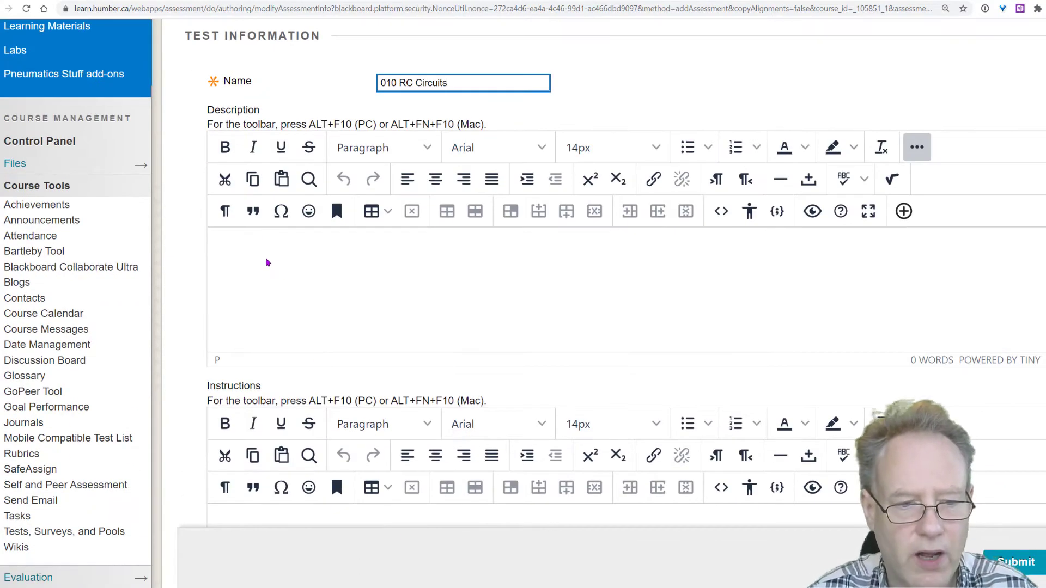
{"action": "left_click", "coordinate": [276, 250]}
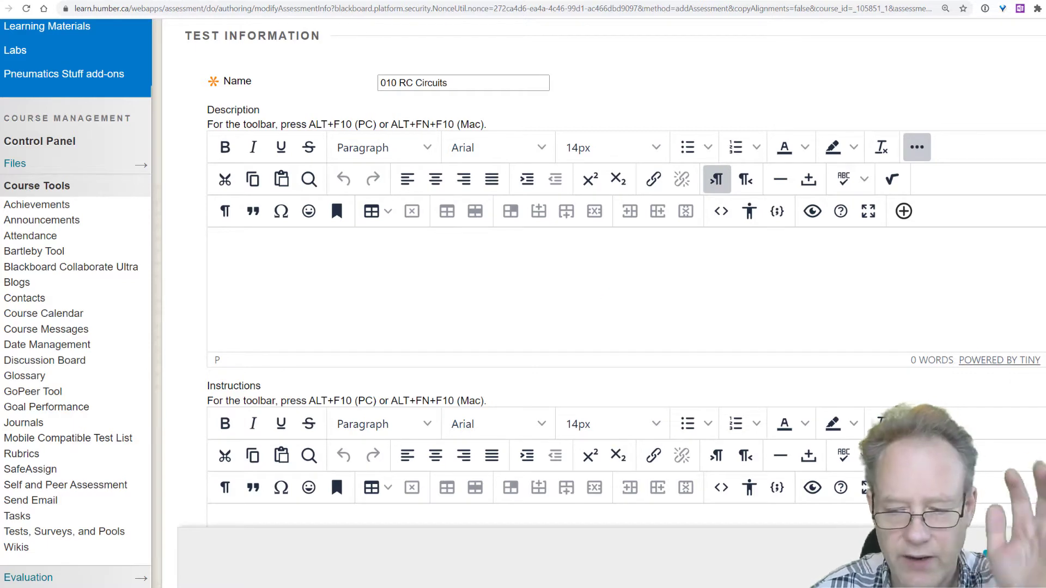
{"action": "left_click", "coordinate": [1016, 561]}
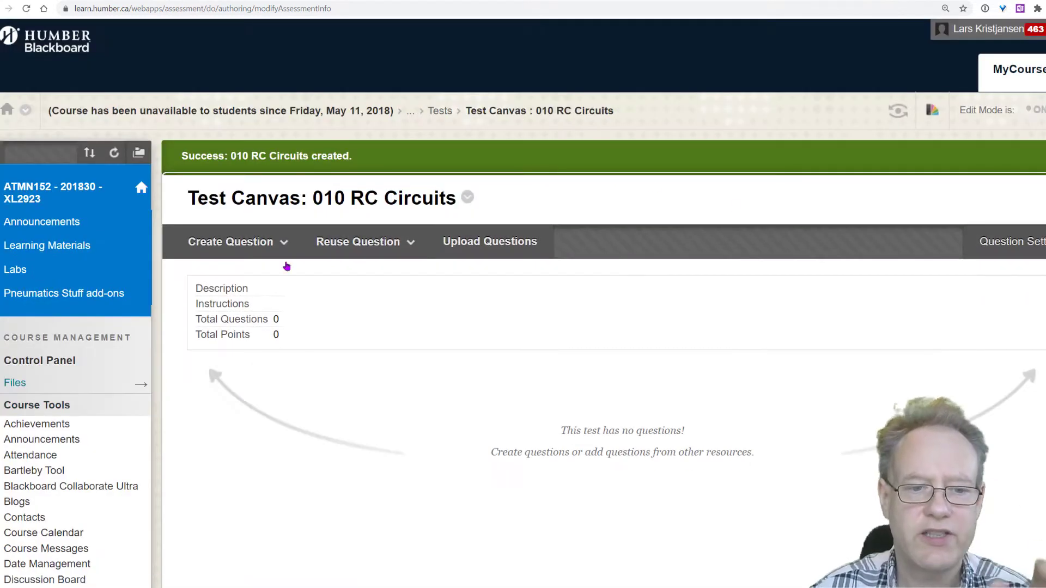
Leave the test canvas for the course's question pools and start building a new pool.
{"action": "left_click", "coordinate": [231, 241]}
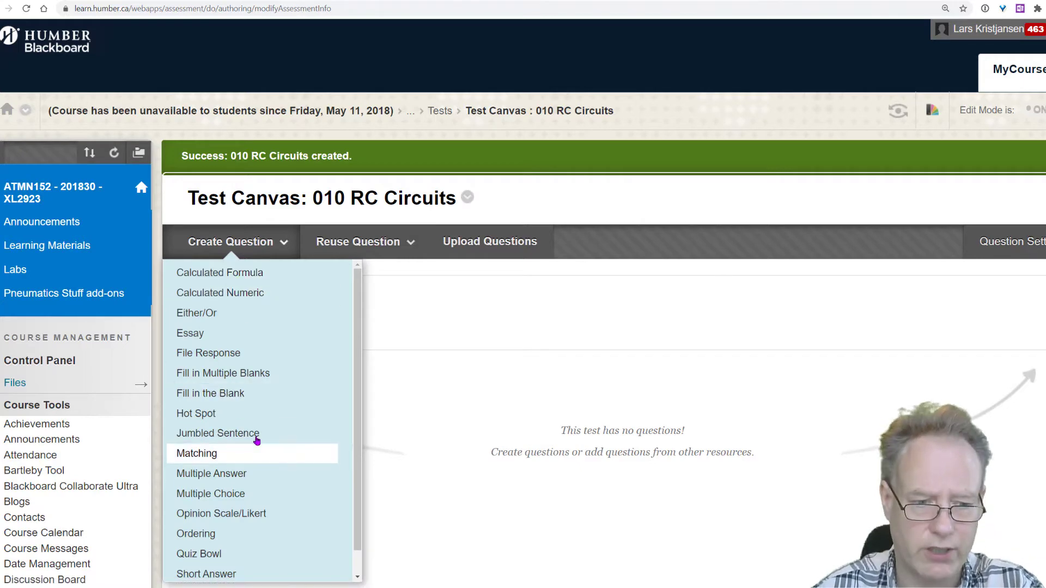
{"action": "left_click", "coordinate": [440, 111]}
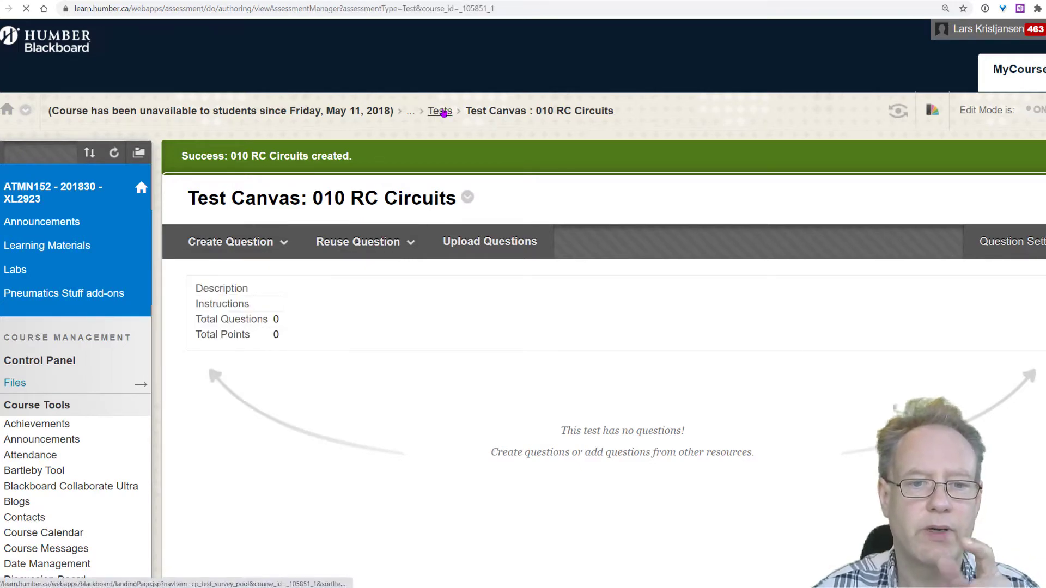
{"action": "left_click", "coordinate": [439, 112]}
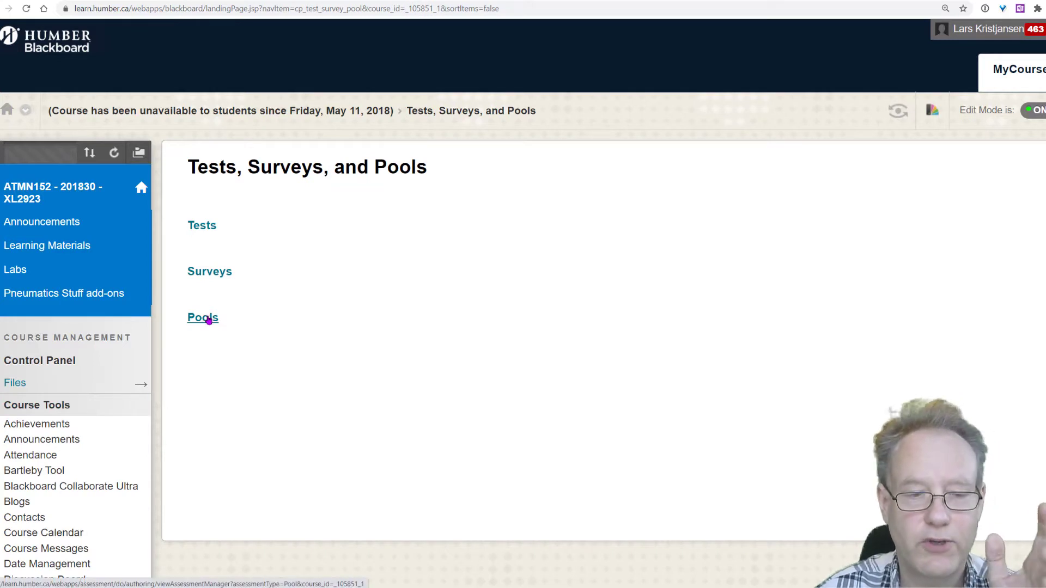
{"action": "left_click", "coordinate": [209, 321]}
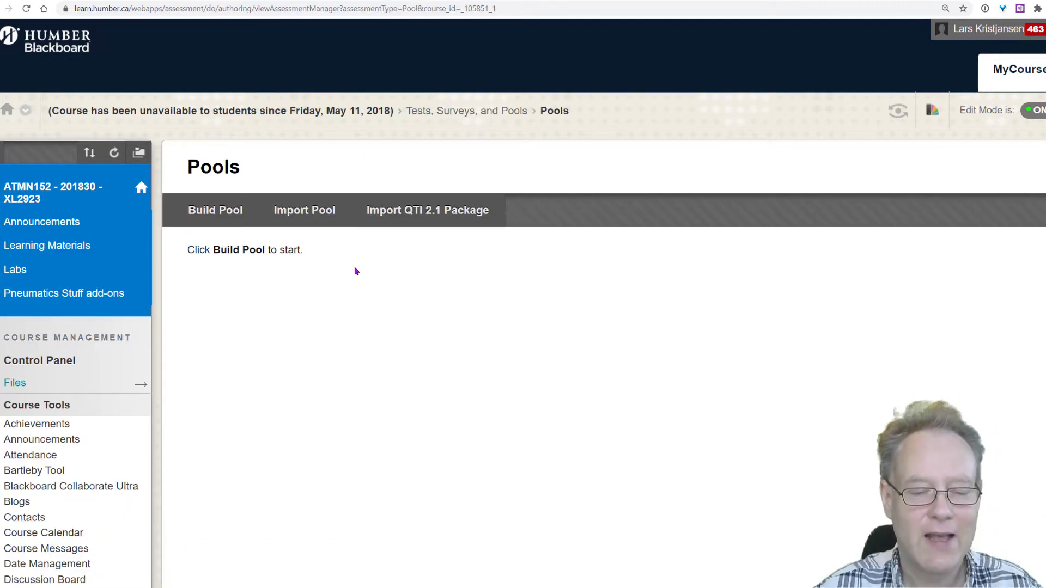
{"action": "left_click", "coordinate": [232, 219]}
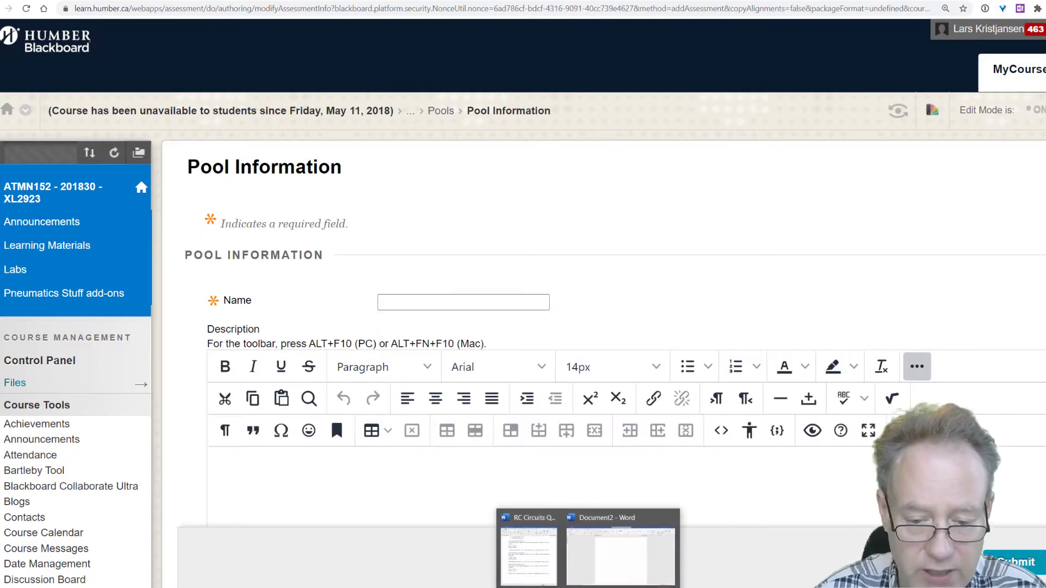
Copy the title "010-2 RC (Impedance of Series RC) 1" from the Word quiz document and return to the Blackboard pool form.
{"action": "left_click", "coordinate": [529, 548]}
{"action": "left_click", "coordinate": [145, 162]}
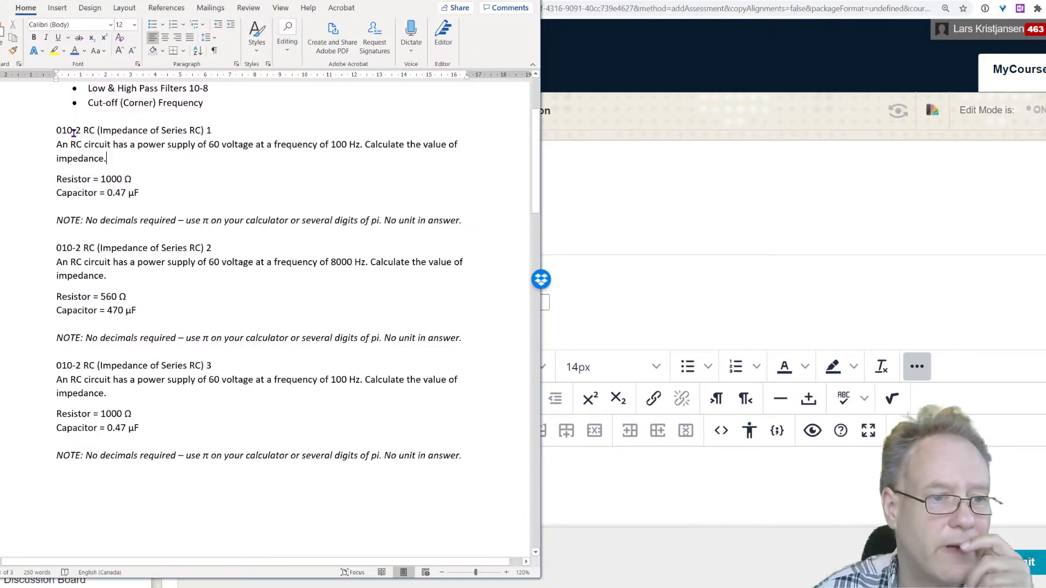
{"action": "scroll", "coordinate": [74, 139], "scroll_direction": "up", "scroll_amount": 3}
{"action": "triple_click", "coordinate": [117, 268]}
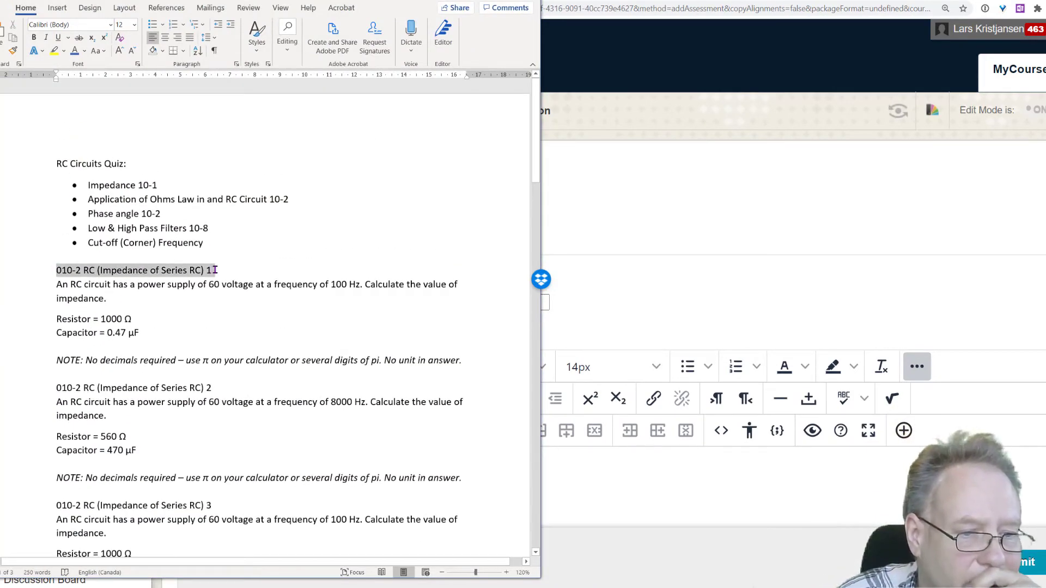
{"action": "right_click", "coordinate": [206, 271]}
{"action": "left_click", "coordinate": [214, 295]}
{"action": "left_click", "coordinate": [654, 353]}
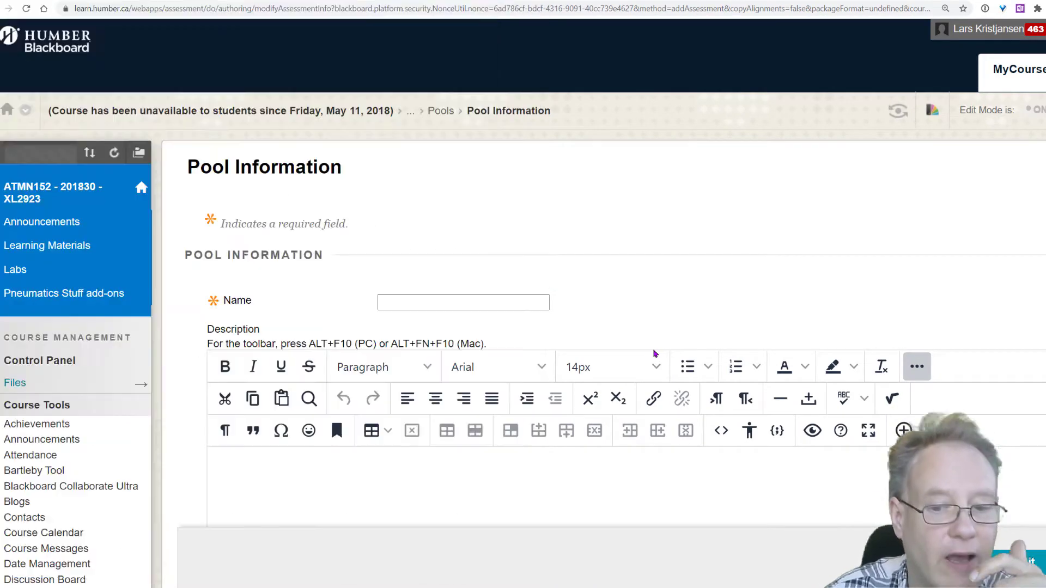
Name the pool "010-2 RC (Impedance of Series RC)", without the question number, and submit it.
{"action": "left_click", "coordinate": [456, 303]}
{"action": "key", "text": "ctrl+v"}
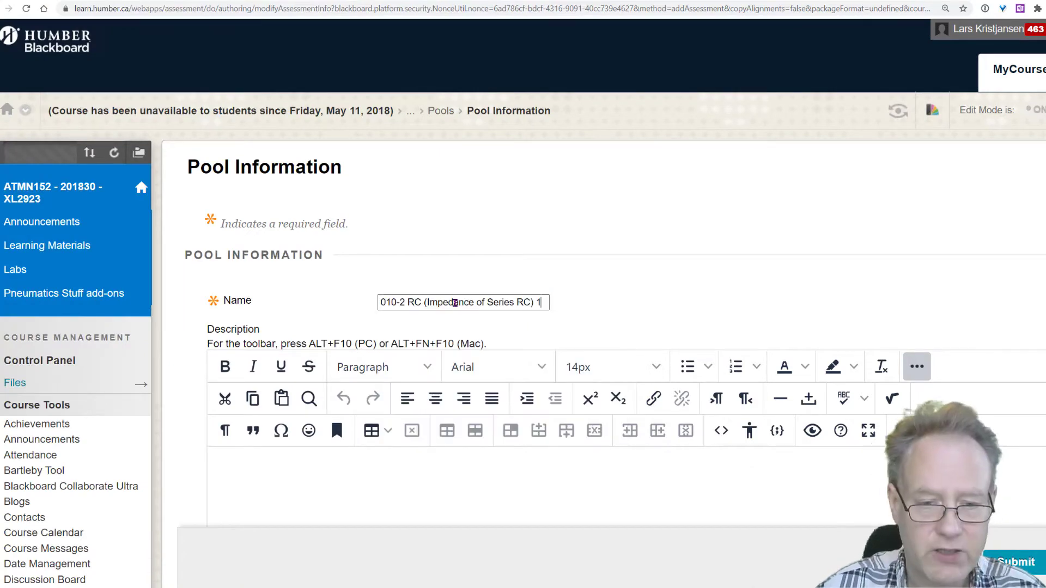
{"action": "key", "text": "BackSpace"}
{"action": "key", "text": "BackSpace"}
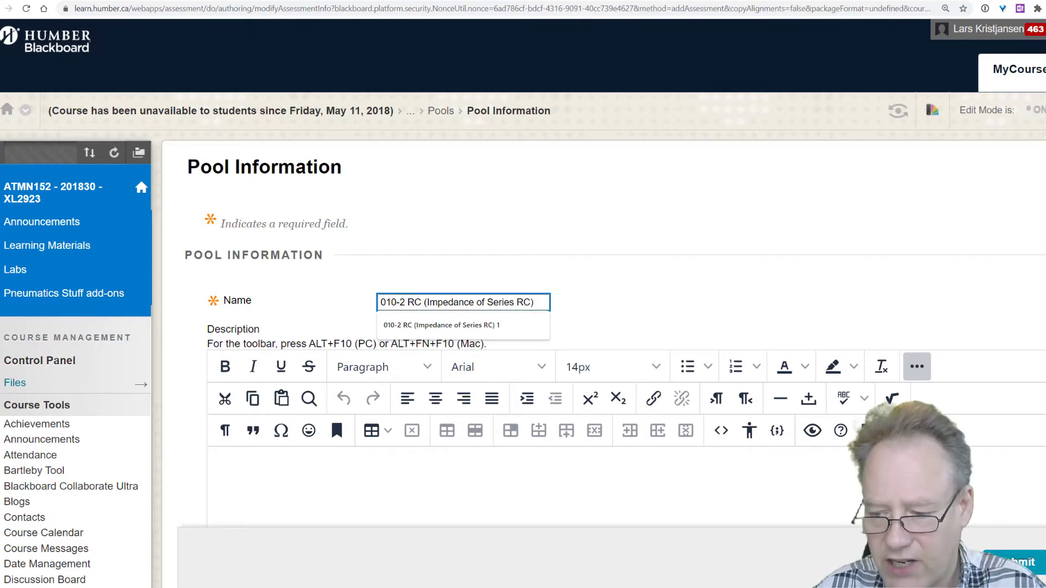
{"action": "left_click", "coordinate": [1029, 567]}
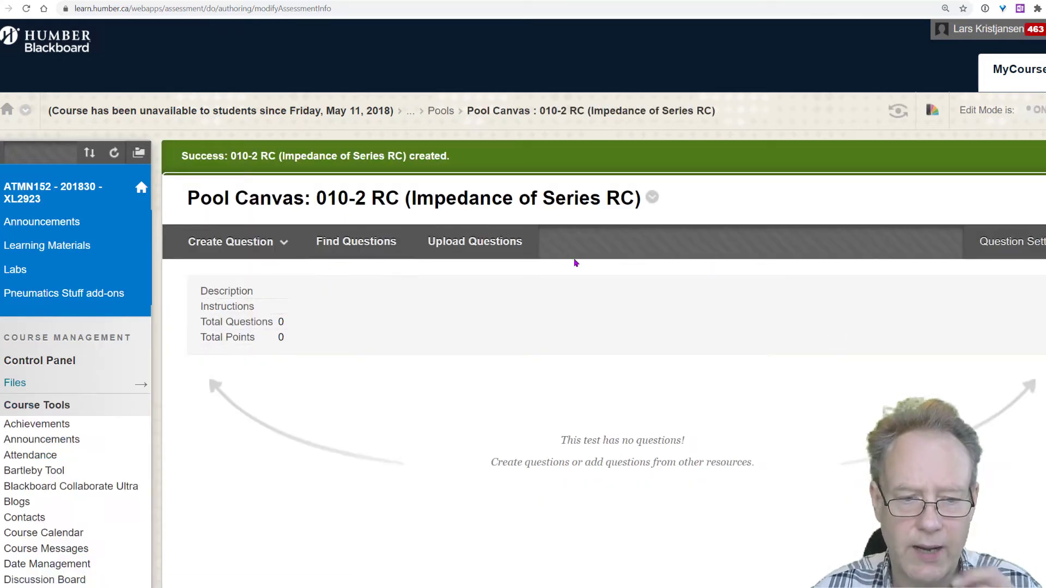
Create a Calculated Numeric question in the pool and title it "010-2 RC (Impedance of Series RC) 1".
{"action": "left_click", "coordinate": [256, 243]}
{"action": "left_click", "coordinate": [258, 244]}
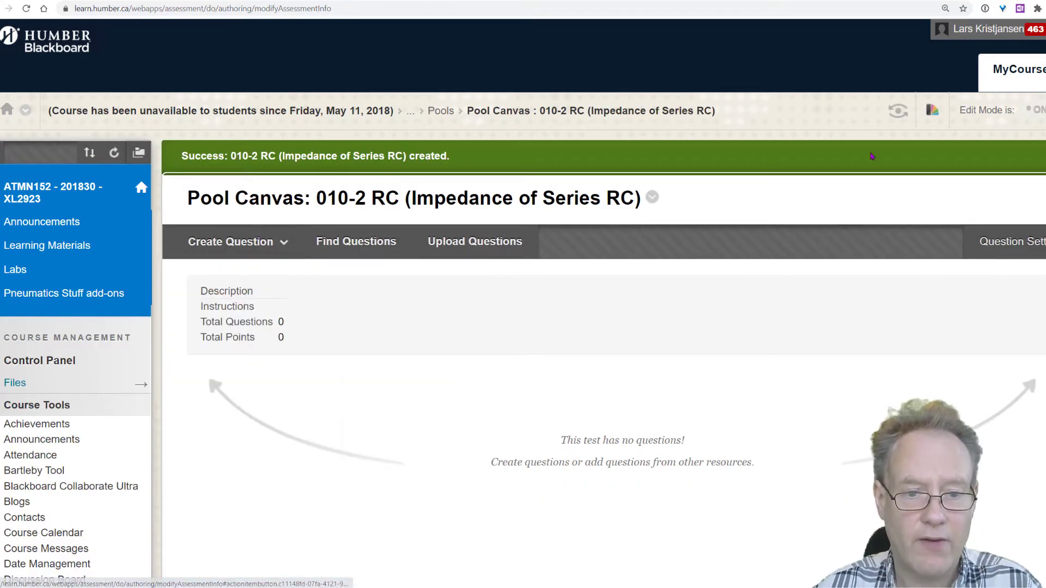
{"action": "left_click", "coordinate": [286, 247]}
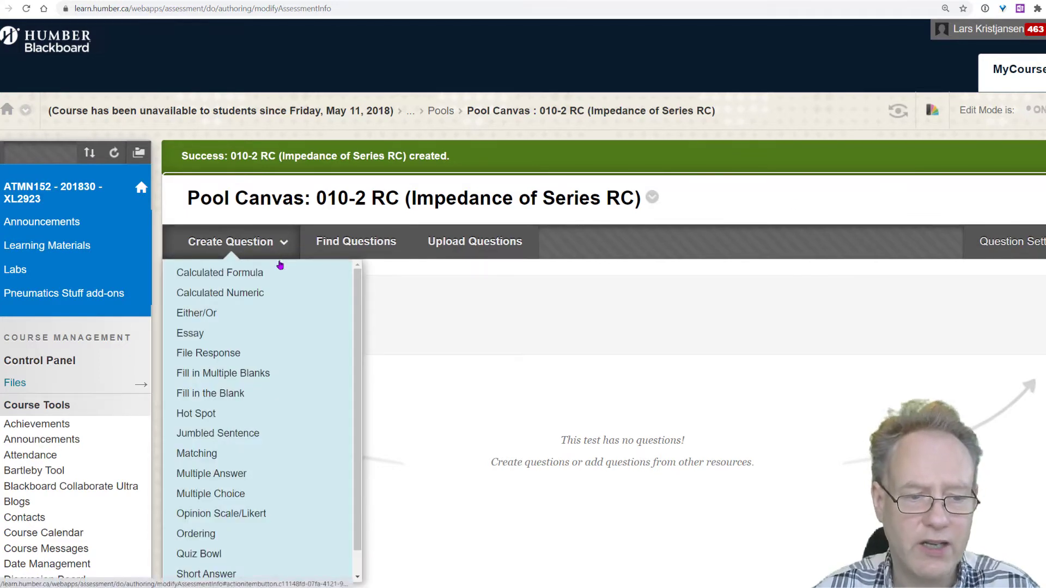
{"action": "left_click", "coordinate": [277, 299]}
{"action": "left_click", "coordinate": [439, 302]}
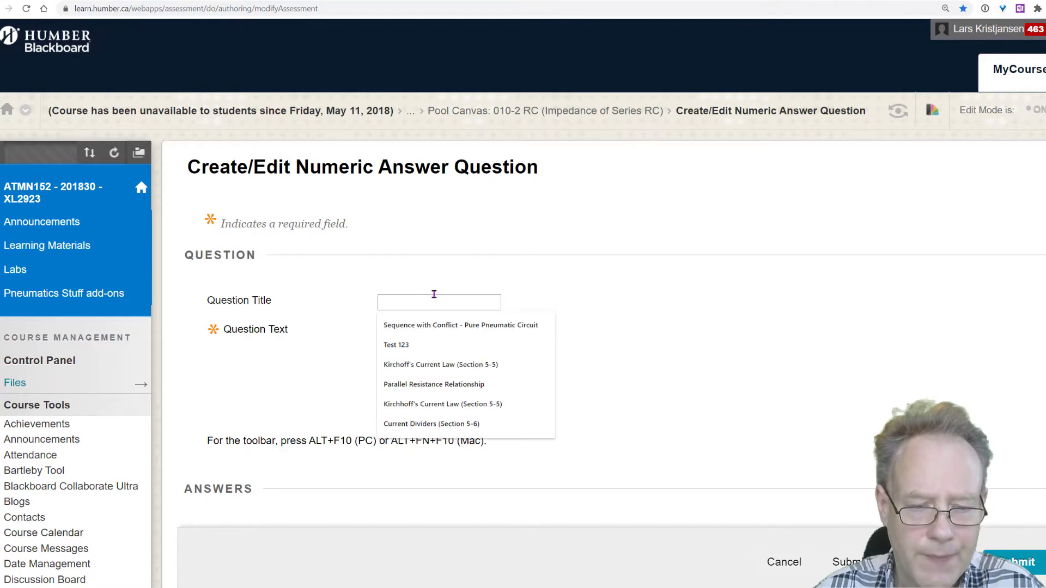
{"action": "key", "text": "ctrl+v"}
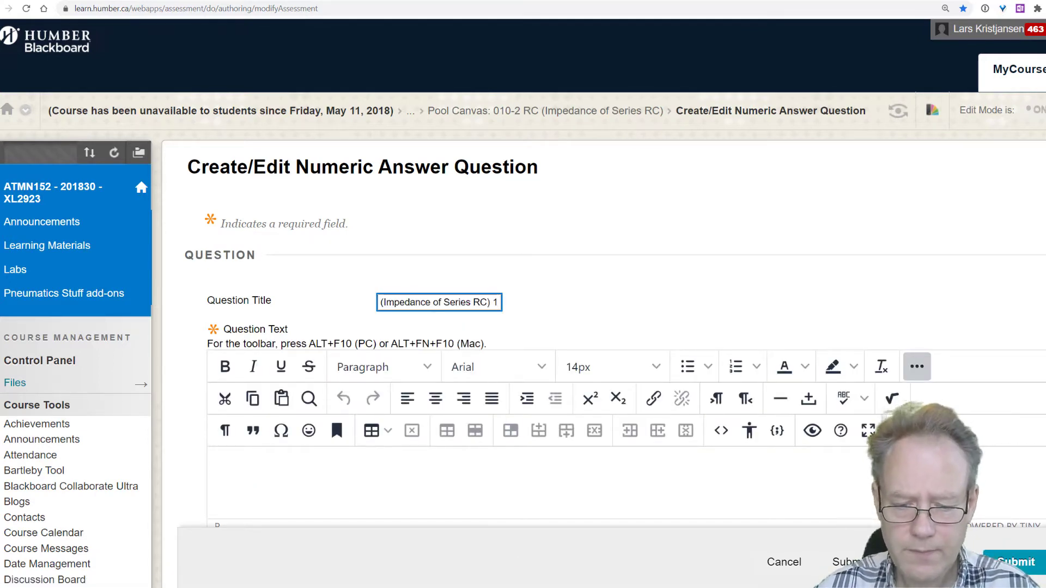
Copy the complete first impedance question from the Word quiz document into the Blackboard question text, keeping its formatting.
{"action": "left_click", "coordinate": [551, 567]}
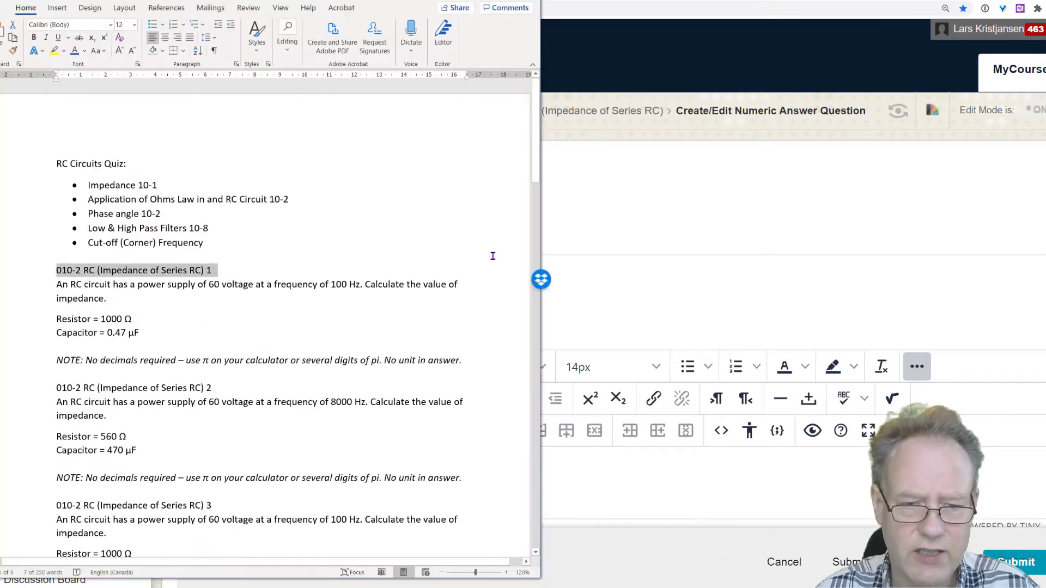
{"action": "left_click", "coordinate": [143, 272]}
{"action": "left_click_drag", "start_coordinate": [55, 268], "coordinate": [469, 373]}
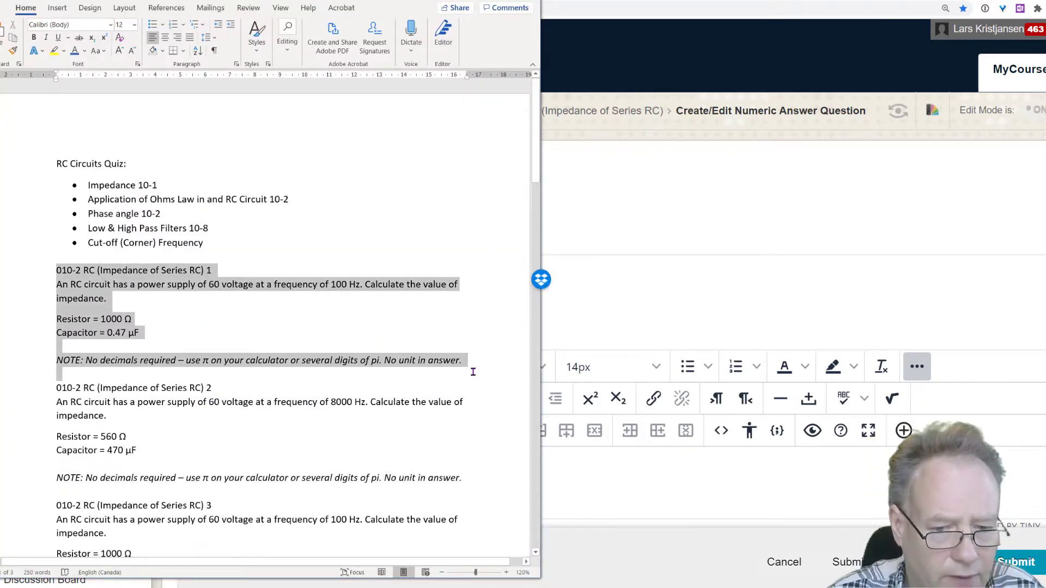
{"action": "right_click", "coordinate": [394, 284]}
{"action": "left_click", "coordinate": [419, 298]}
{"action": "left_click", "coordinate": [599, 510]}
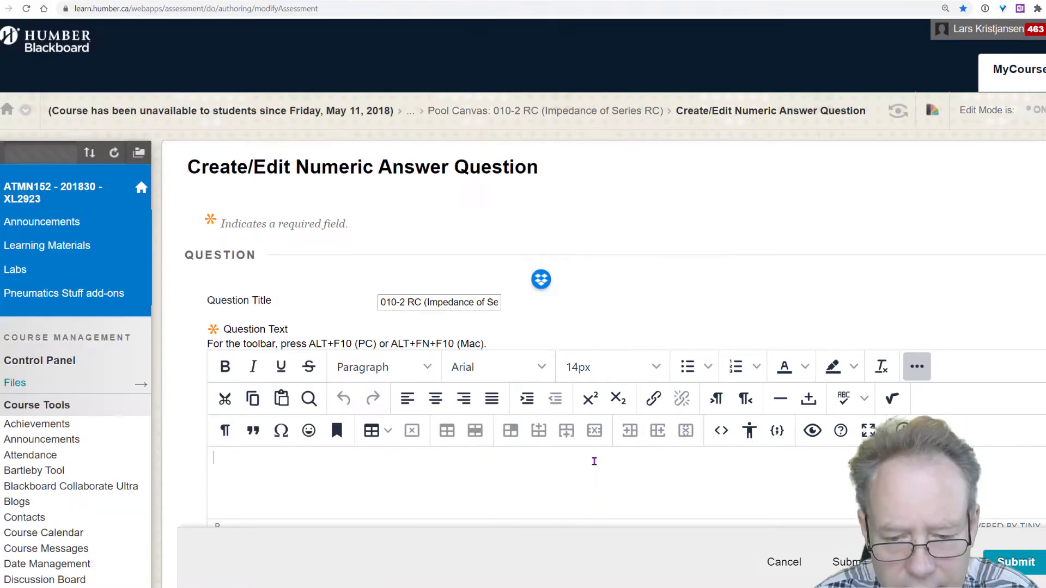
{"action": "key", "text": "ctrl+v"}
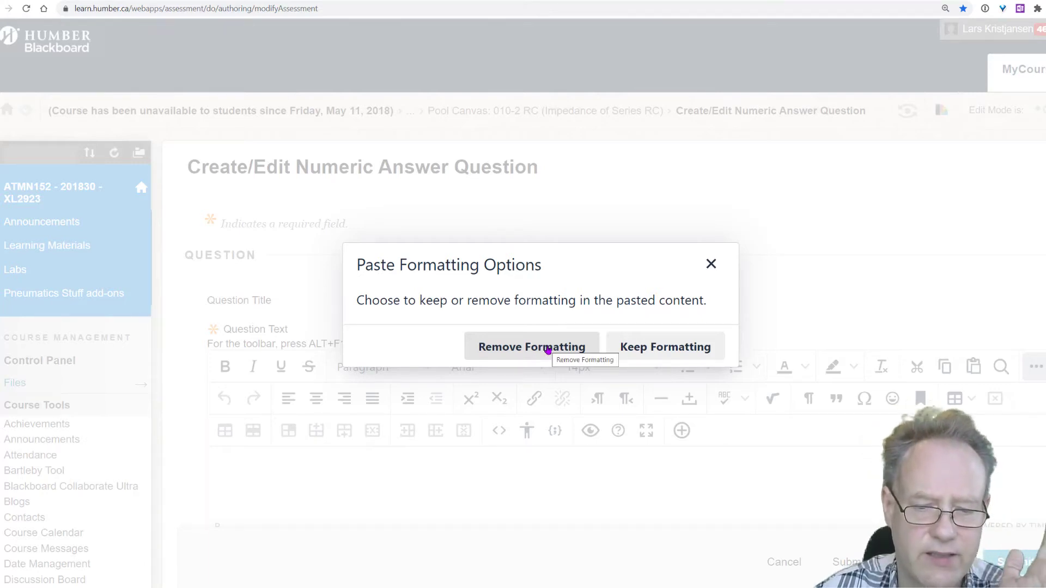
{"action": "left_click", "coordinate": [644, 349]}
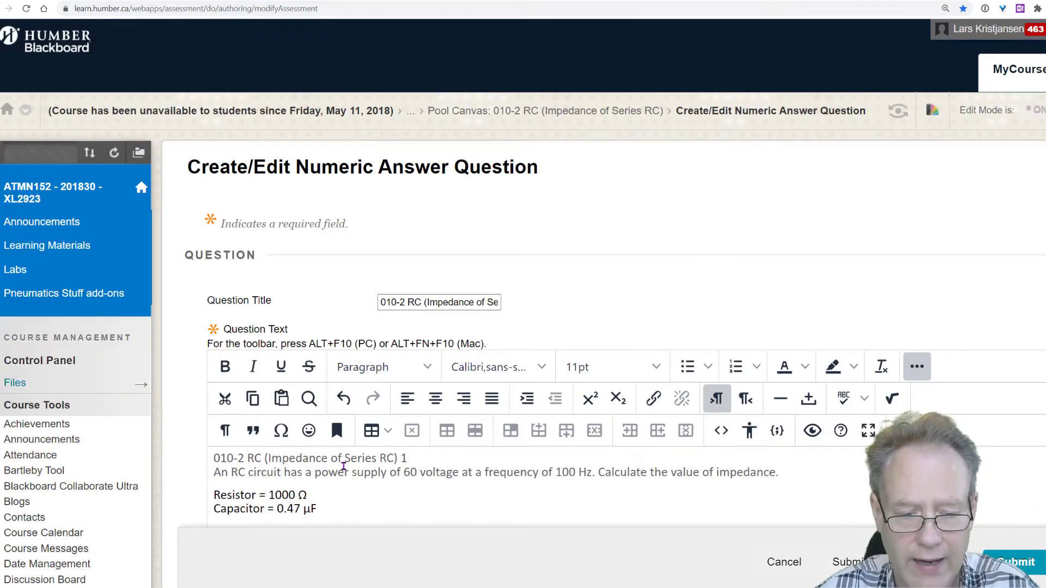
Set the colour of all the pasted question text to black.
{"action": "scroll", "coordinate": [340, 461], "scroll_direction": "down", "scroll_amount": 3}
{"action": "left_click_drag", "start_coordinate": [777, 380], "coordinate": [191, 287]}
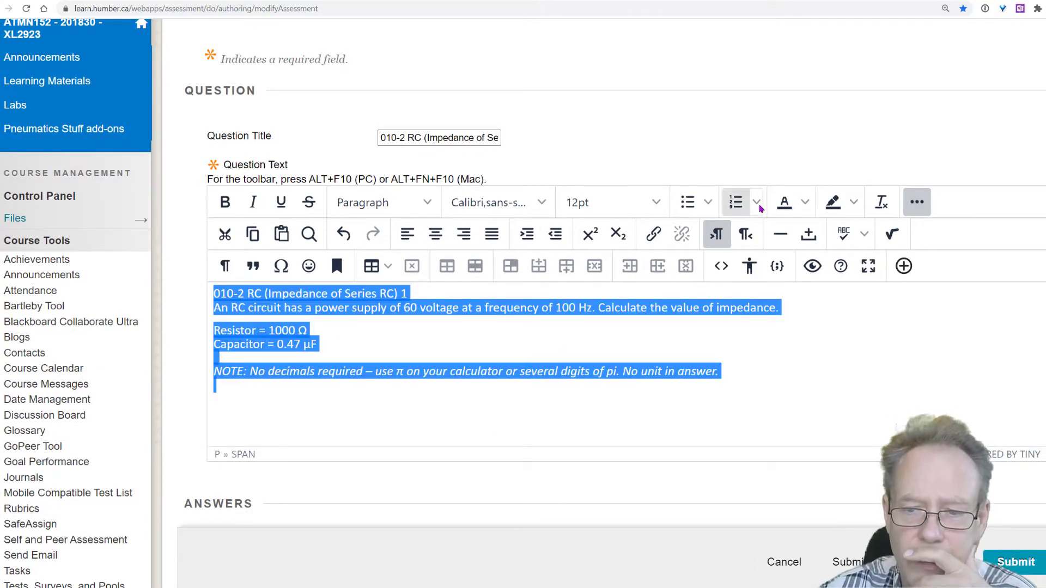
{"action": "left_click", "coordinate": [805, 203]}
{"action": "left_click", "coordinate": [783, 327]}
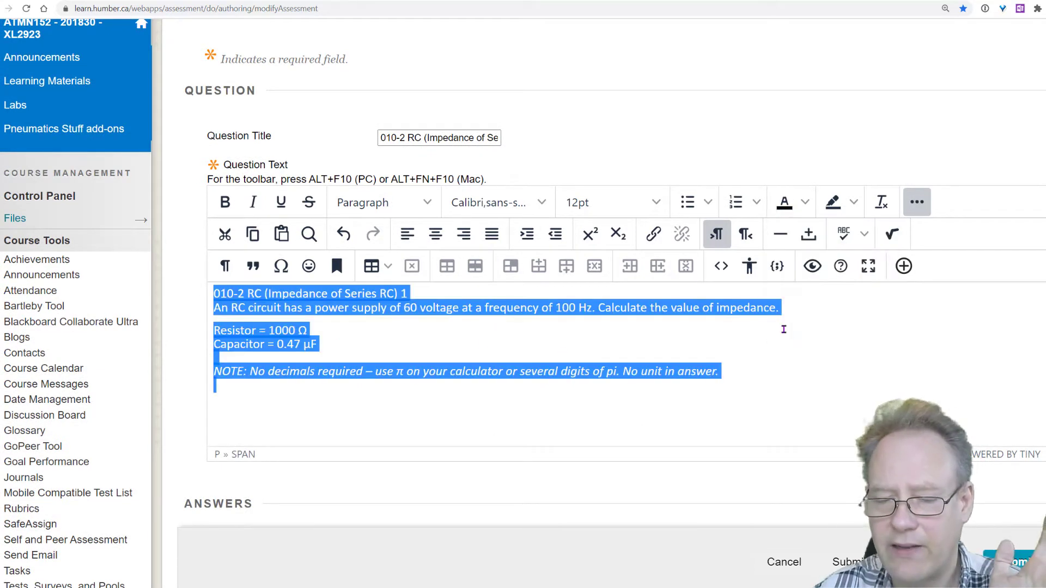
Insert a blank line between the question's heading and body, and add a colon after the heading.
{"action": "left_click", "coordinate": [224, 302]}
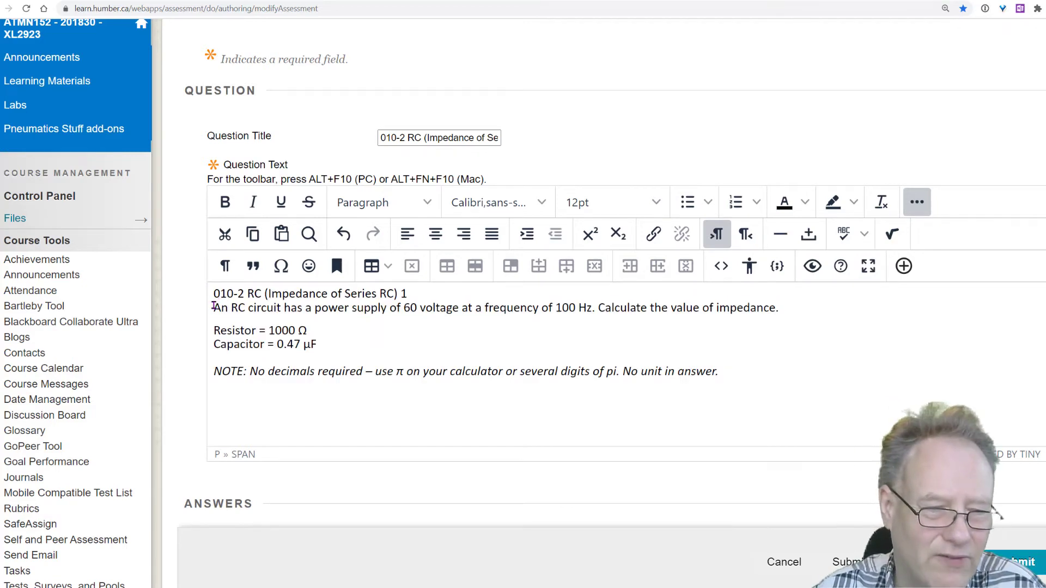
{"action": "key", "text": "Return"}
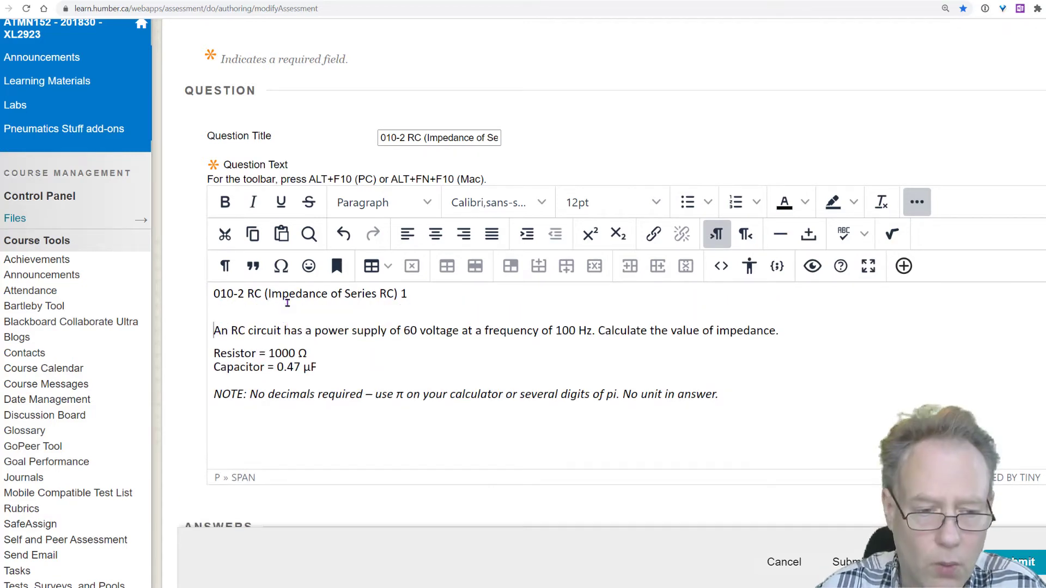
{"action": "left_click", "coordinate": [419, 292]}
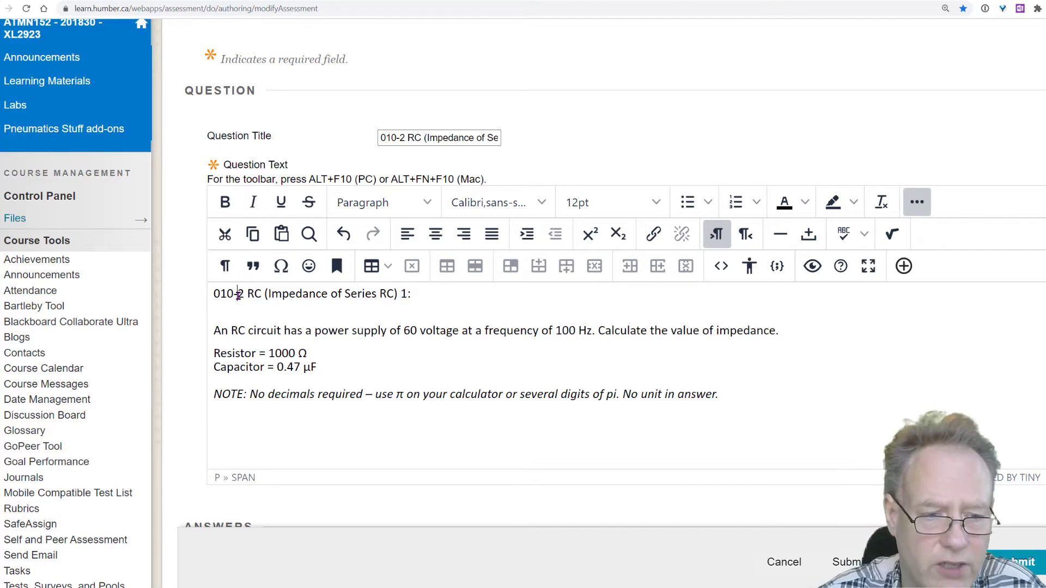
{"action": "left_click", "coordinate": [240, 294]}
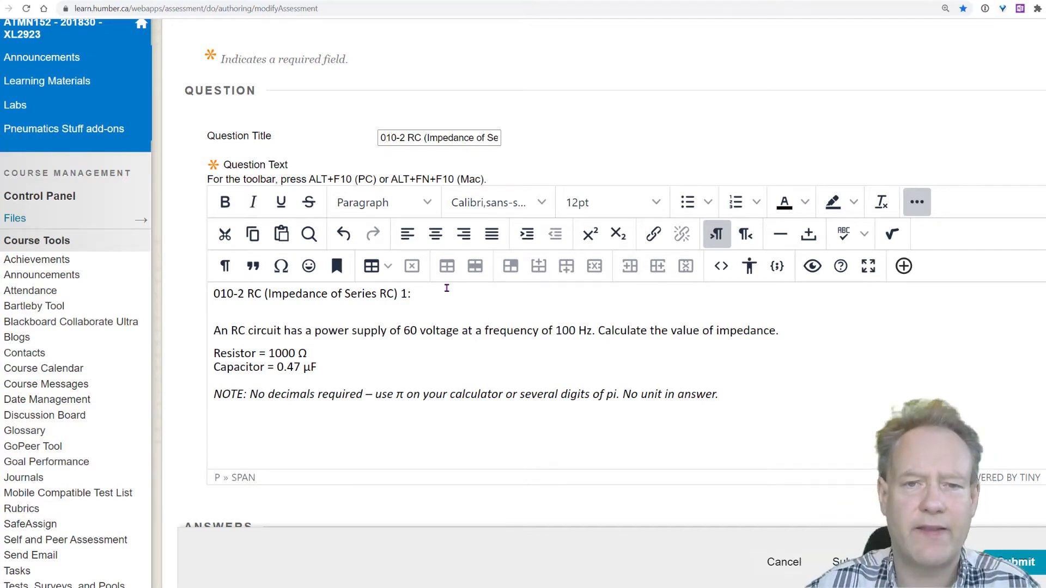
{"action": "triple_click", "coordinate": [434, 136]}
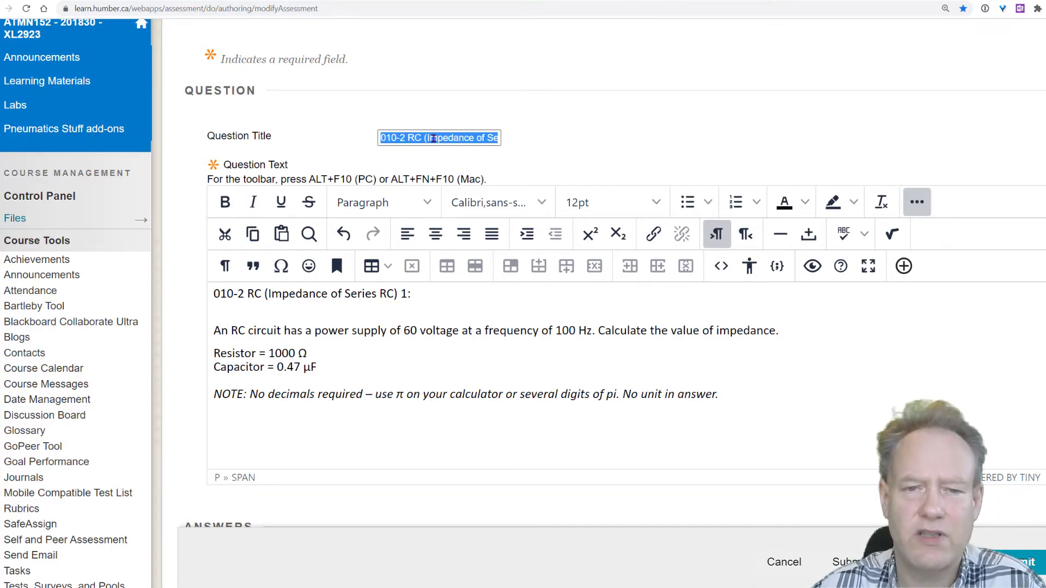
{"action": "left_click_drag", "start_coordinate": [434, 294], "coordinate": [198, 294]}
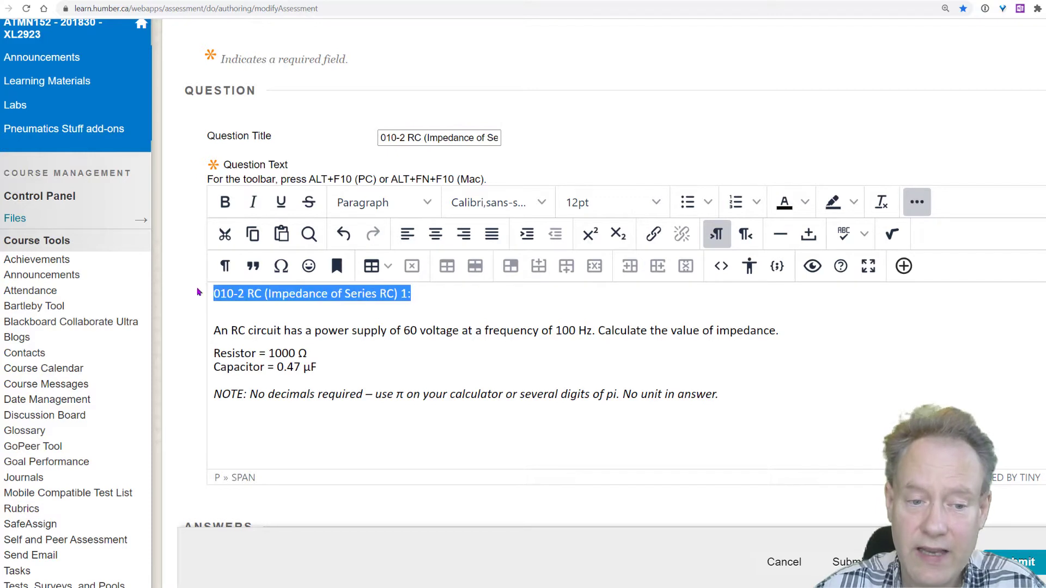
{"action": "left_click_drag", "start_coordinate": [449, 295], "coordinate": [183, 299]}
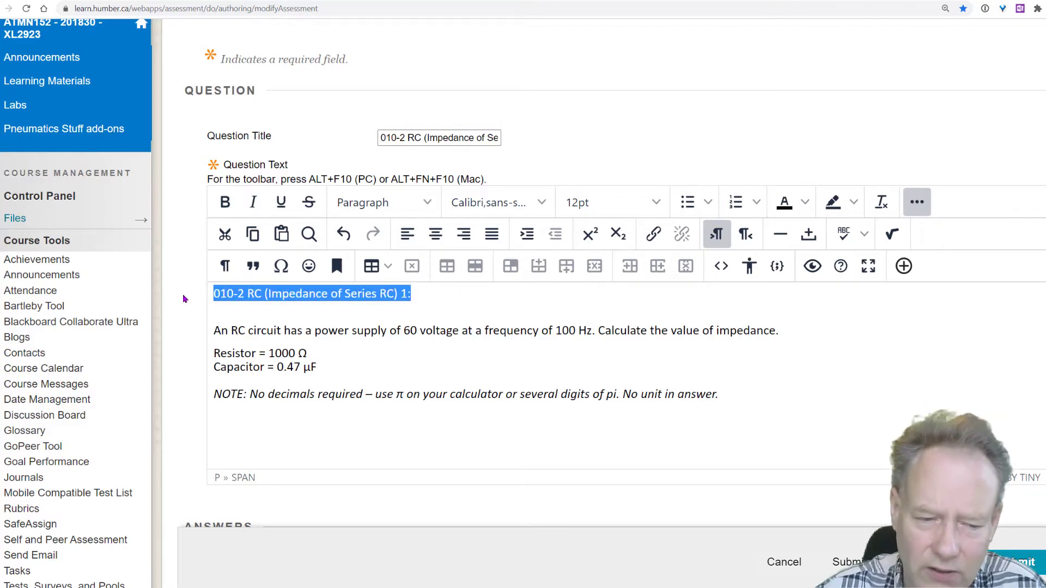
{"action": "left_click", "coordinate": [446, 294]}
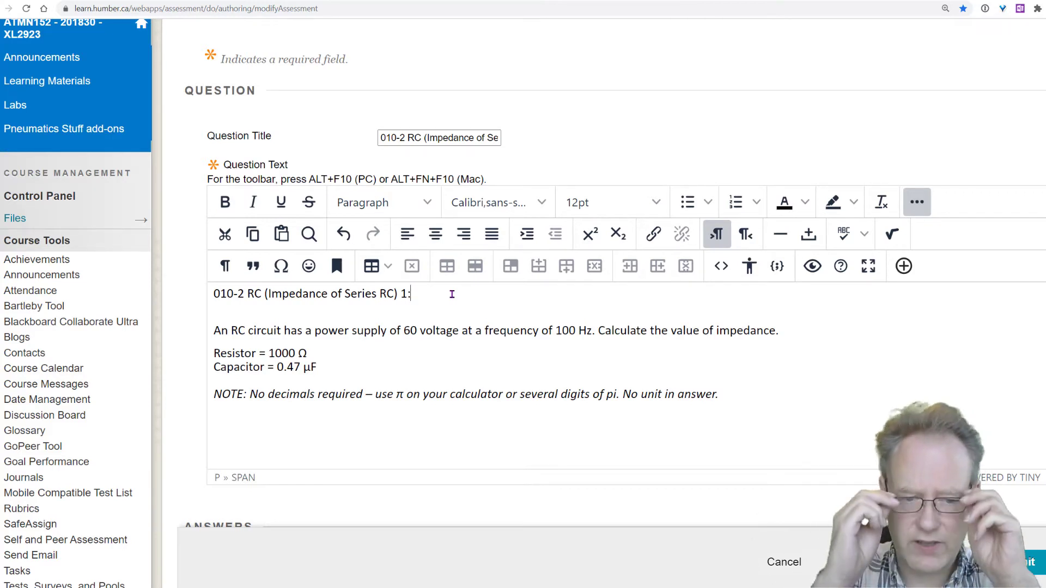
{"action": "left_click_drag", "start_coordinate": [405, 295], "coordinate": [400, 297]}
{"action": "left_click", "coordinate": [430, 309]}
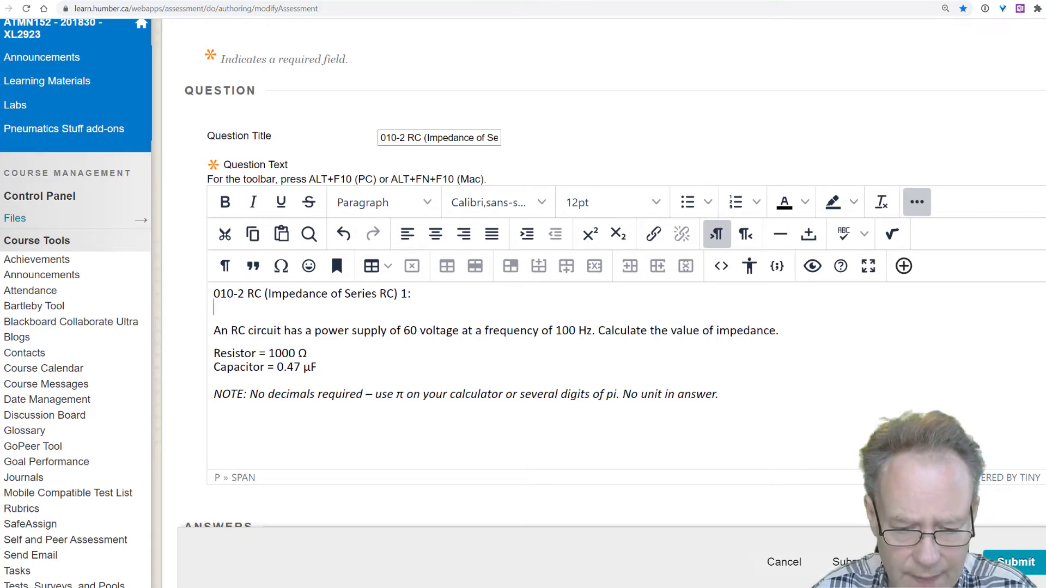
Copy the Z value of Impedance question 1 from cell L4 of the Excel spreadsheet and return to the question form.
{"action": "left_click", "coordinate": [527, 545]}
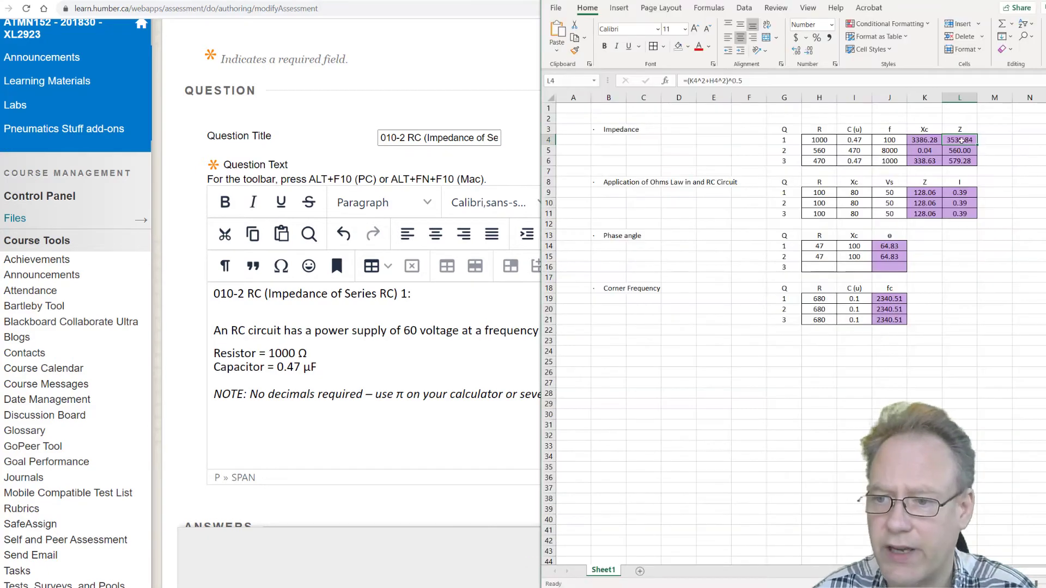
{"action": "right_click", "coordinate": [962, 140]}
{"action": "left_click", "coordinate": [979, 165]}
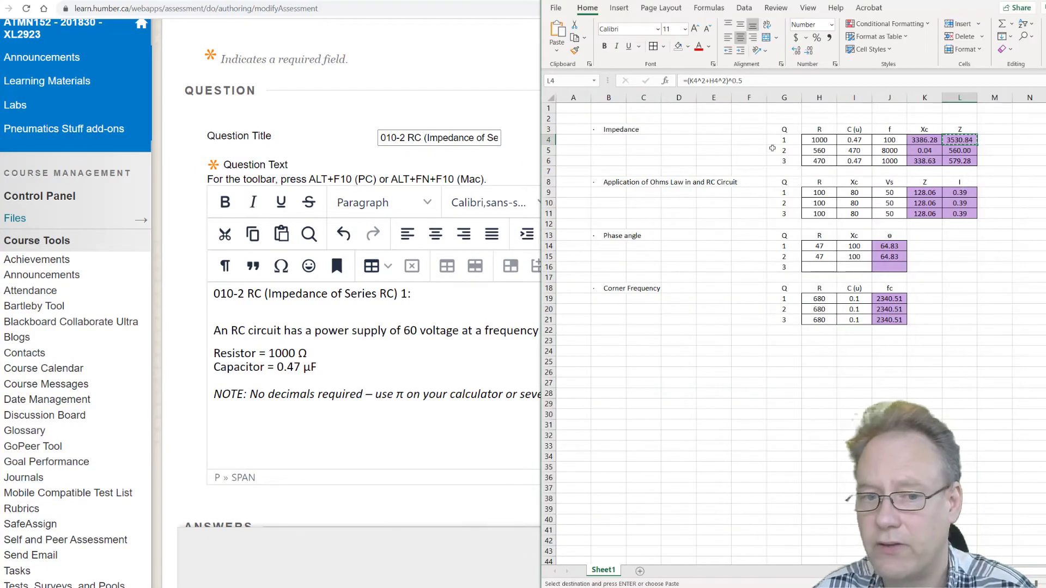
{"action": "left_click", "coordinate": [507, 178]}
Enter 3531 as the question's correct answer and submit the question to the pool.
{"action": "left_click", "coordinate": [1011, 564]}
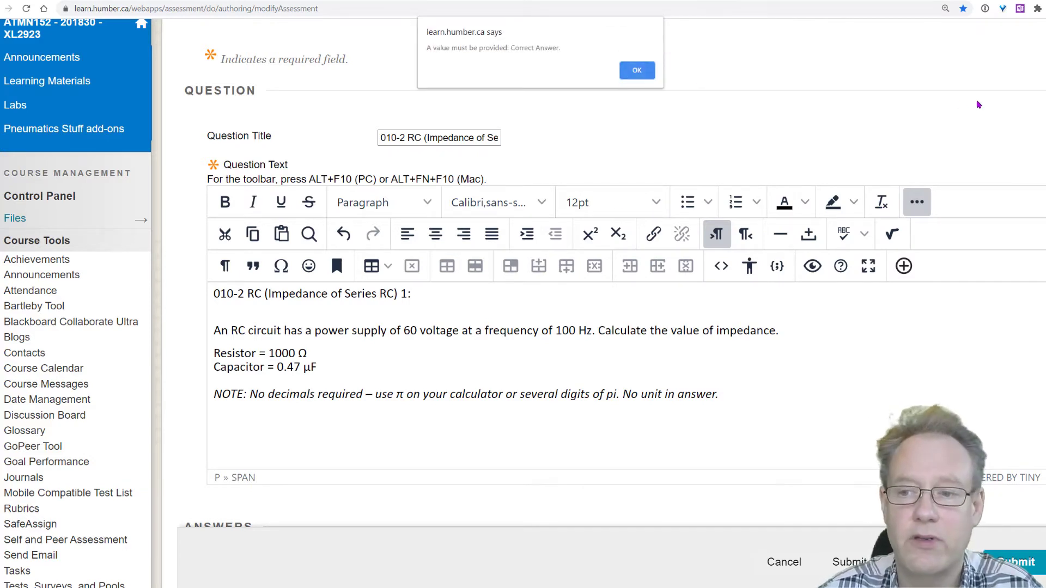
{"action": "left_click", "coordinate": [637, 70]}
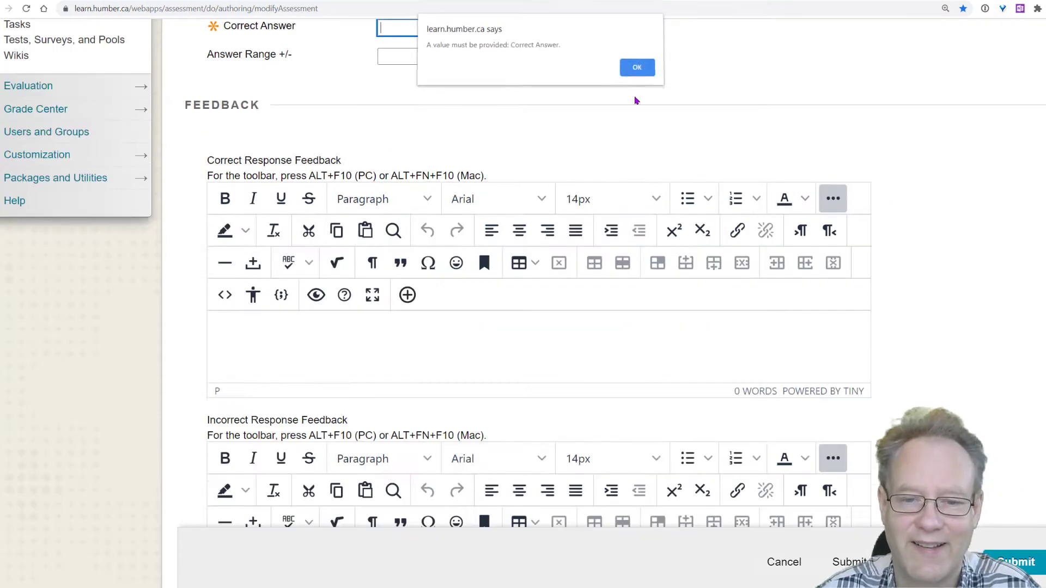
{"action": "right_click", "coordinate": [425, 311]}
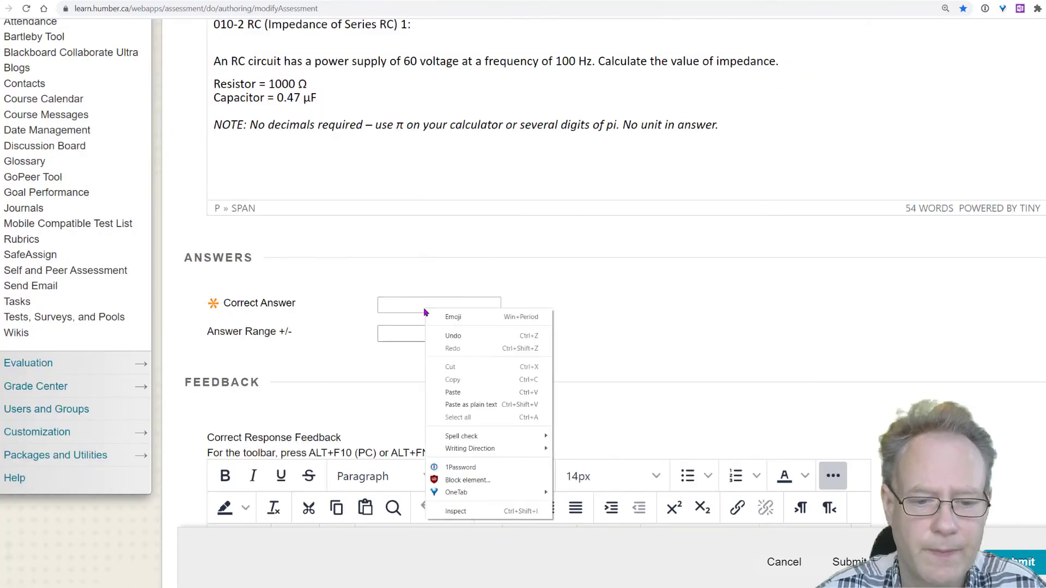
{"action": "left_click", "coordinate": [461, 405]}
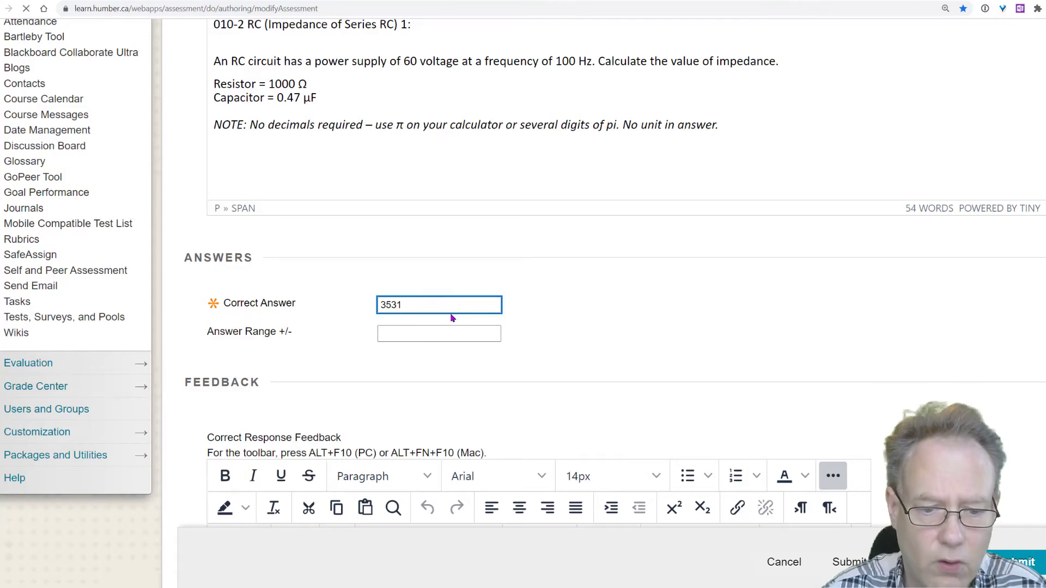
Review the details of the submitted Calculated Numeric question in the pool, then close them.
{"action": "scroll", "coordinate": [446, 244], "scroll_direction": "down", "scroll_amount": 5}
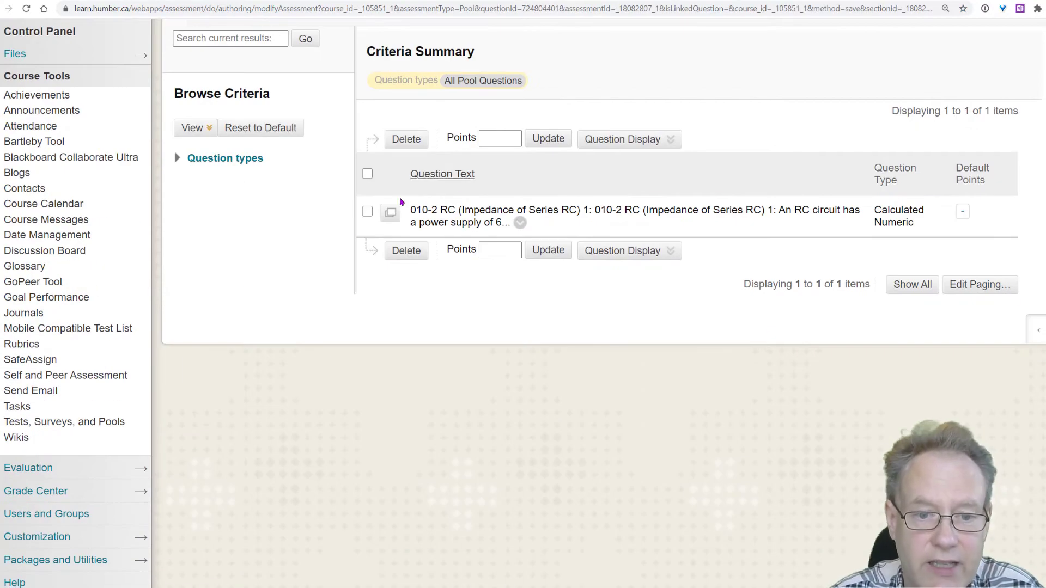
{"action": "left_click", "coordinate": [391, 213]}
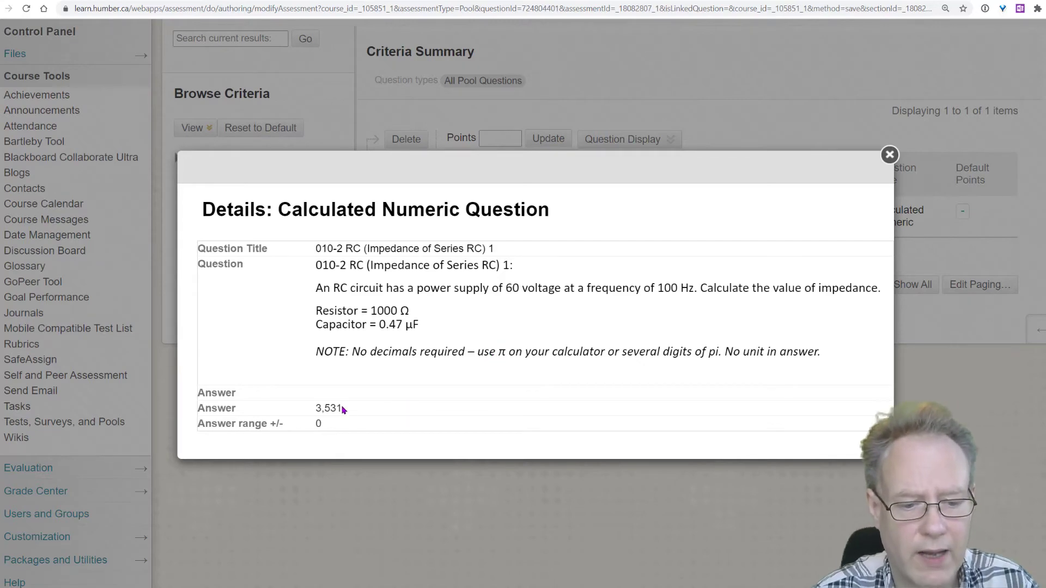
{"action": "left_click", "coordinate": [889, 156]}
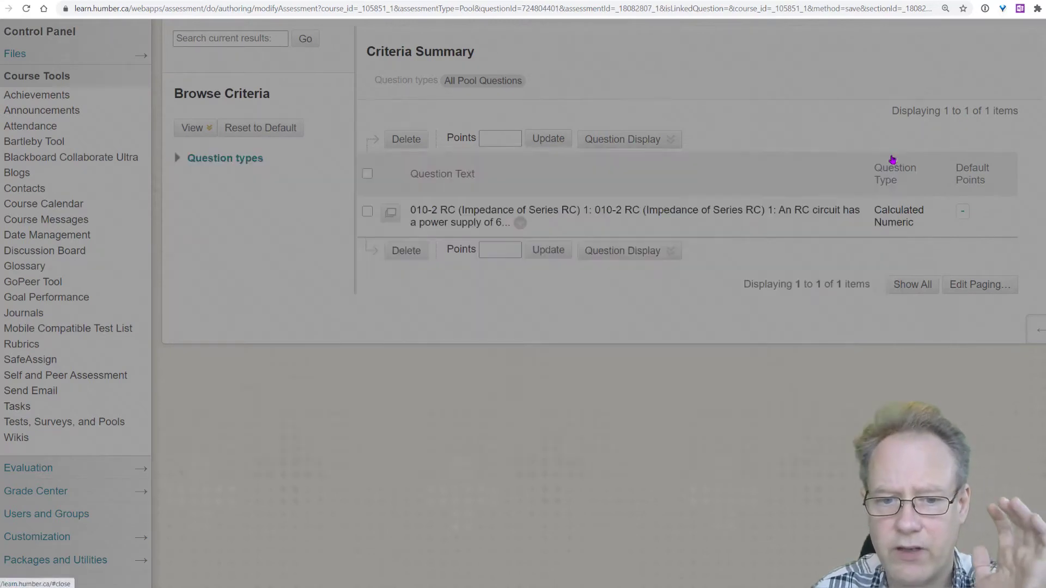
Reopen the first impedance question for editing, check its correct answer and answer range, and resubmit it.
{"action": "left_click", "coordinate": [521, 223]}
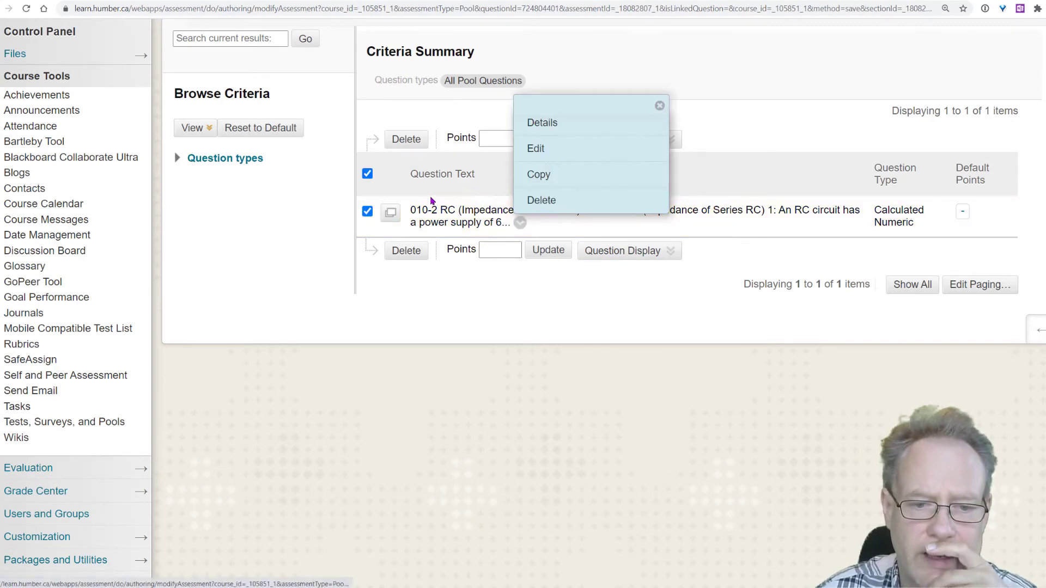
{"action": "left_click", "coordinate": [534, 152]}
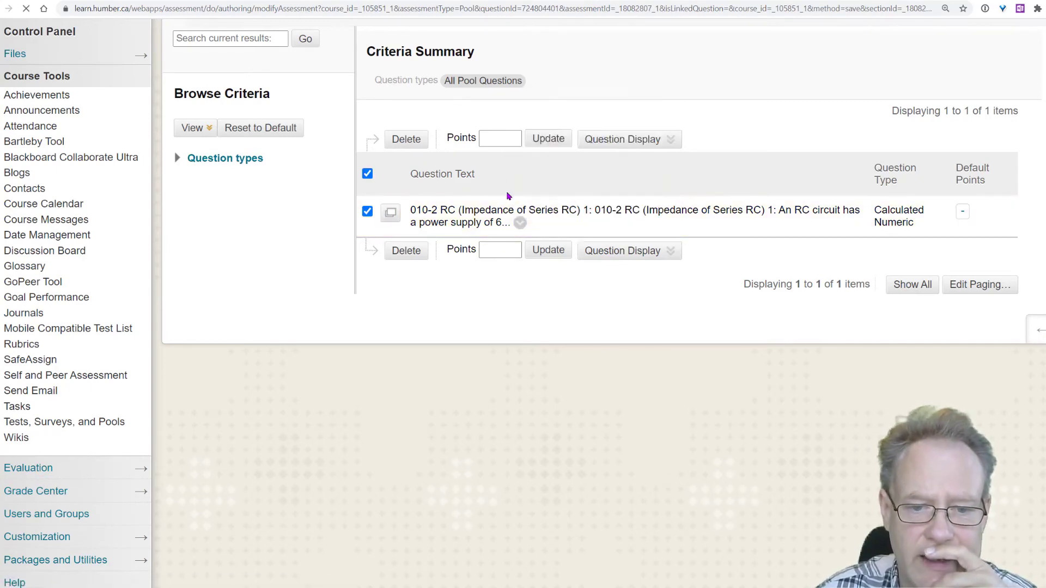
{"action": "scroll", "coordinate": [409, 357], "scroll_direction": "down", "scroll_amount": 15}
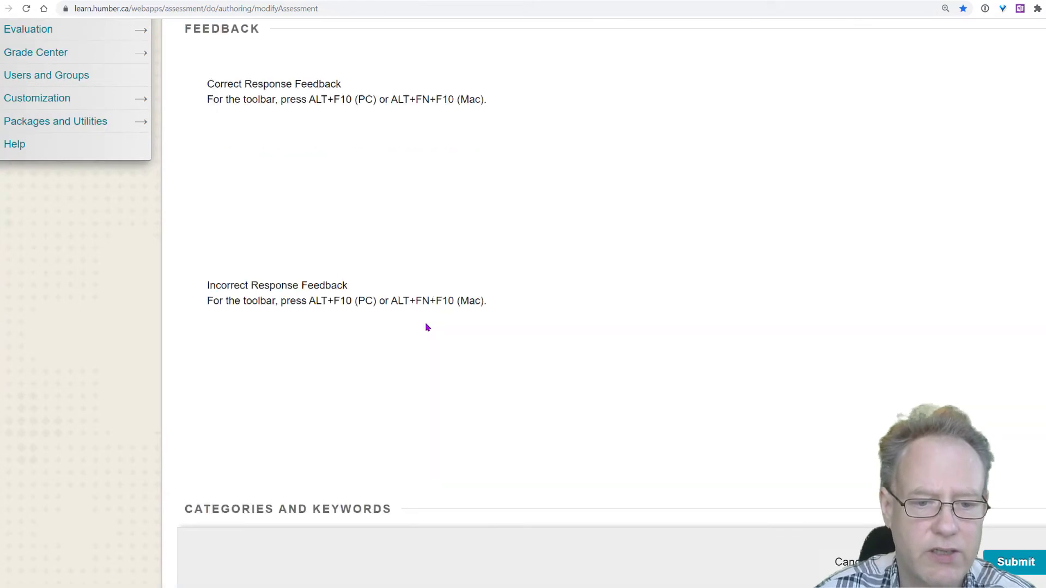
{"action": "scroll", "coordinate": [428, 327], "scroll_direction": "up", "scroll_amount": 6}
{"action": "left_click", "coordinate": [404, 382]}
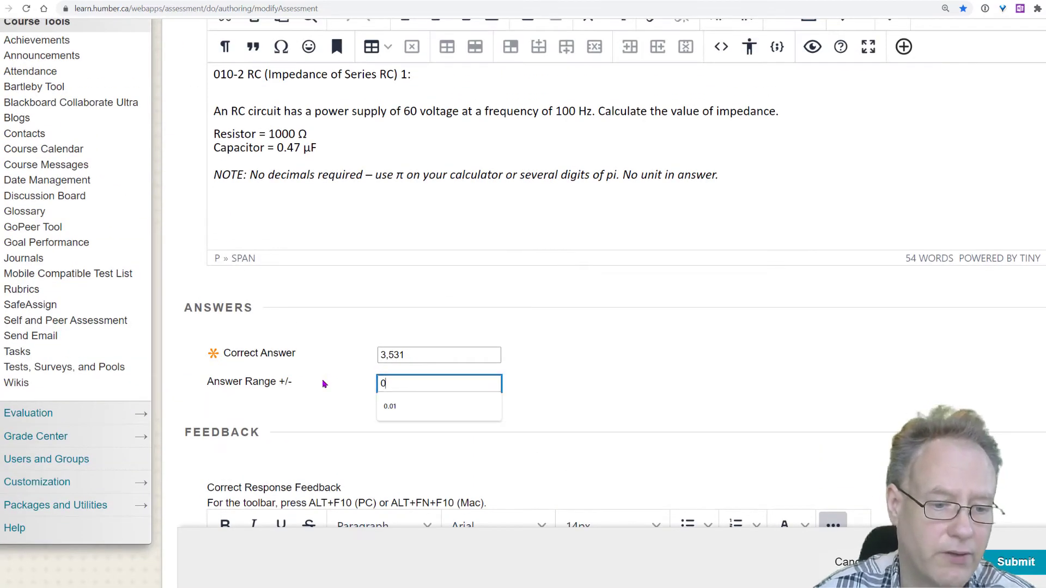
{"action": "left_click", "coordinate": [407, 354]}
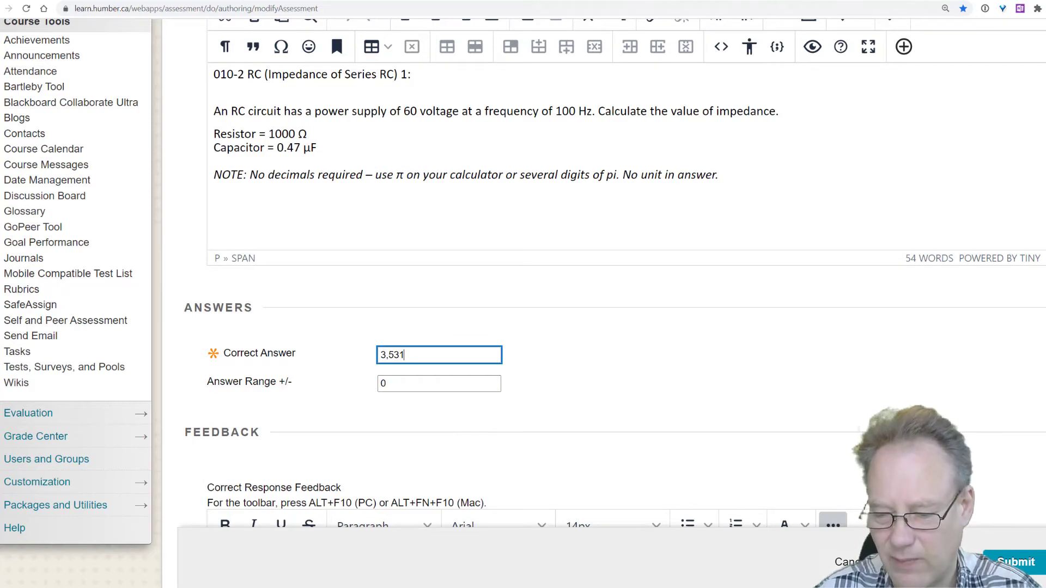
{"action": "key", "text": "Return"}
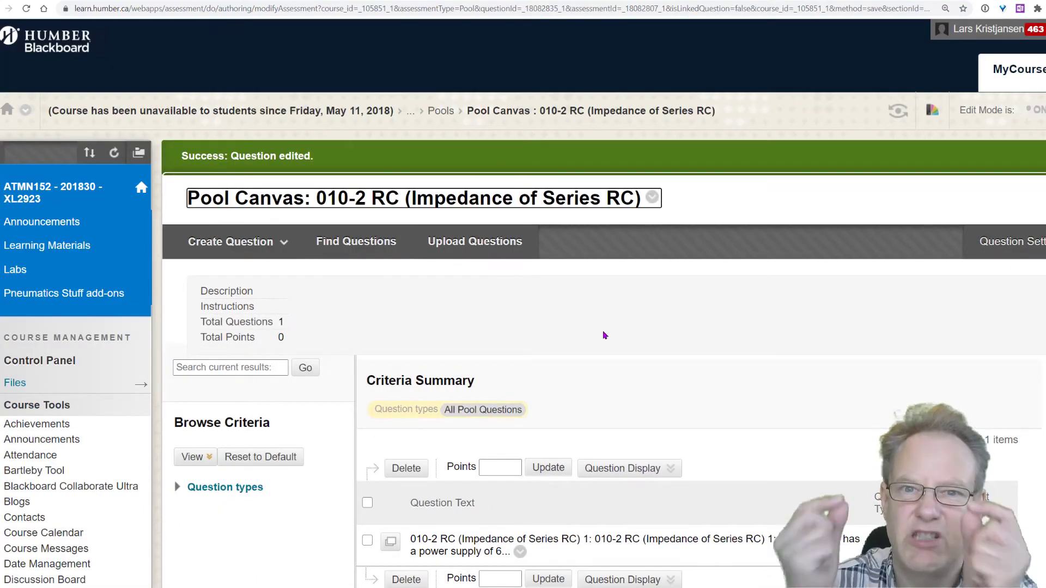
Start a new Calculated Numeric question in the 010-2 RC (Impedance of Series RC) pool.
{"action": "scroll", "coordinate": [626, 312], "scroll_direction": "down", "scroll_amount": 5}
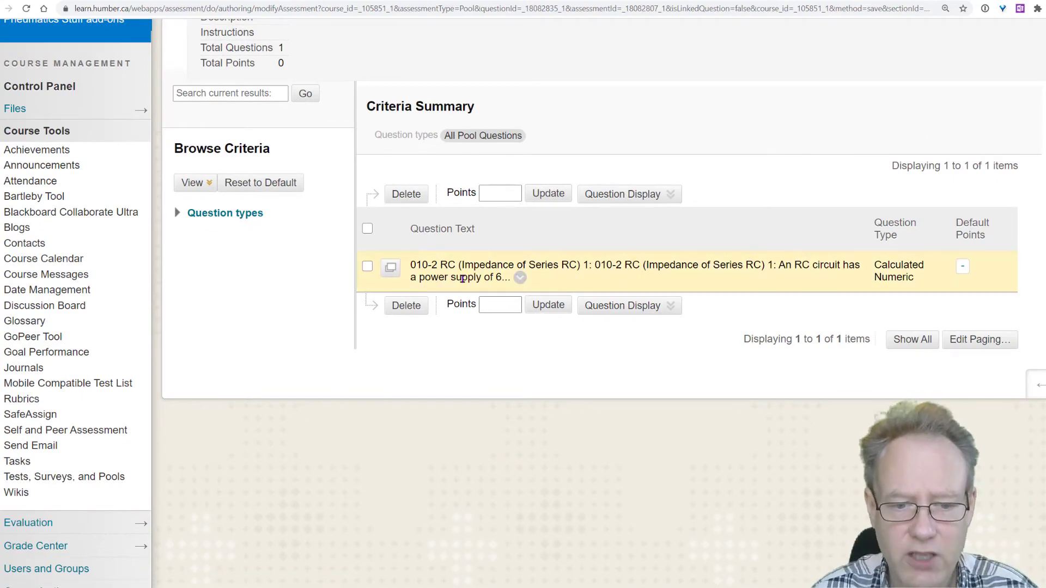
{"action": "scroll", "coordinate": [474, 229], "scroll_direction": "up", "scroll_amount": 3}
{"action": "left_click", "coordinate": [270, 135]}
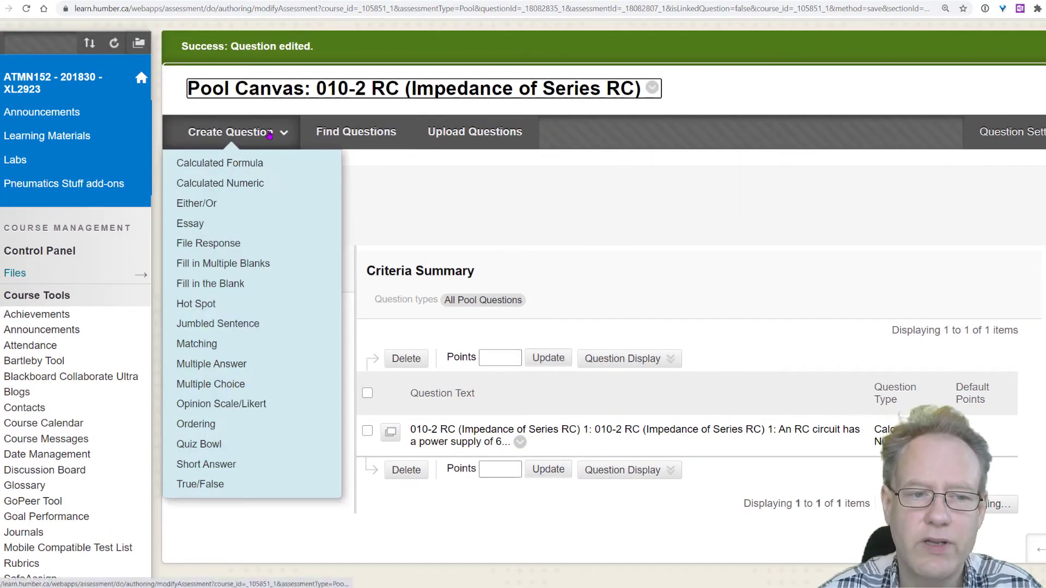
{"action": "left_click", "coordinate": [273, 184]}
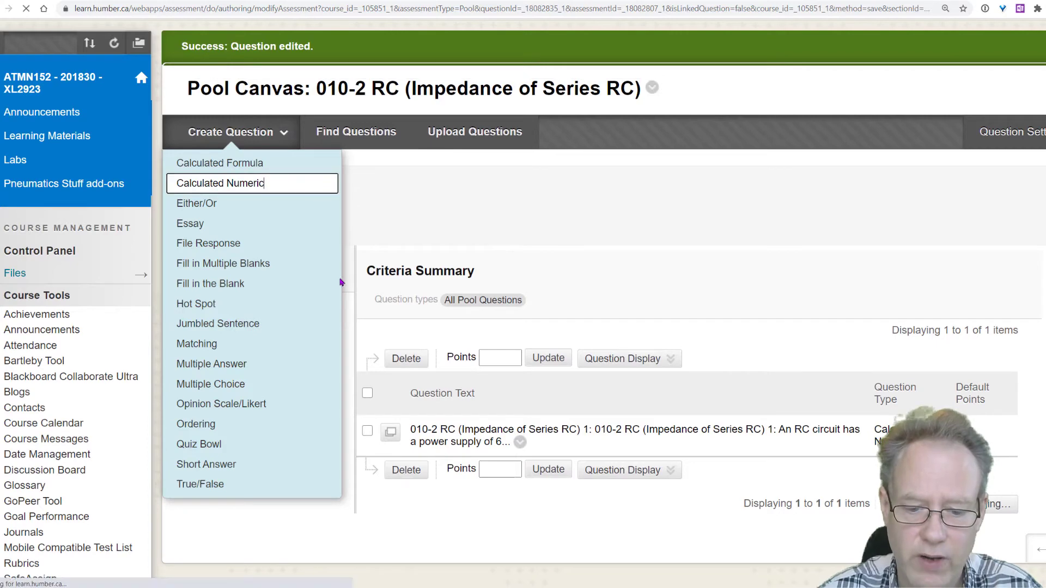
Copy the full text of impedance question 2, from its heading through the note, from the RC Circuits Word document.
{"action": "mouse_move", "coordinate": [524, 587]}
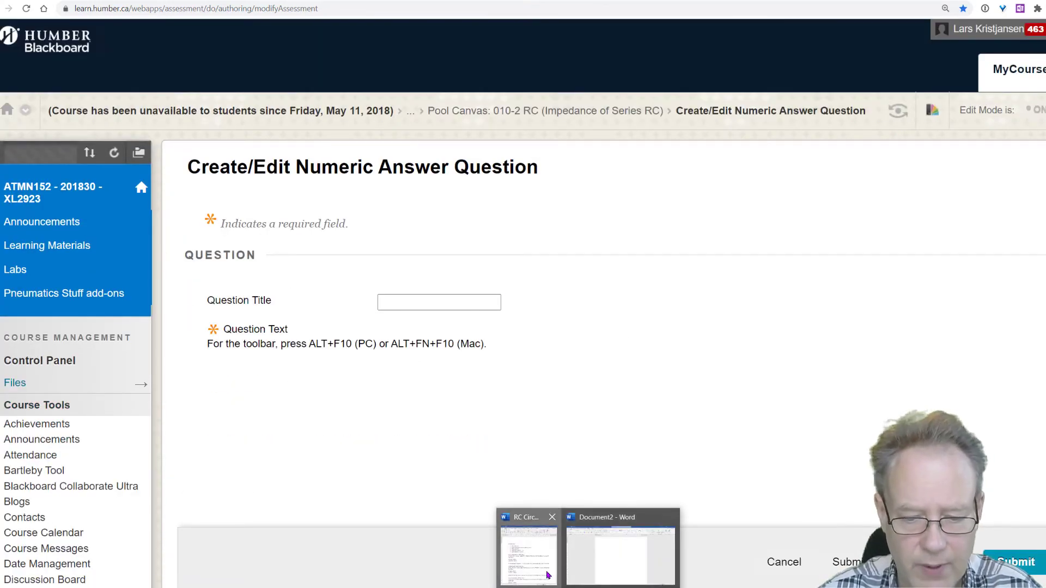
{"action": "left_click", "coordinate": [528, 550]}
{"action": "left_click", "coordinate": [75, 284]}
{"action": "left_click_drag", "start_coordinate": [59, 389], "coordinate": [460, 479]}
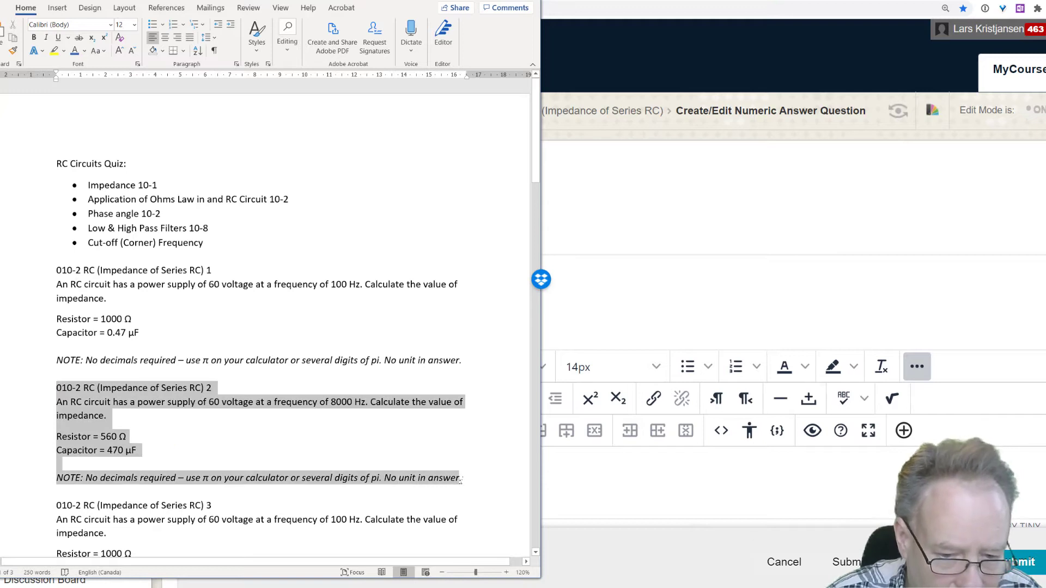
{"action": "right_click", "coordinate": [385, 408]}
{"action": "left_click", "coordinate": [414, 427]}
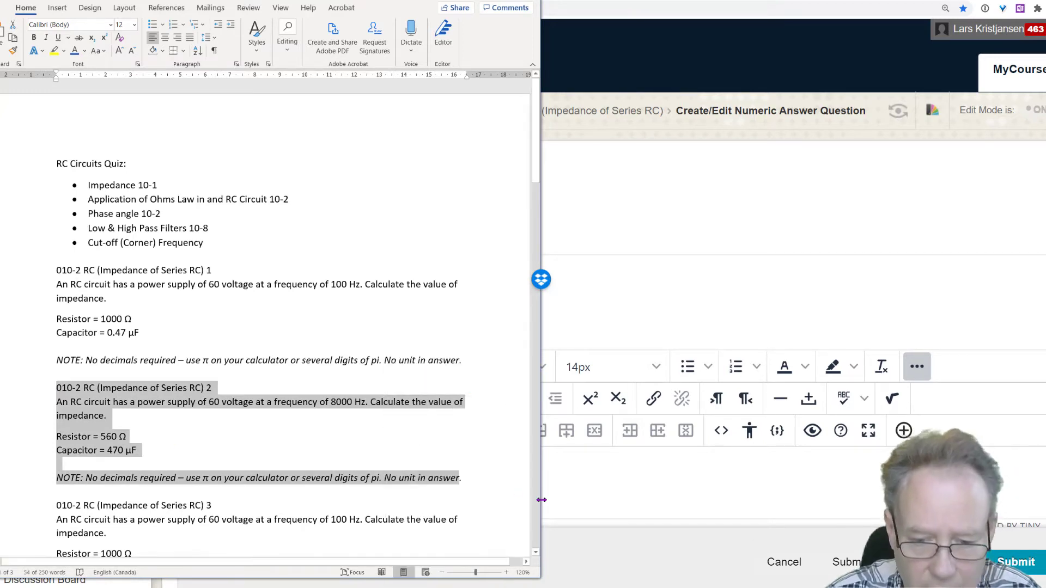
Paste the copied question into the Question Text of the Blackboard form with formatting kept, and set all its text to black.
{"action": "left_click", "coordinate": [552, 496]}
{"action": "key", "text": "ctrl+v"}
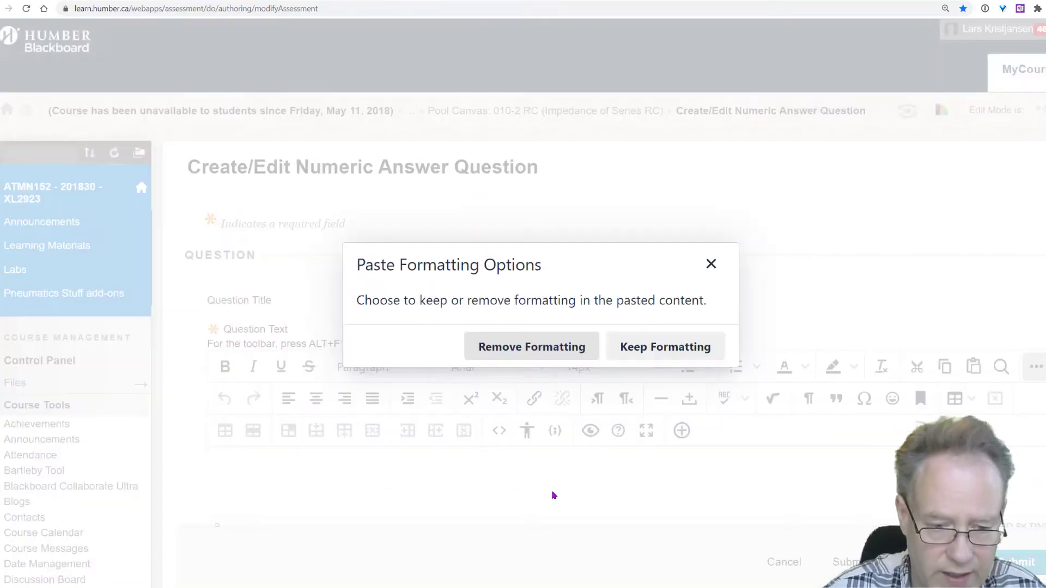
{"action": "left_click", "coordinate": [665, 347]}
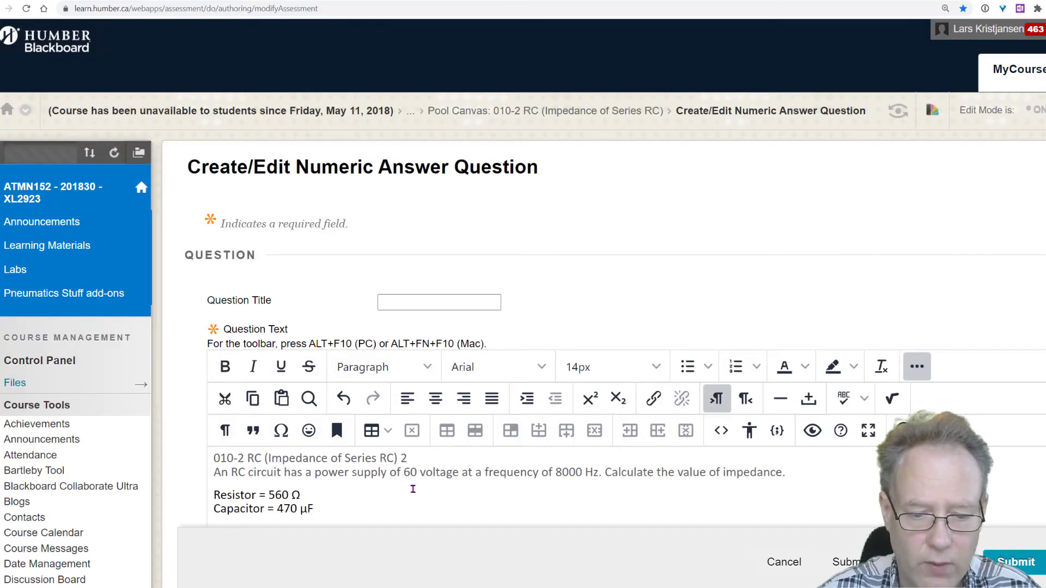
{"action": "key", "text": "ctrl+a"}
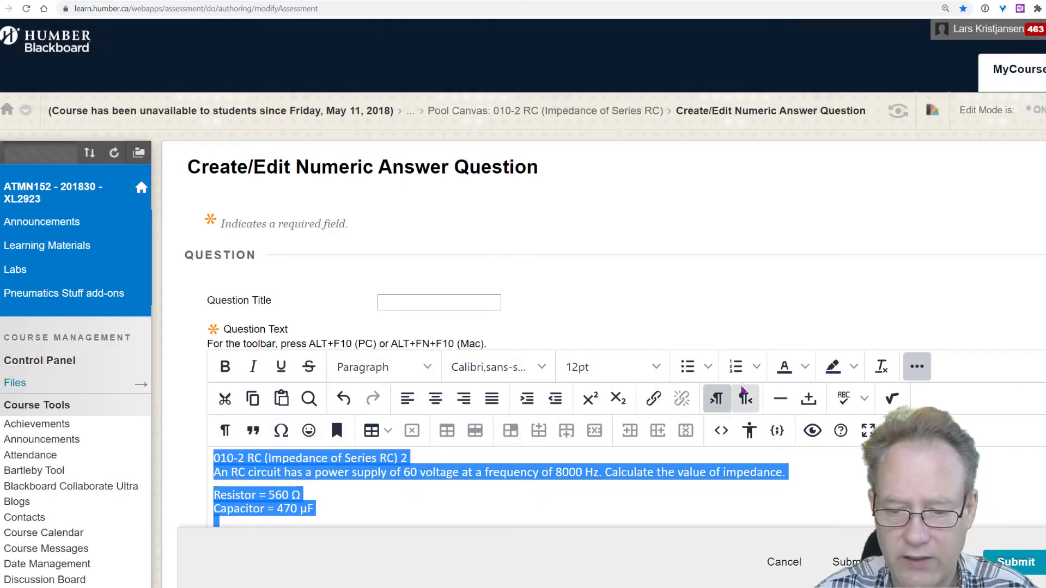
{"action": "left_click", "coordinate": [798, 369]}
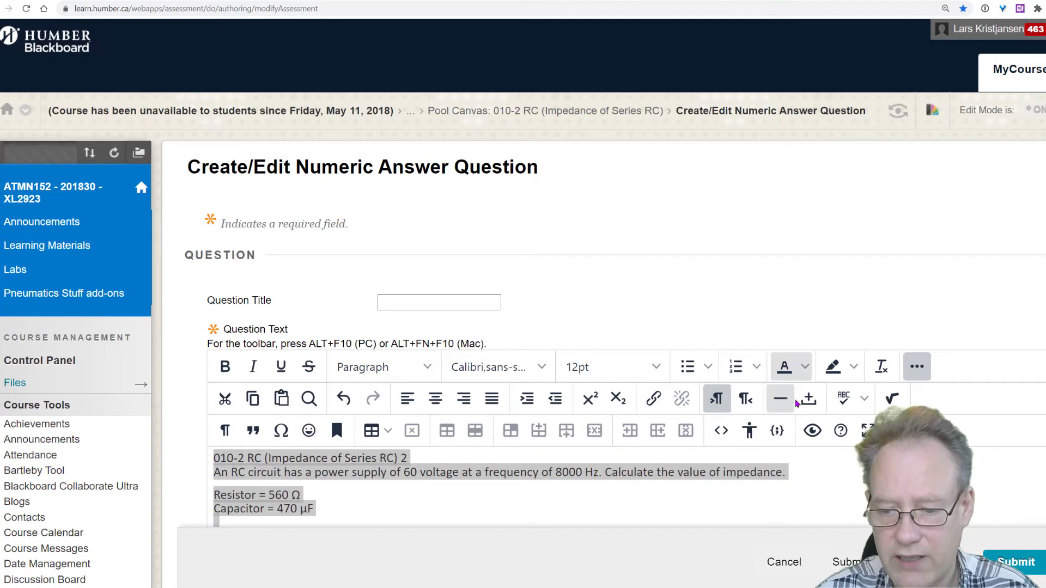
{"action": "left_click", "coordinate": [807, 370]}
{"action": "left_click", "coordinate": [785, 492]}
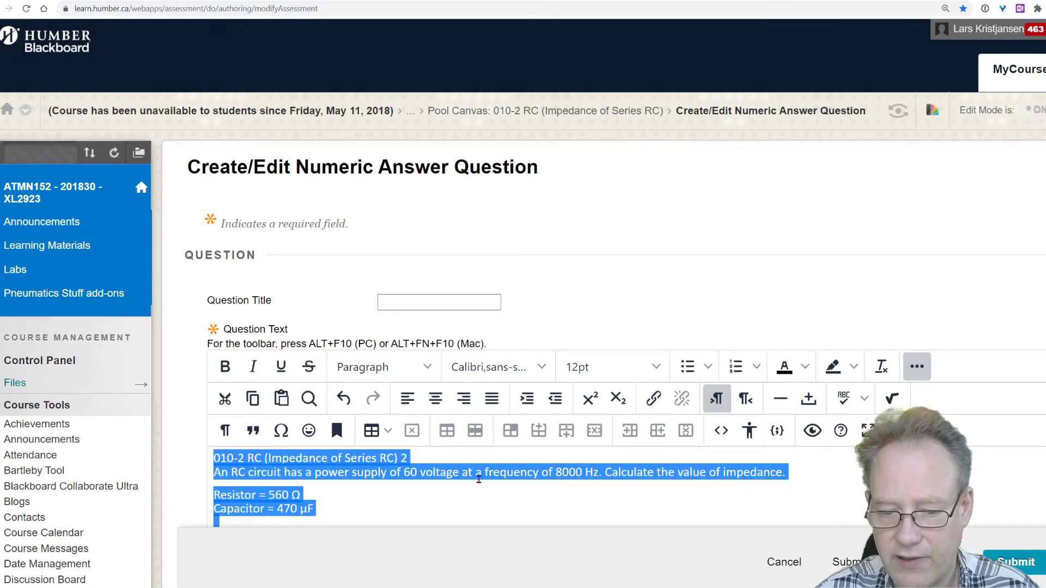
Add a colon after the heading "010-2 RC (Impedance of Series RC) 2" and insert a blank line below it.
{"action": "left_click", "coordinate": [434, 459]}
{"action": "key", "text": "Return"}
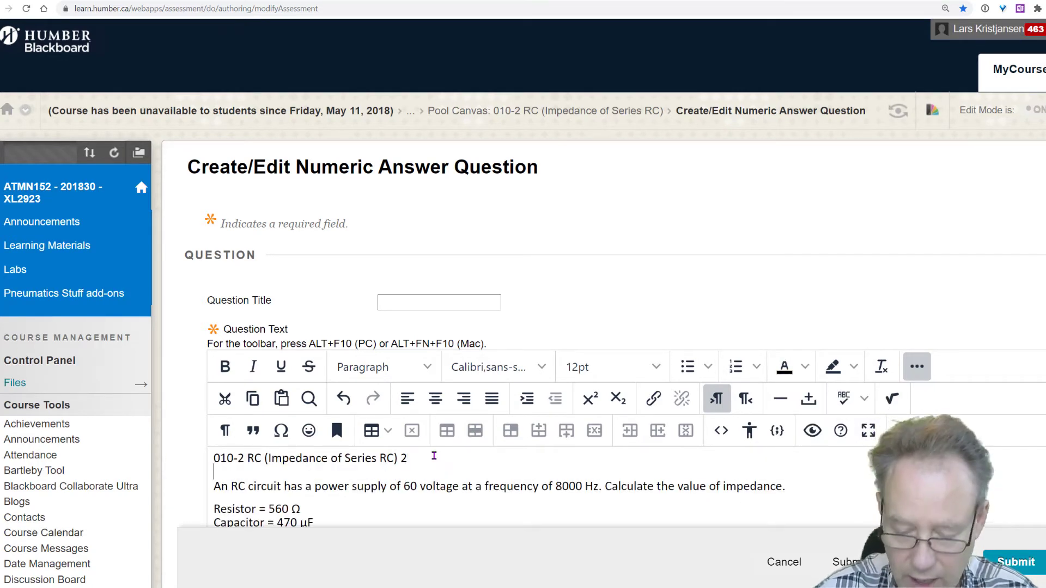
{"action": "key", "text": "BackSpace"}
{"action": "type", "text": ":"}
{"action": "key", "text": "Return"}
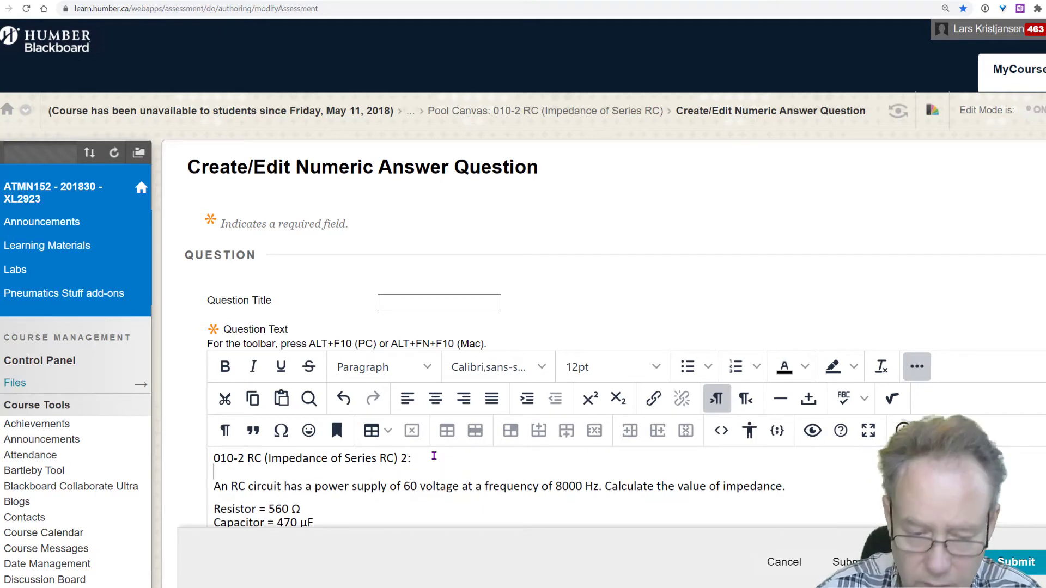
Copy the heading "010-2 RC (Impedance of Series RC) 2:" from the question text into the Question Title.
{"action": "left_click_drag", "start_coordinate": [434, 456], "coordinate": [177, 458]}
{"action": "right_click", "coordinate": [284, 460]}
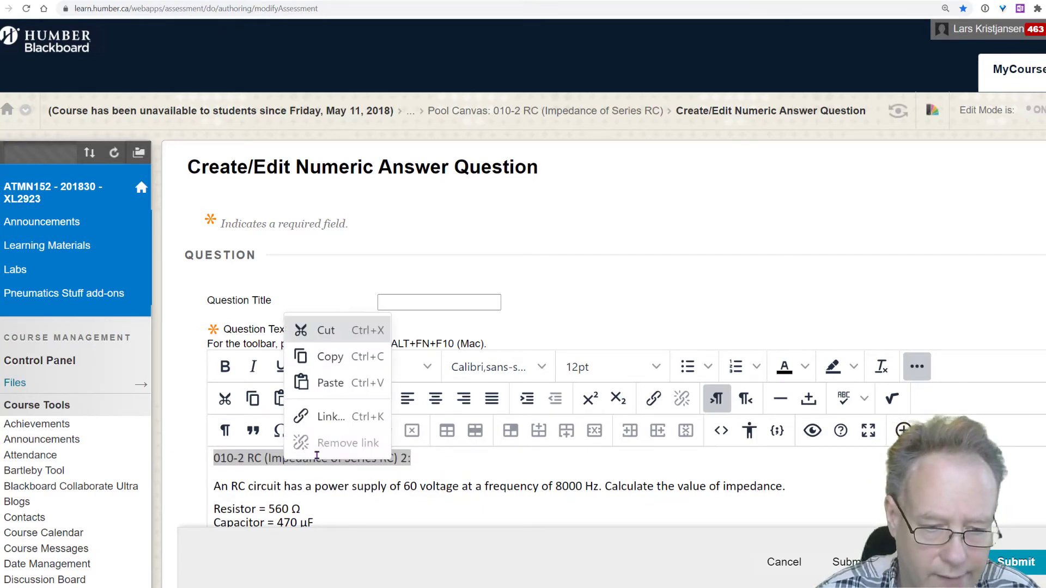
{"action": "left_click", "coordinate": [327, 357]}
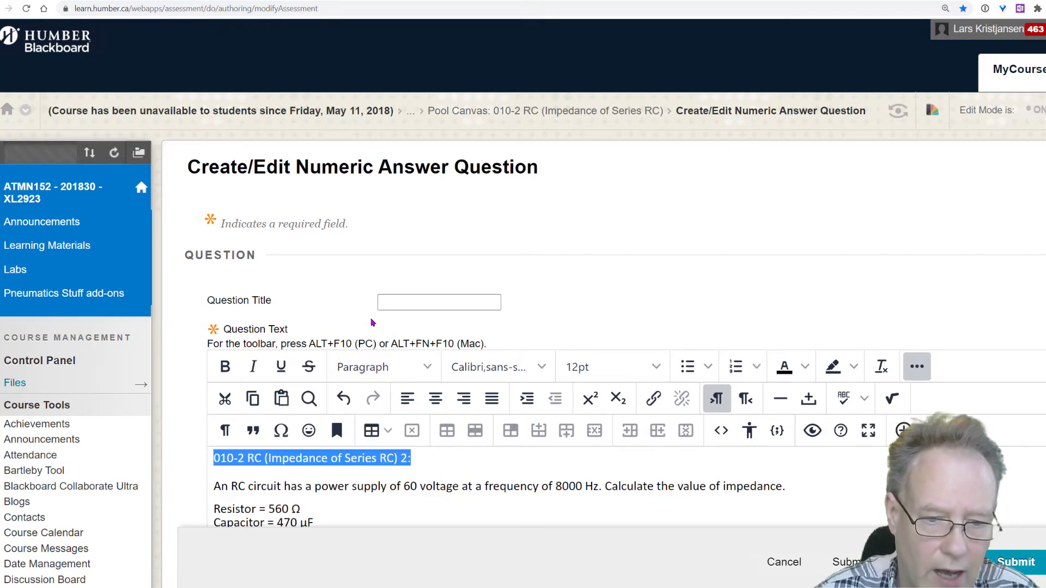
{"action": "left_click", "coordinate": [412, 308]}
{"action": "key", "text": "ctrl+v"}
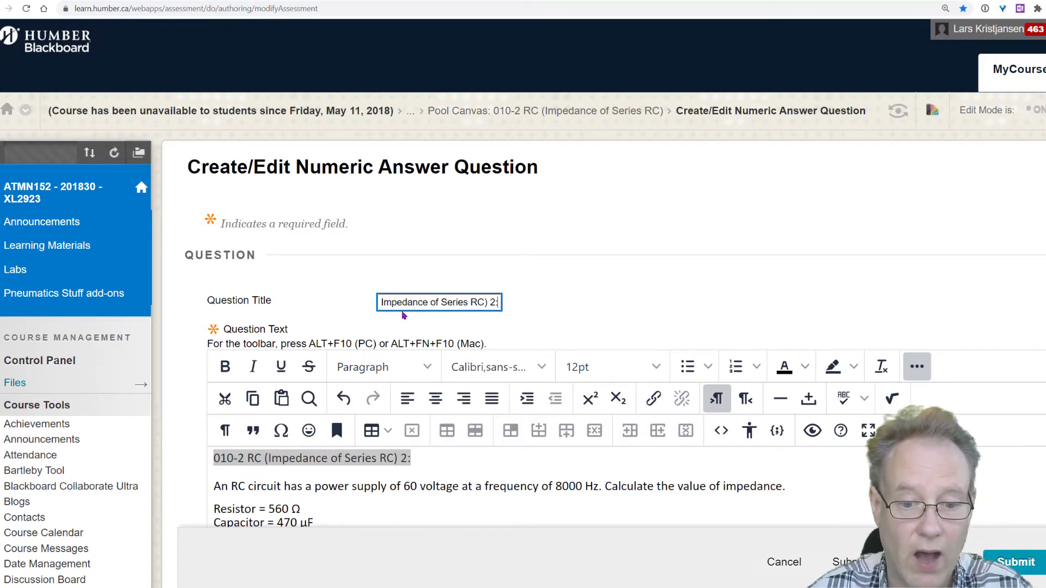
{"action": "left_click", "coordinate": [429, 457]}
{"action": "scroll", "coordinate": [422, 454], "scroll_direction": "down", "scroll_amount": 2}
{"action": "key", "text": "Down"}
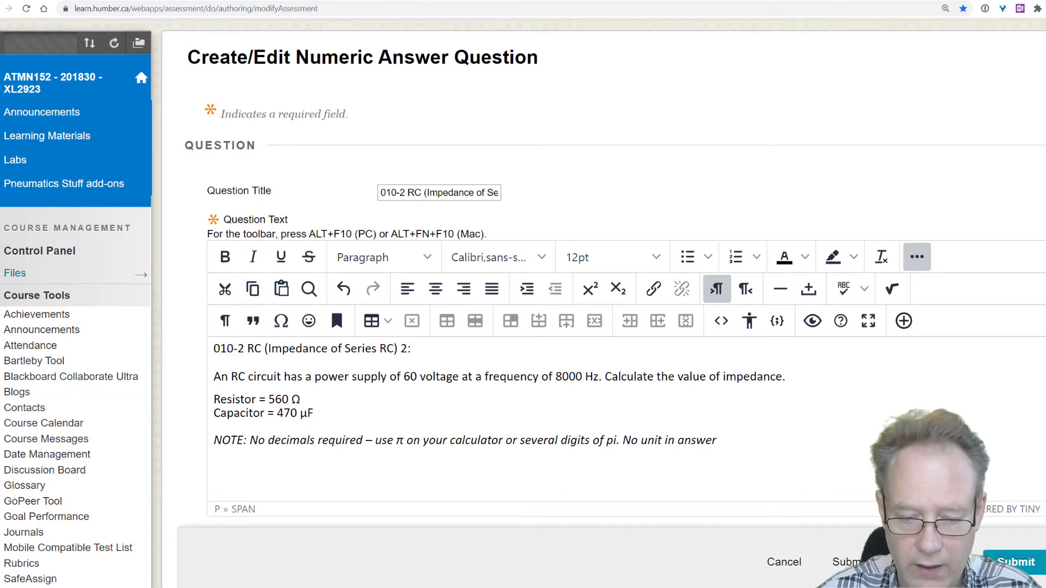
Copy the Z value of Impedance question 2 from cell L5 of the Excel spreadsheet and return to the question form.
{"action": "left_click", "coordinate": [521, 557]}
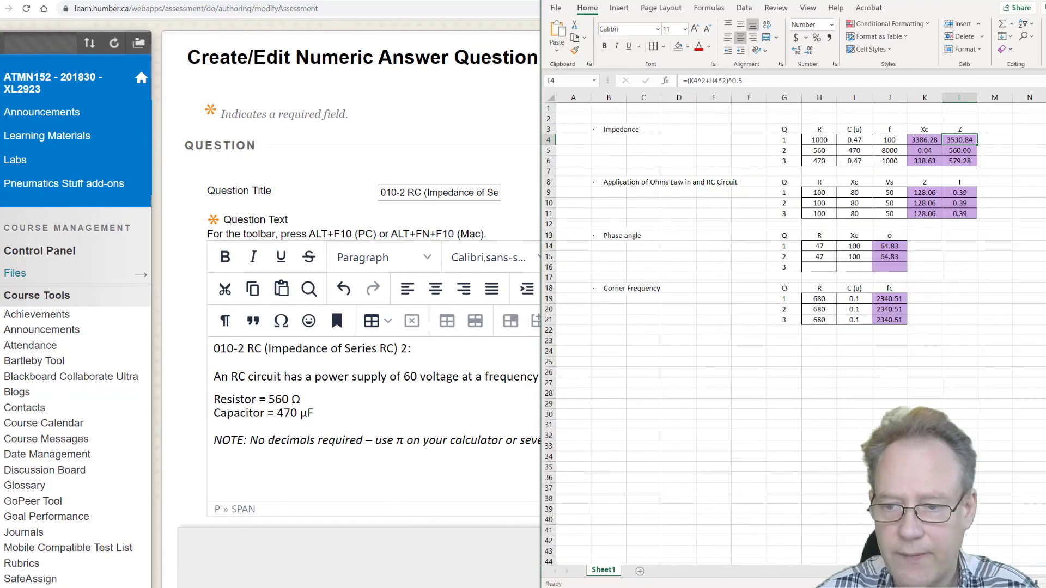
{"action": "left_click", "coordinate": [965, 152]}
{"action": "right_click", "coordinate": [965, 152]}
{"action": "left_click", "coordinate": [981, 171]}
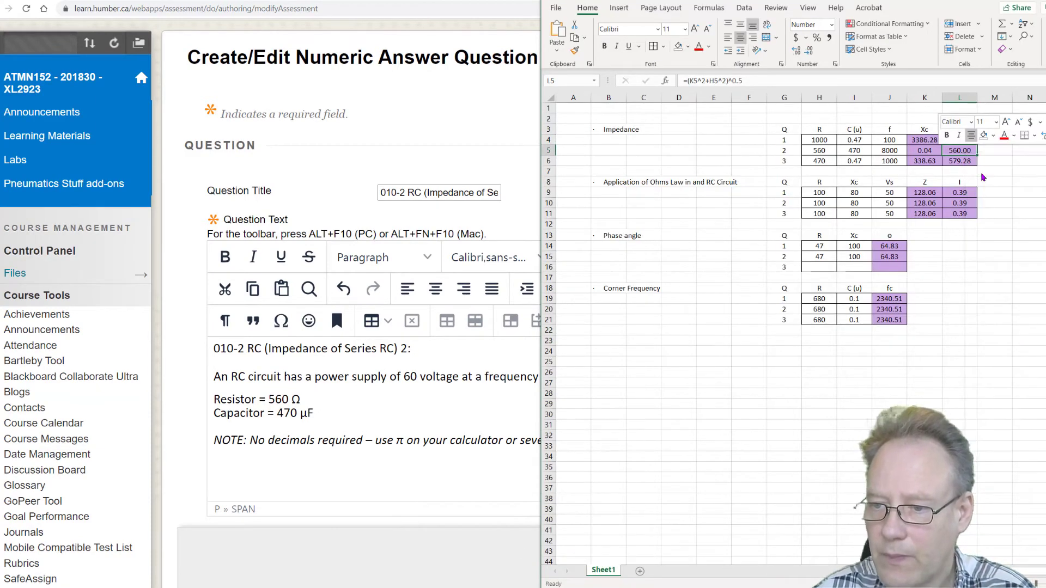
{"action": "left_click", "coordinate": [447, 364]}
Enter 560 without decimals as the correct answer of question 2 and submit the question to the pool.
{"action": "scroll", "coordinate": [478, 387], "scroll_direction": "down", "scroll_amount": 10}
{"action": "left_click", "coordinate": [443, 110]}
{"action": "key", "text": "ctrl+v"}
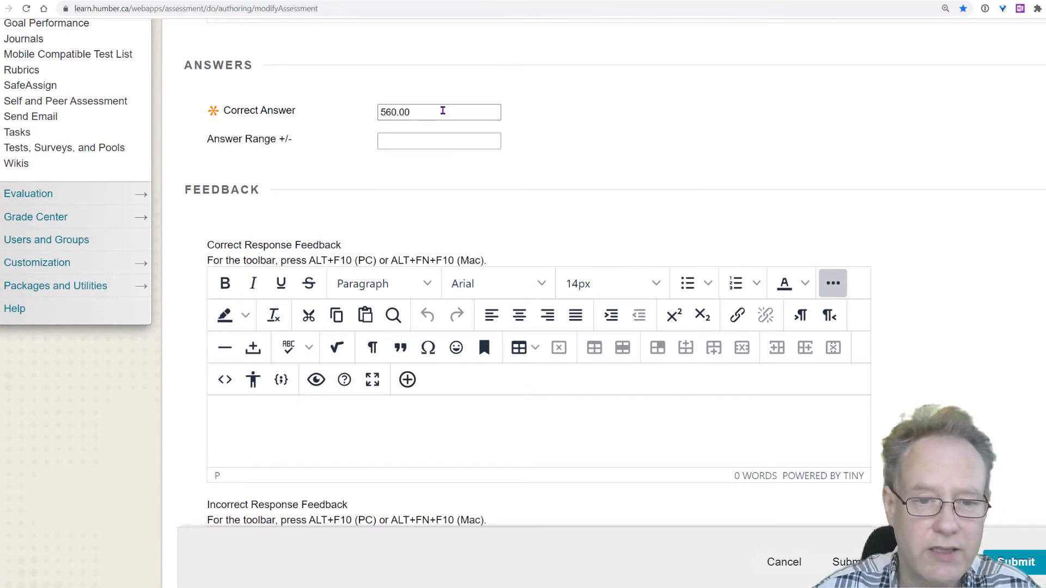
{"action": "key", "text": "BackSpace"}
{"action": "key", "text": "BackSpace"}
{"action": "key", "text": "F11"}
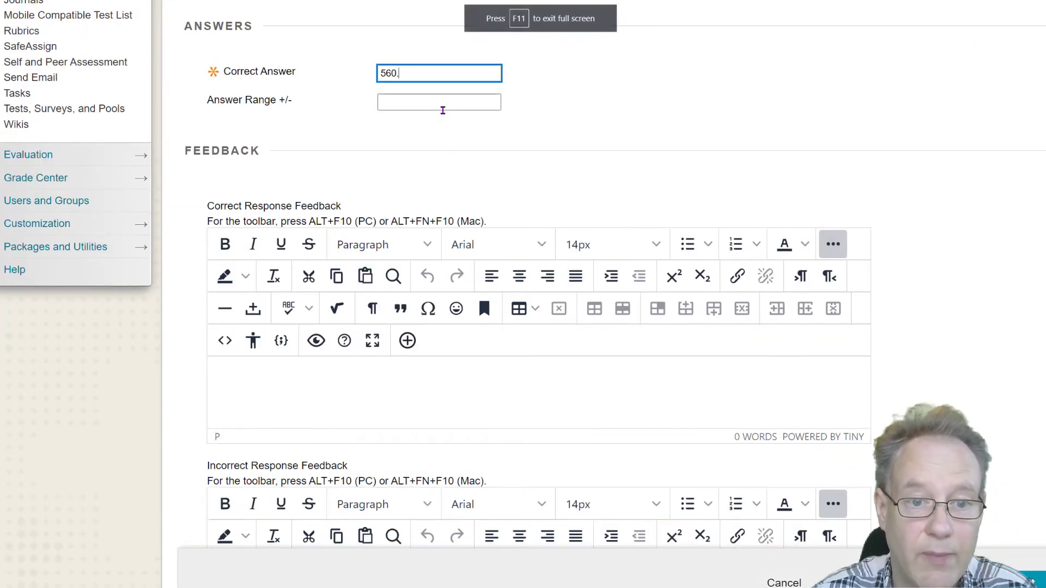
{"action": "left_click", "coordinate": [755, 170]}
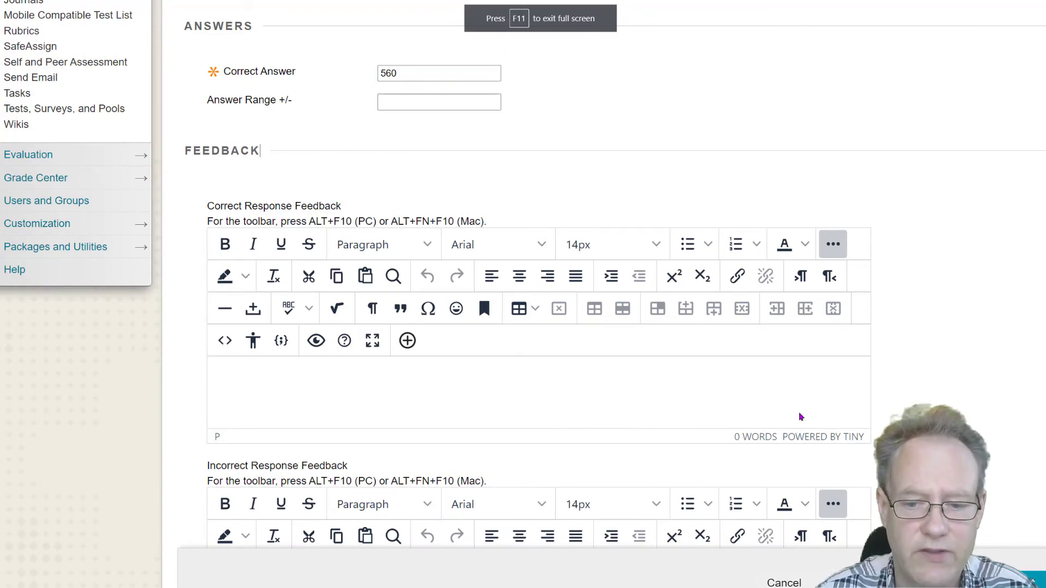
{"action": "left_click", "coordinate": [1027, 581]}
{"action": "scroll", "coordinate": [639, 298], "scroll_direction": "down", "scroll_amount": 4}
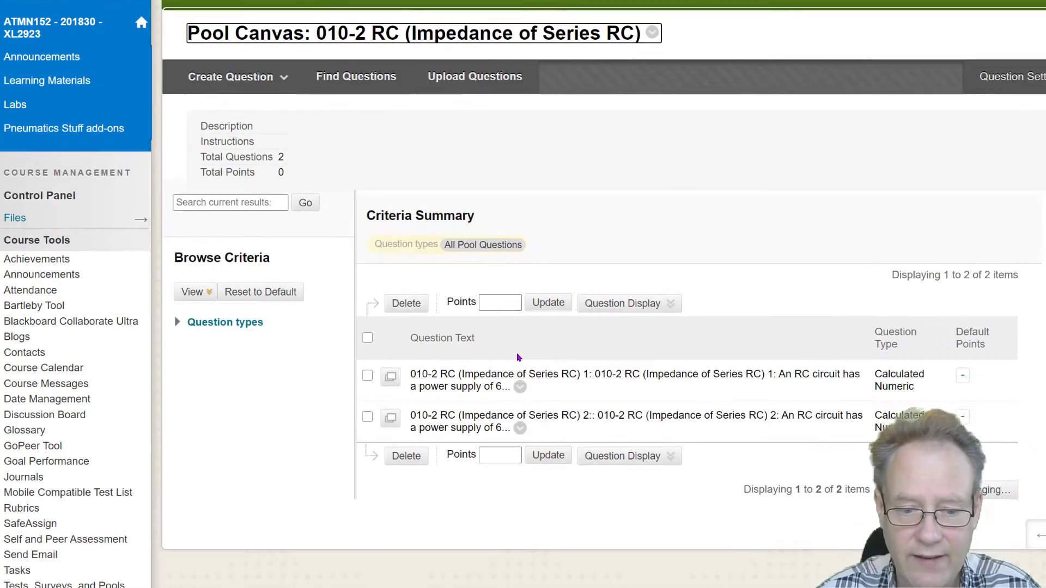
Start another Calculated Numeric question in the pool for the third impedance question.
{"action": "scroll", "coordinate": [377, 118], "scroll_direction": "up", "scroll_amount": 4}
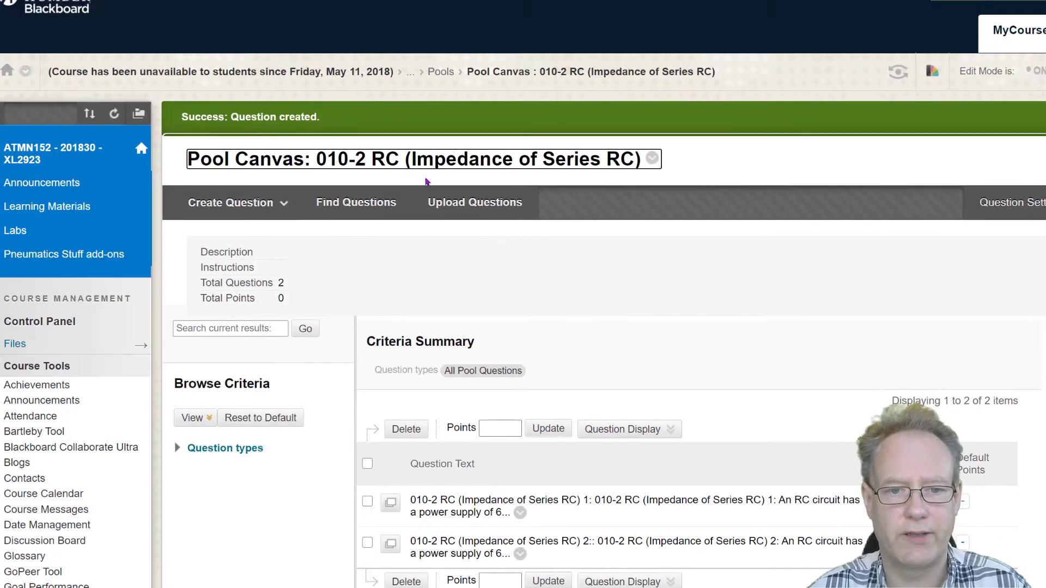
{"action": "left_click", "coordinate": [241, 202]}
{"action": "left_click", "coordinate": [241, 254]}
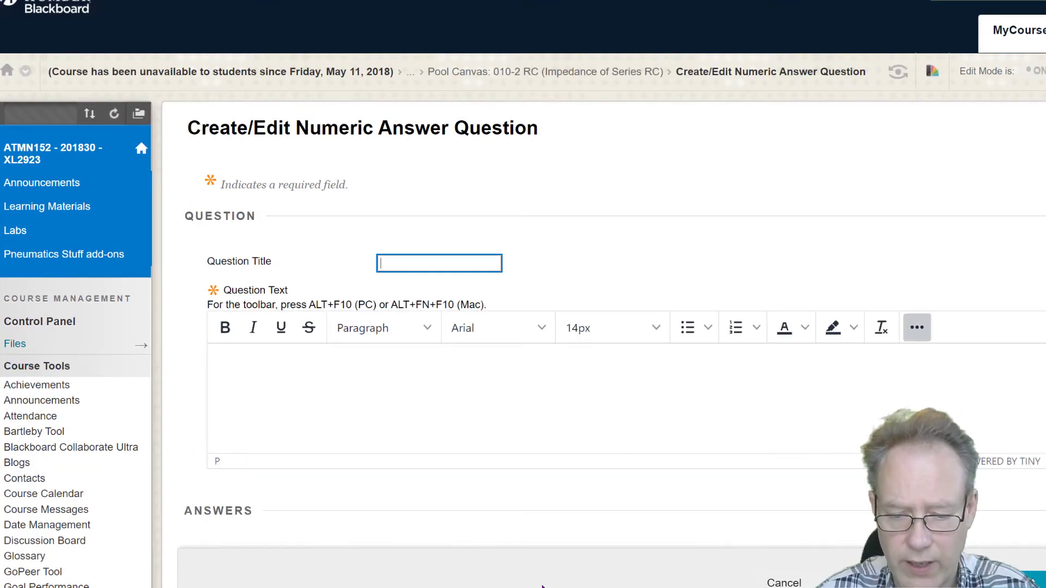
Duplicate the whole of impedance question 2 directly below itself in the RC Circuits Word document.
{"action": "left_click", "coordinate": [107, 290]}
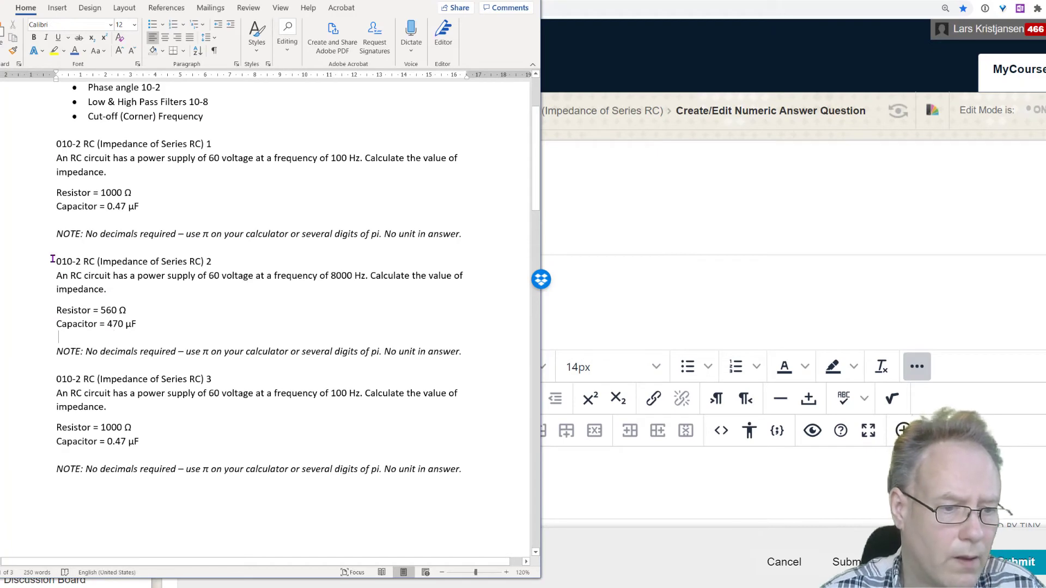
{"action": "left_click_drag", "start_coordinate": [53, 260], "coordinate": [476, 350]}
{"action": "right_click", "coordinate": [343, 280]}
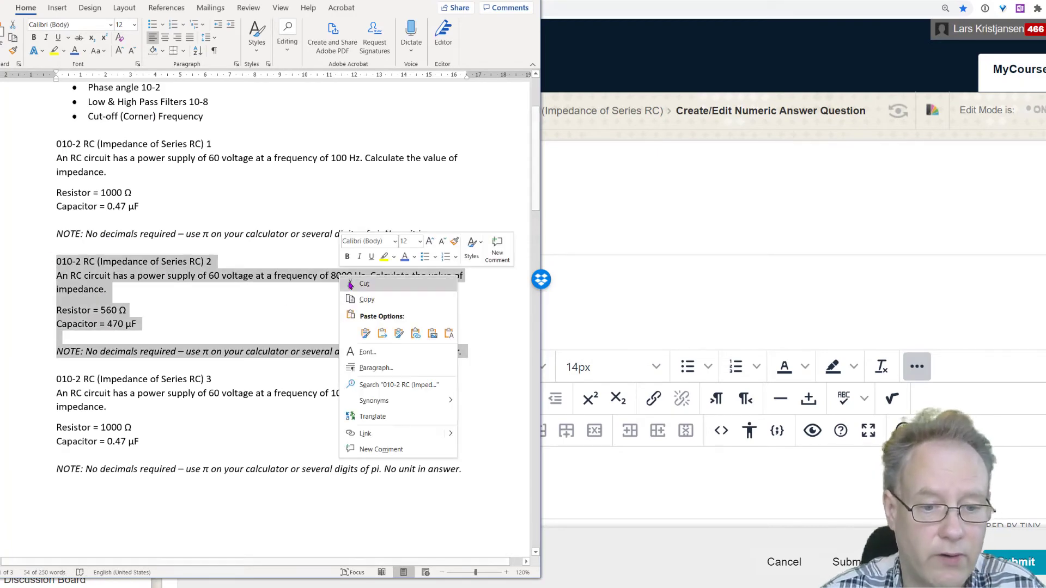
{"action": "left_click", "coordinate": [376, 301]}
{"action": "left_click", "coordinate": [494, 350]}
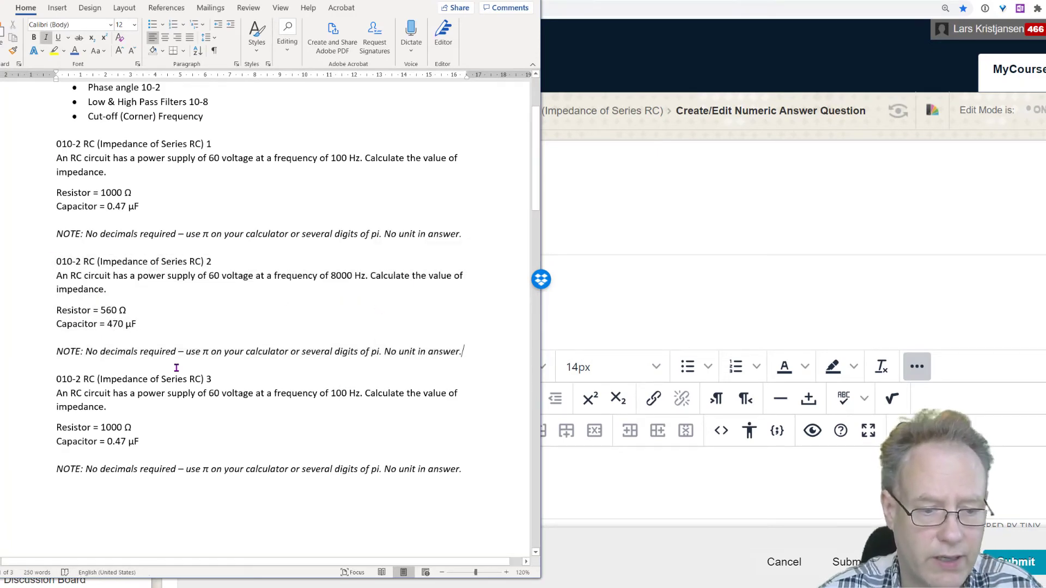
{"action": "key", "text": "Return"}
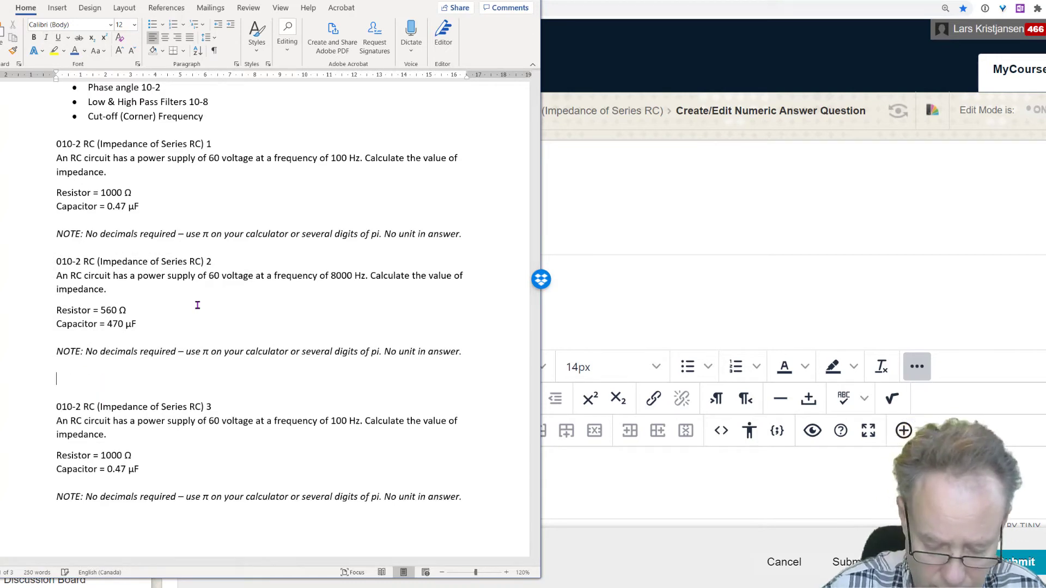
{"action": "key", "text": "ctrl+v"}
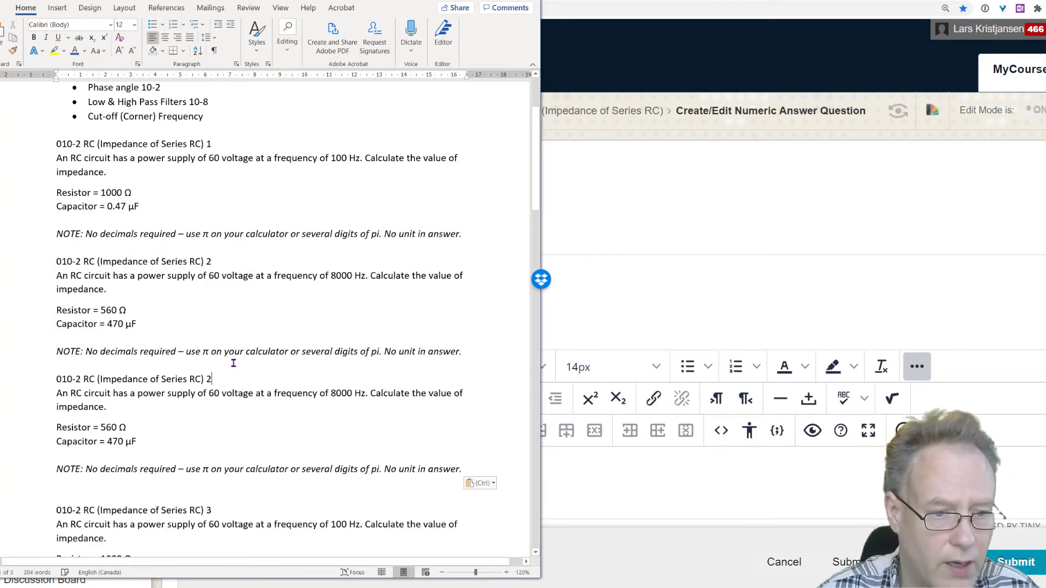
Change the duplicated question's number to 3, its resistor to 479 Ω, its frequency to 1000 Hz and its capacitor to 0.47 µF.
{"action": "key", "text": "BackSpace"}
{"action": "type", "text": "3"}
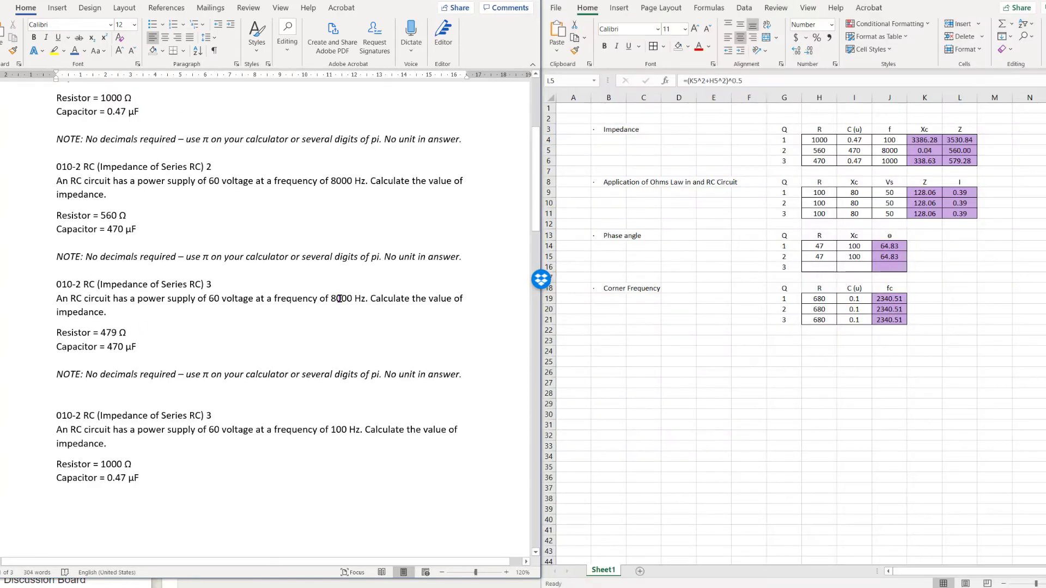
{"action": "double_click", "coordinate": [341, 299]}
{"action": "type", "text": "1000"}
{"action": "double_click", "coordinate": [116, 347]}
{"action": "type", "text": "0.47"}
Copy the edited question 3 from Word into the Blackboard form's Question Text and set its text to black.
{"action": "left_click_drag", "start_coordinate": [57, 284], "coordinate": [313, 398]}
{"action": "key", "text": "alt+Tab"}
{"action": "left_click", "coordinate": [369, 472]}
{"action": "key", "text": "ctrl+v"}
{"action": "left_click", "coordinate": [804, 367]}
{"action": "left_click", "coordinate": [785, 492]}
Copy the heading "010-2 RC (Impedance of Series RC) 3:" from the question text into the Question Title.
{"action": "left_click_drag", "start_coordinate": [412, 458], "coordinate": [213, 458]}
{"action": "right_click", "coordinate": [268, 461]}
{"action": "left_click", "coordinate": [294, 358]}
{"action": "left_click", "coordinate": [431, 302]}
{"action": "key", "text": "ctrl+v"}
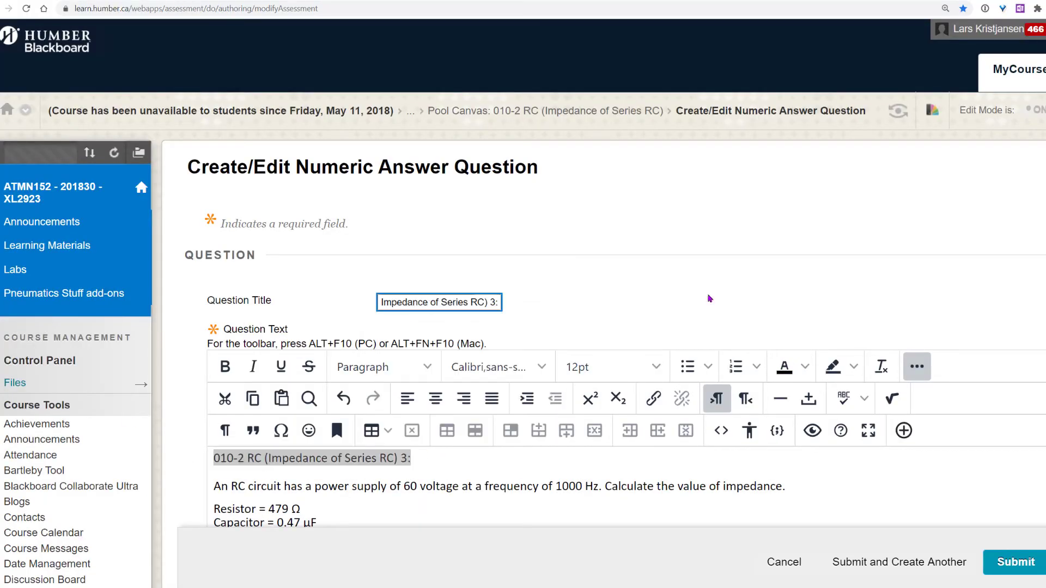
Copy the Z value of Impedance question 3 from cell L6 of the Excel spreadsheet and return to the form's Correct Answer.
{"action": "scroll", "coordinate": [431, 298], "scroll_direction": "down", "scroll_amount": 6}
{"action": "mouse_move", "coordinate": [478, 586]}
{"action": "left_click", "coordinate": [531, 562]}
{"action": "right_click", "coordinate": [964, 161]}
{"action": "left_click", "coordinate": [989, 185]}
{"action": "left_click", "coordinate": [425, 218]}
Enter 579 without decimals as the correct answer of question 3 and submit the question to the pool.
{"action": "key", "text": "ctrl+v"}
{"action": "key", "text": "BackSpace"}
{"action": "key", "text": "BackSpace"}
{"action": "key", "text": "BackSpace"}
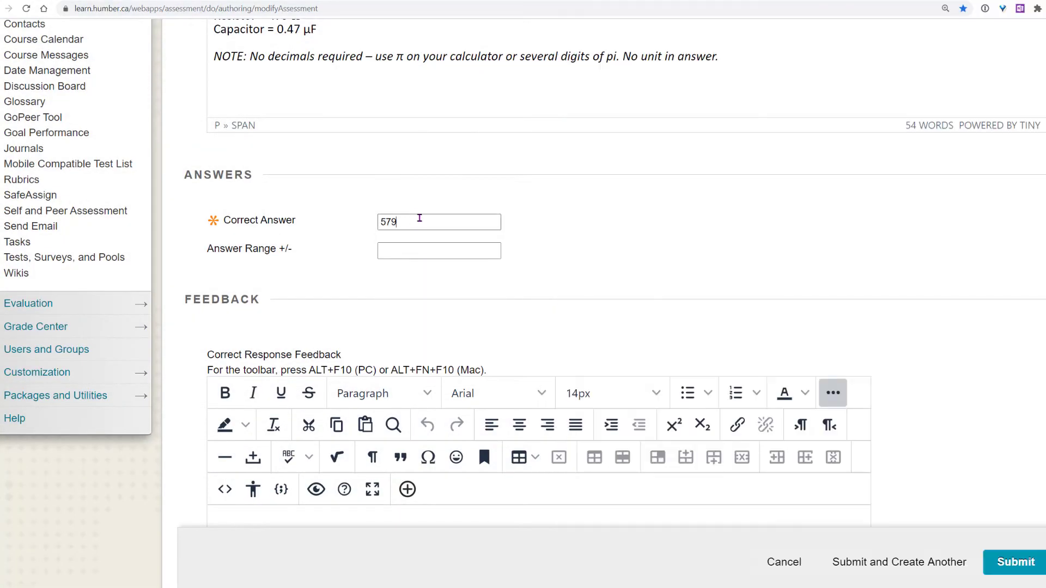
{"action": "key", "text": "Return"}
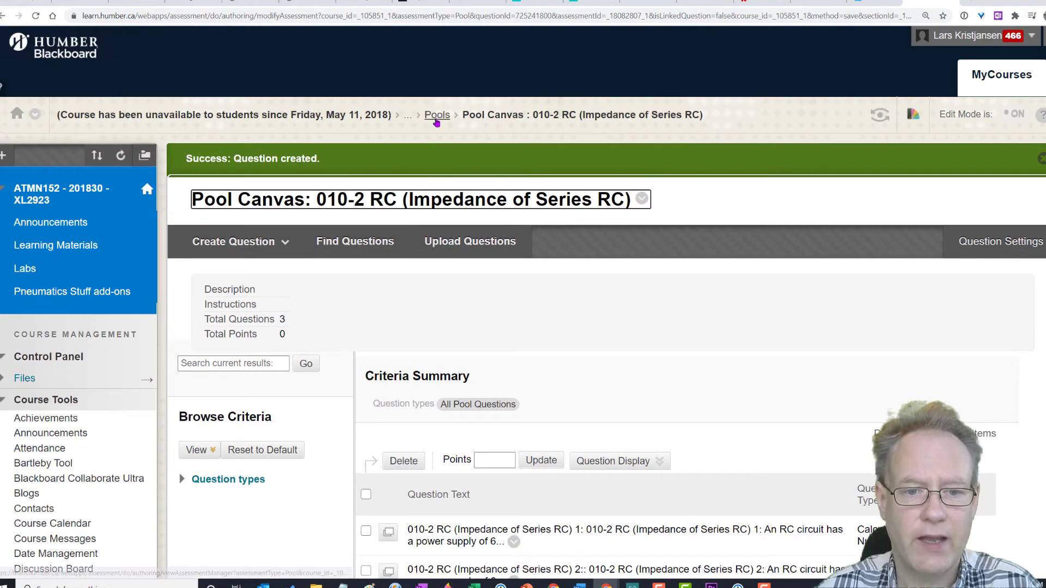
Return to the course's list of tests and open the 010 RC Circuits test for editing.
{"action": "left_click", "coordinate": [407, 116]}
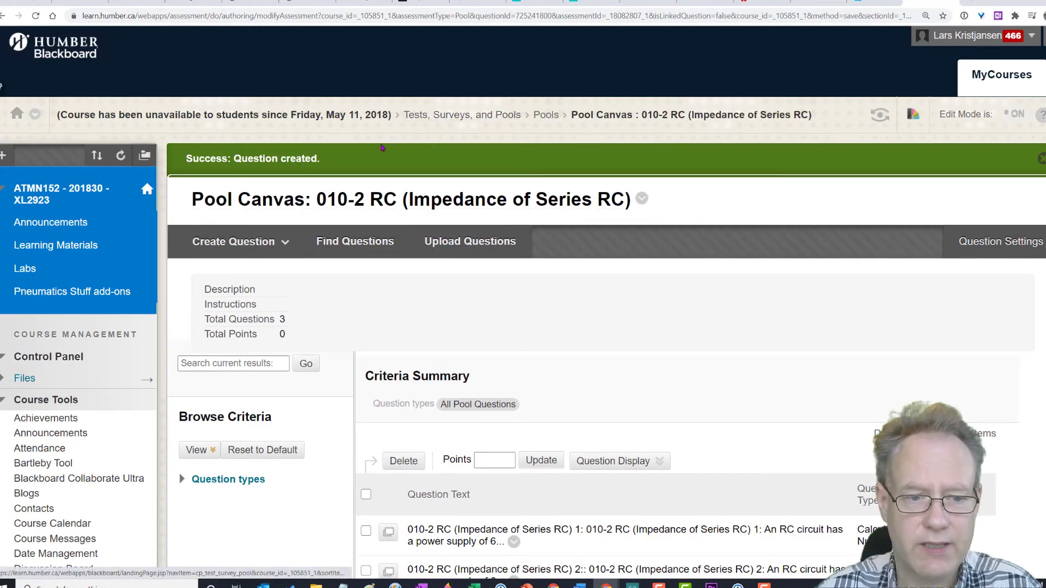
{"action": "left_click", "coordinate": [439, 114]}
{"action": "left_click", "coordinate": [201, 226]}
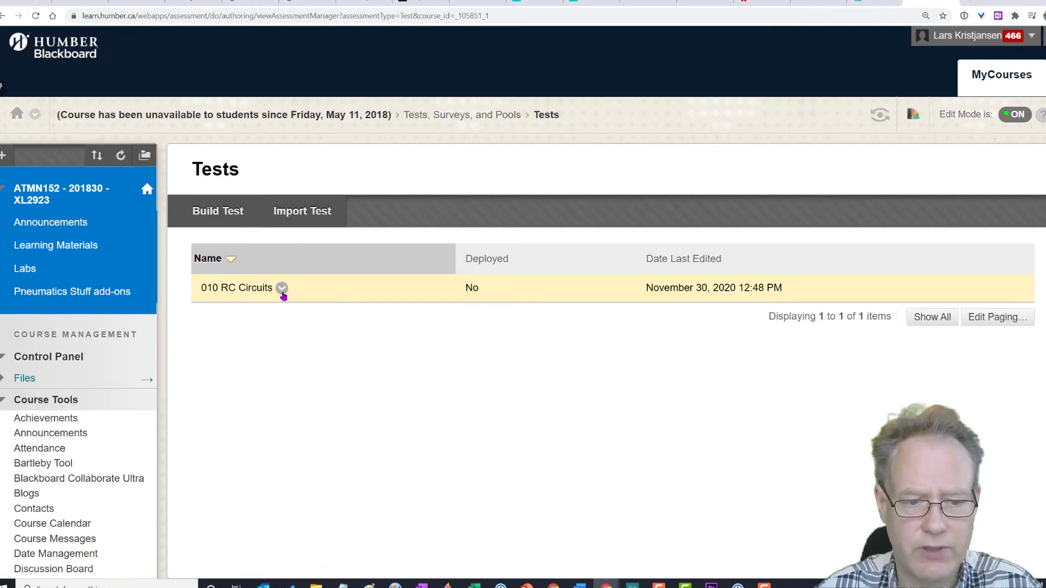
{"action": "left_click", "coordinate": [283, 289]}
{"action": "left_click", "coordinate": [295, 321]}
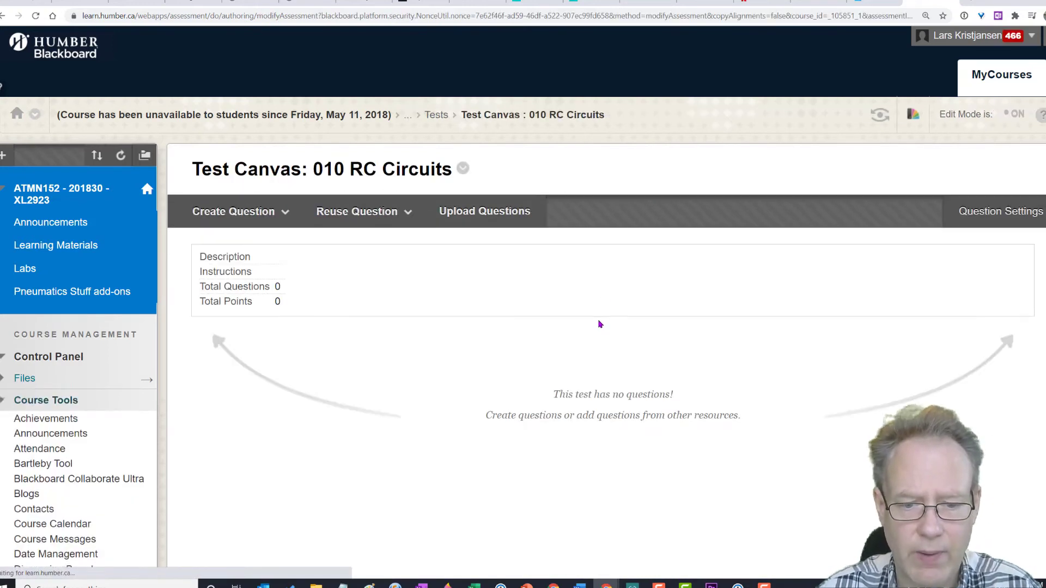
Add a random block to the test from the 010-2 RC (Impedance of Series RC) pool, using All Pool Questions.
{"action": "left_click", "coordinate": [379, 215]}
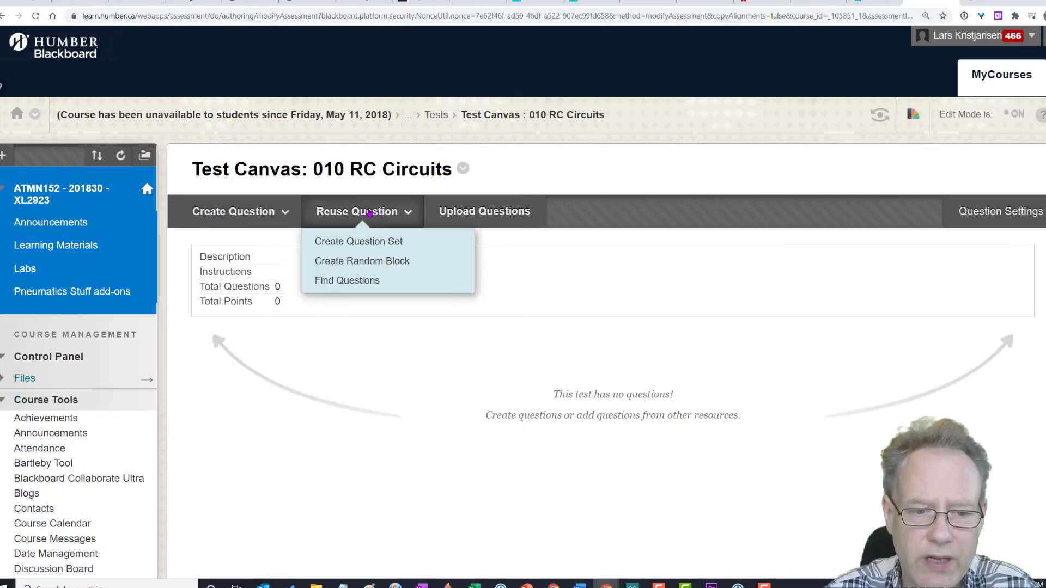
{"action": "left_click", "coordinate": [375, 265]}
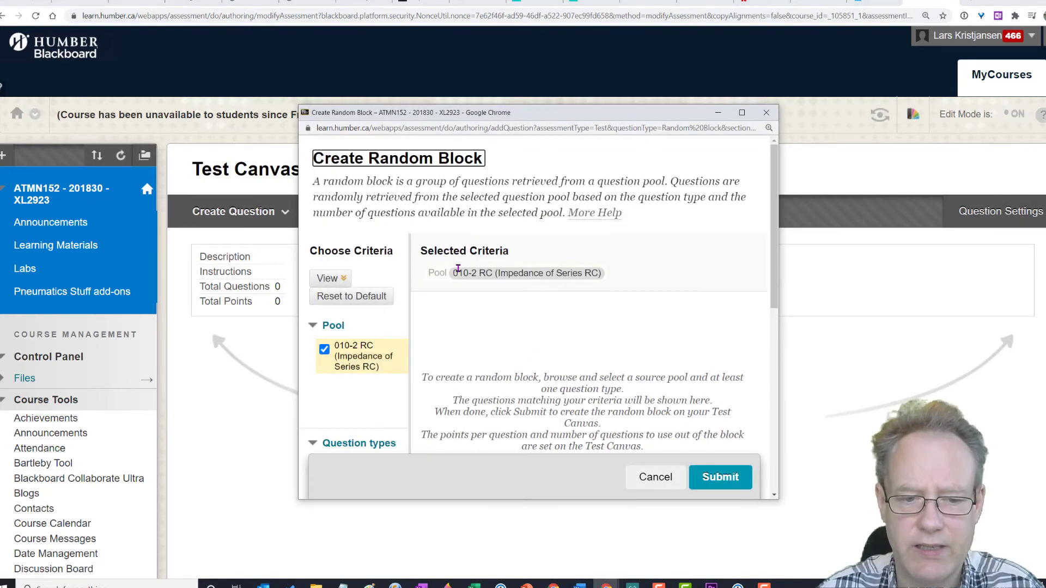
{"action": "scroll", "coordinate": [440, 356], "scroll_direction": "down", "scroll_amount": 3}
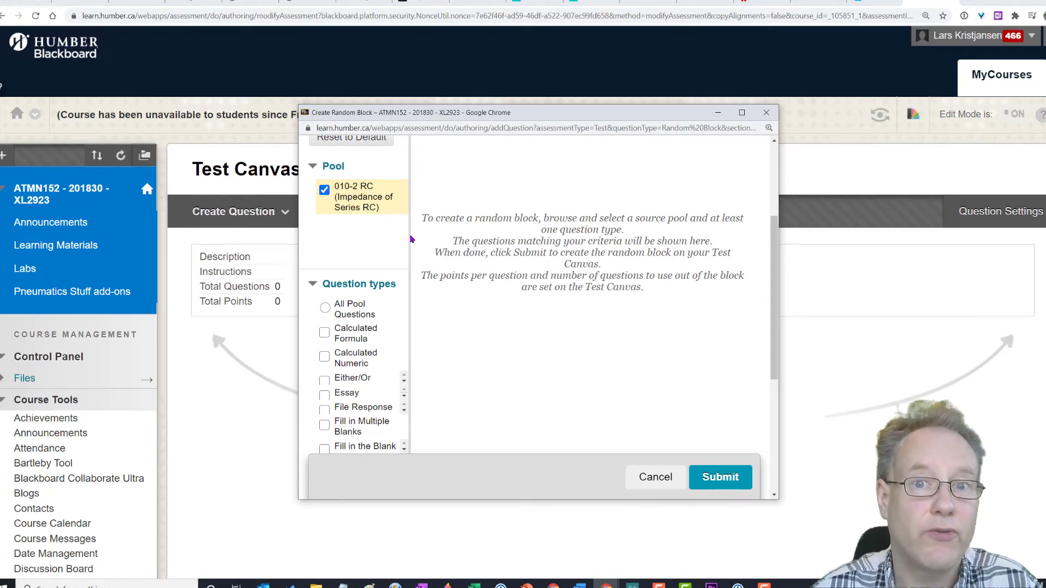
{"action": "scroll", "coordinate": [370, 226], "scroll_direction": "down", "scroll_amount": 5}
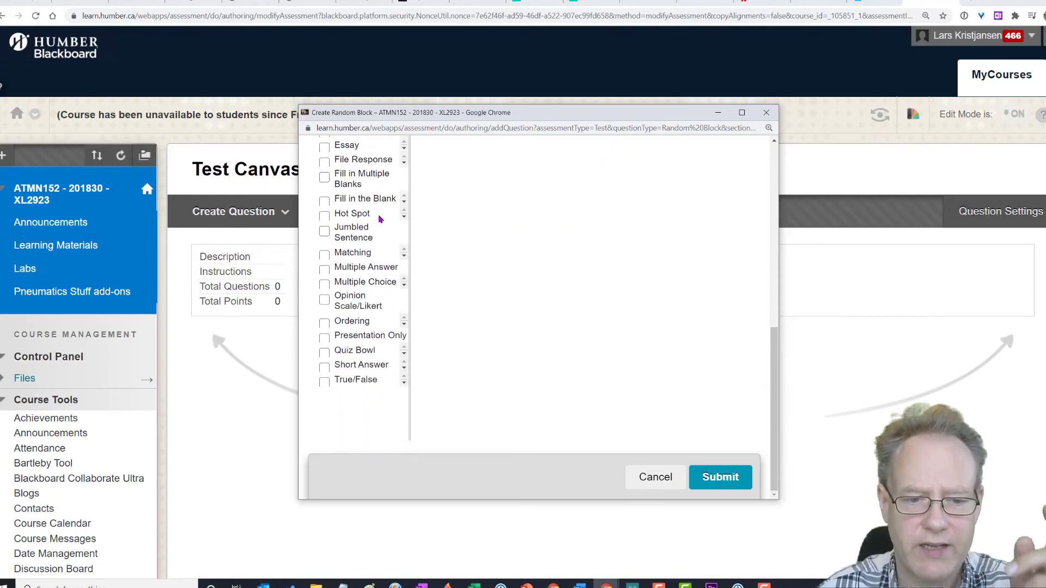
{"action": "scroll", "coordinate": [368, 261], "scroll_direction": "up", "scroll_amount": 5}
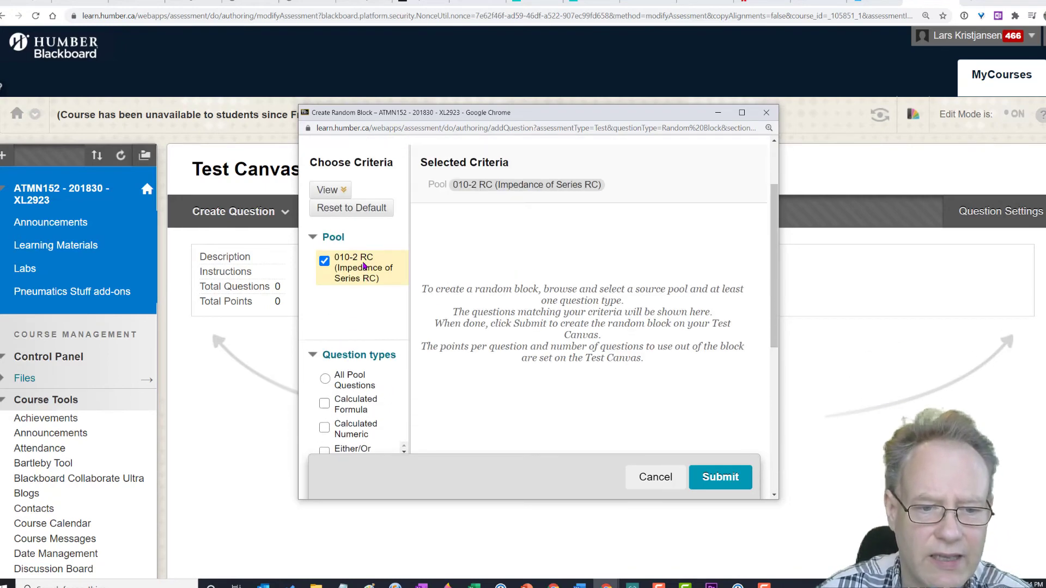
{"action": "scroll", "coordinate": [355, 313], "scroll_direction": "down", "scroll_amount": 3}
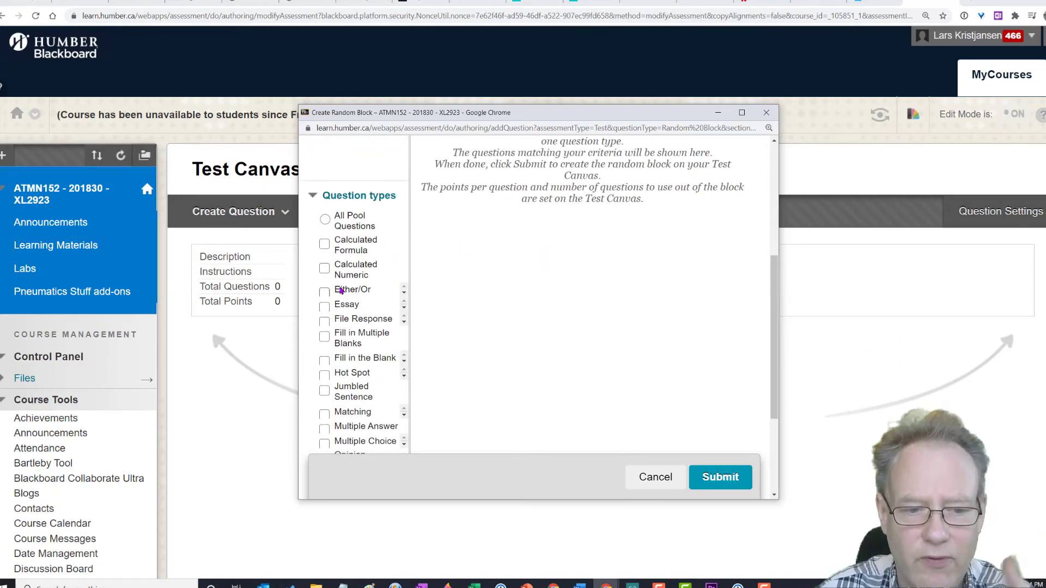
{"action": "left_click", "coordinate": [326, 224]}
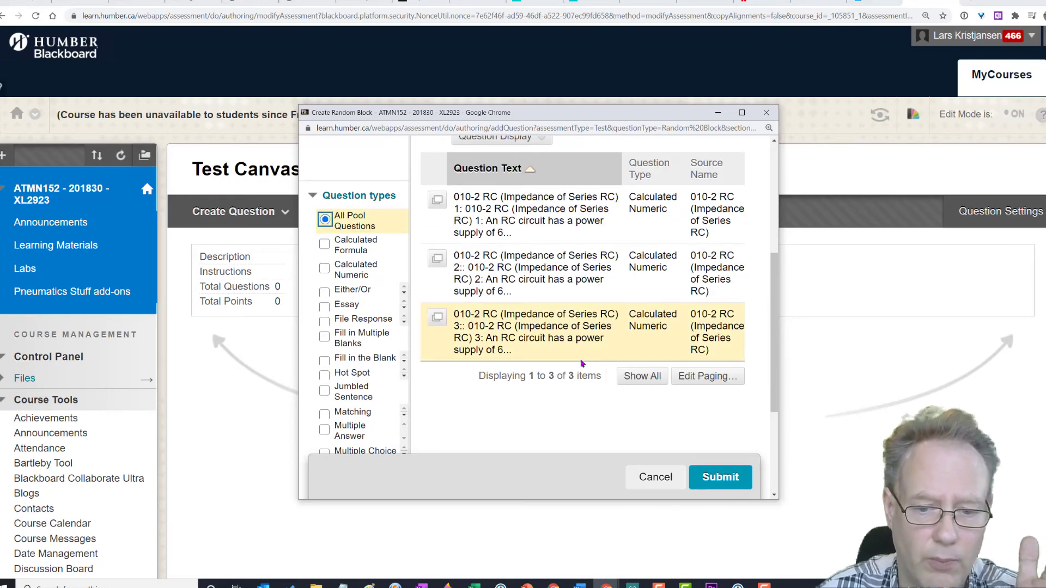
{"action": "left_click", "coordinate": [727, 475]}
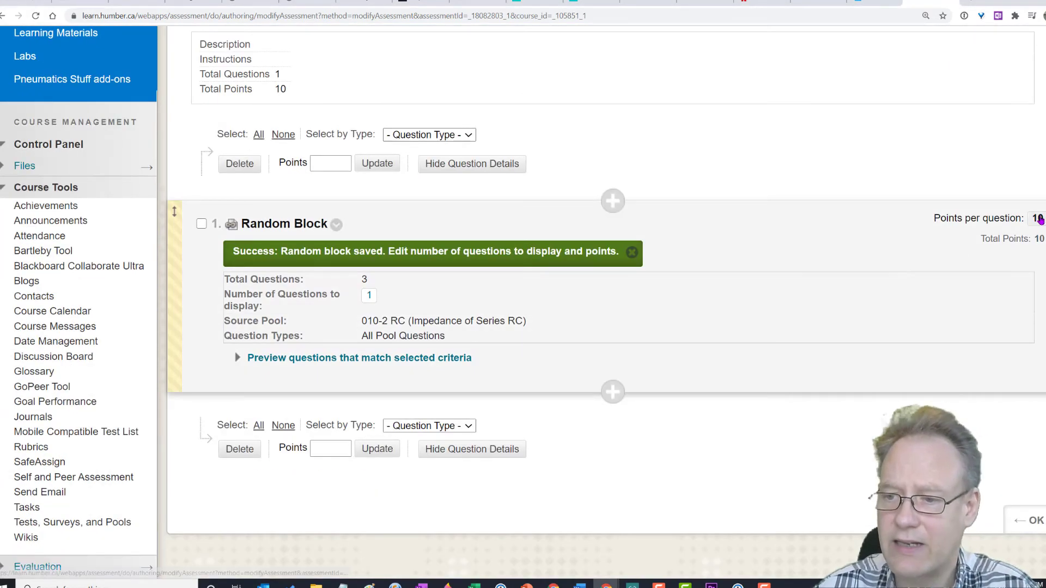
Set the random block's points per question to 1 and check its number of questions to display.
{"action": "left_click", "coordinate": [1038, 218]}
{"action": "key", "text": "BackSpace"}
{"action": "left_click", "coordinate": [1020, 224]}
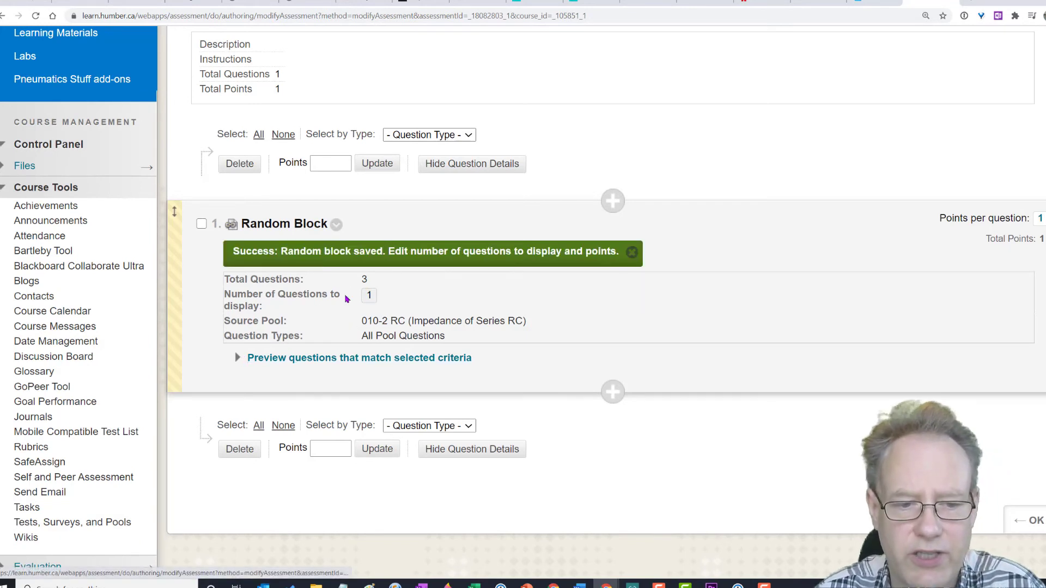
{"action": "left_click", "coordinate": [369, 297]}
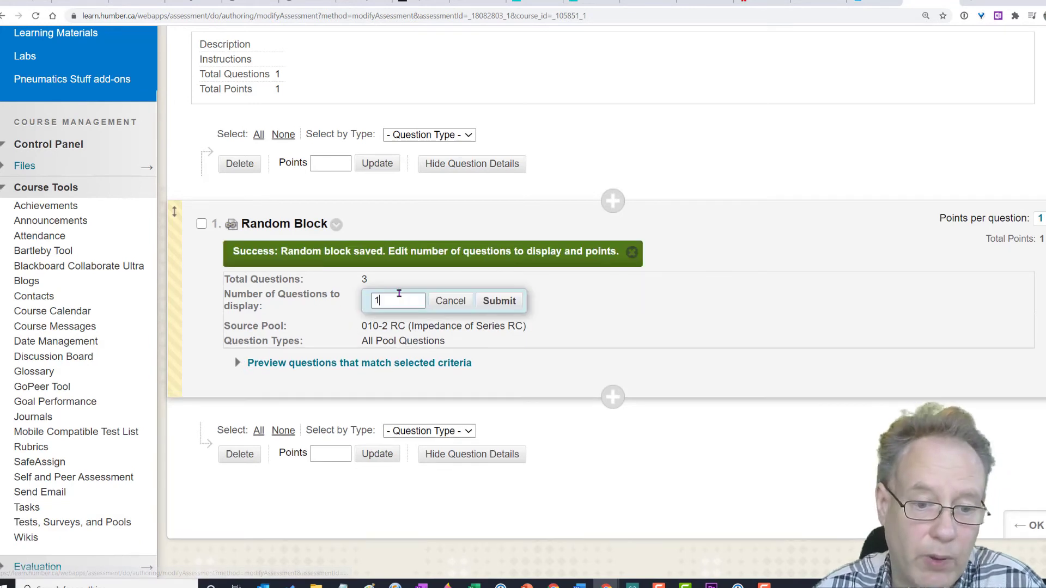
{"action": "left_click", "coordinate": [457, 306]}
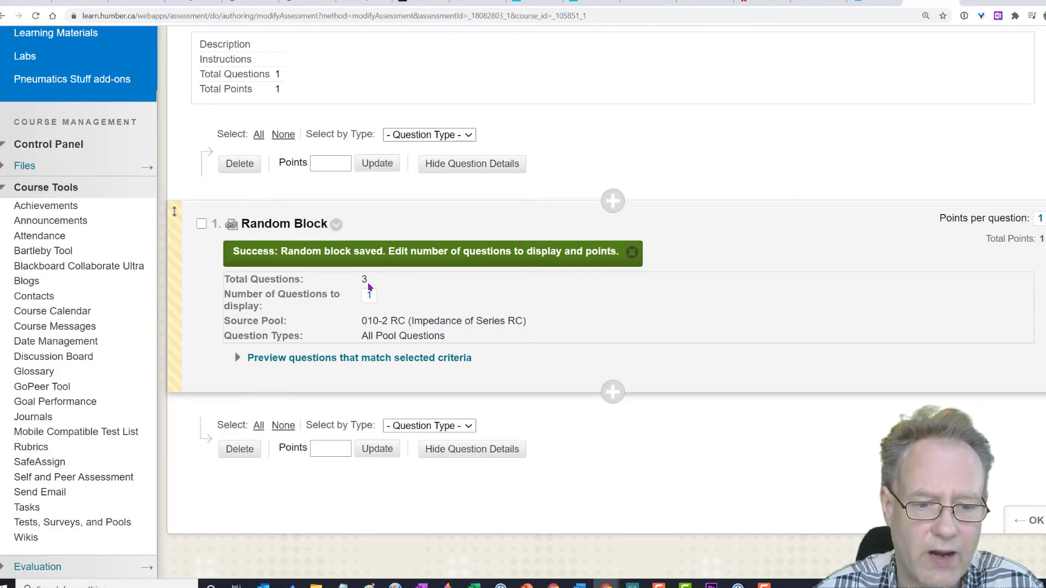
{"action": "scroll", "coordinate": [308, 210], "scroll_direction": "up", "scroll_amount": 4}
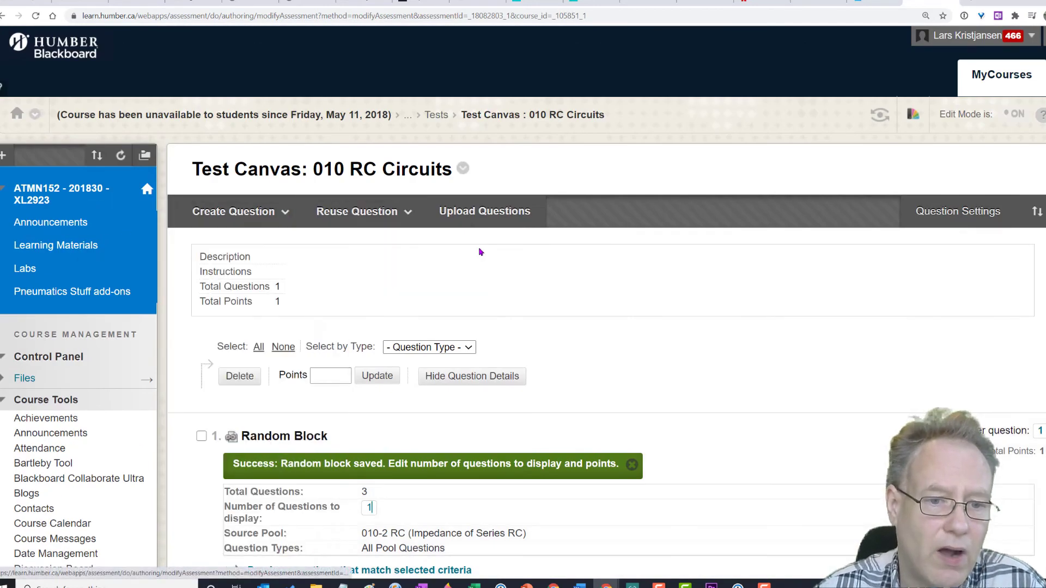
{"action": "mouse_move", "coordinate": [275, 212]}
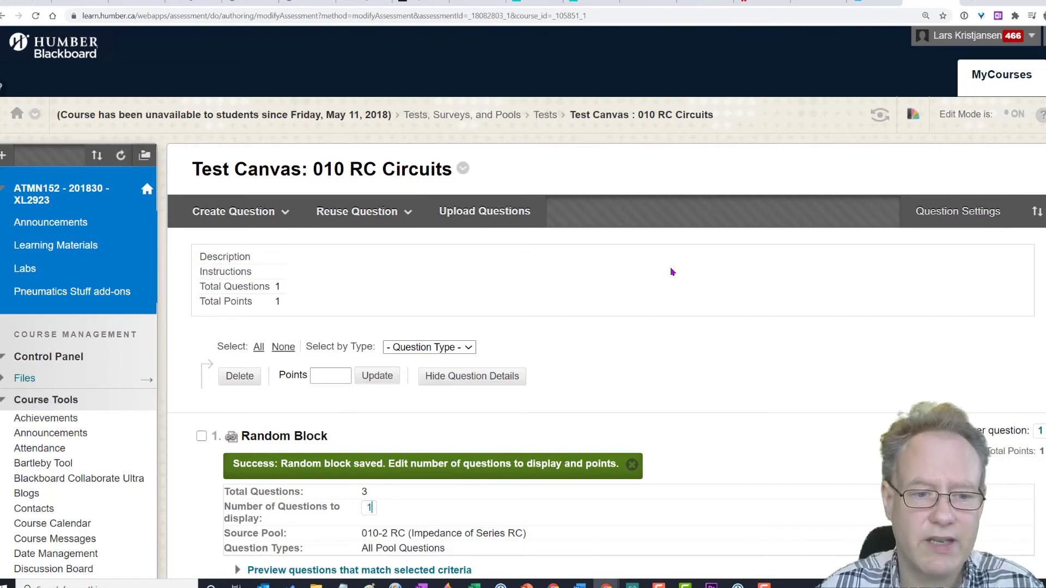
{"action": "scroll", "coordinate": [439, 322], "scroll_direction": "down", "scroll_amount": 3}
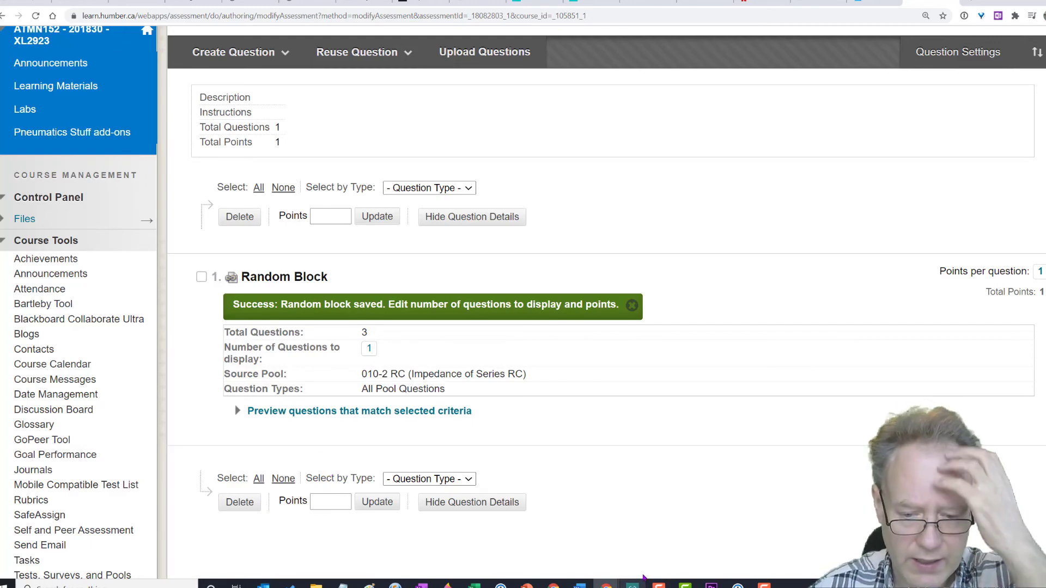
Switch to the Word document and review the RC Circuits Quiz topic list, highlighting the Low & High Pass Filters 10-8 entry.
{"action": "mouse_move", "coordinate": [579, 586]}
{"action": "left_click", "coordinate": [522, 539]}
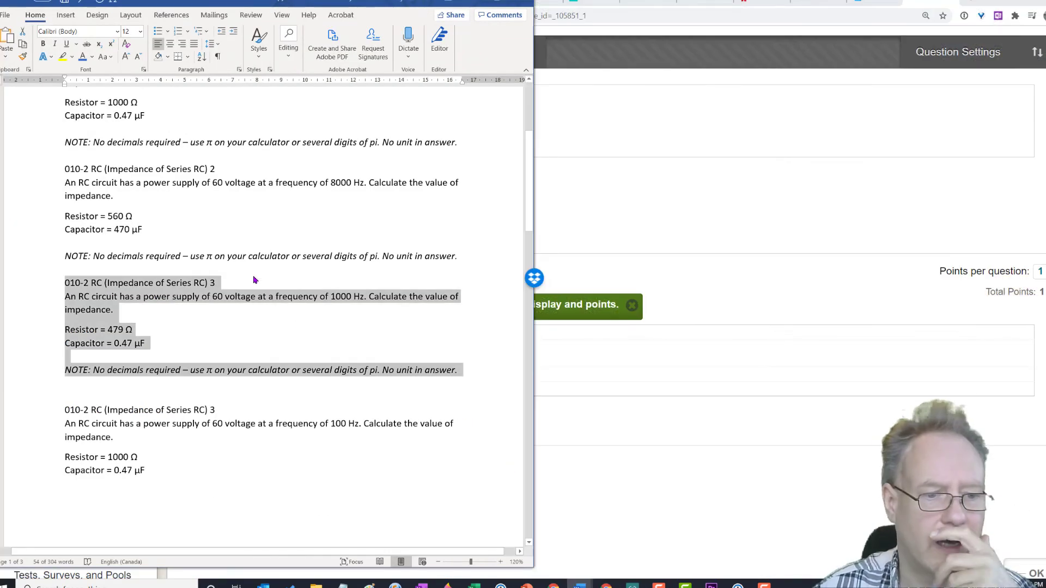
{"action": "scroll", "coordinate": [251, 271], "scroll_direction": "up", "scroll_amount": 5}
{"action": "left_click", "coordinate": [252, 260]}
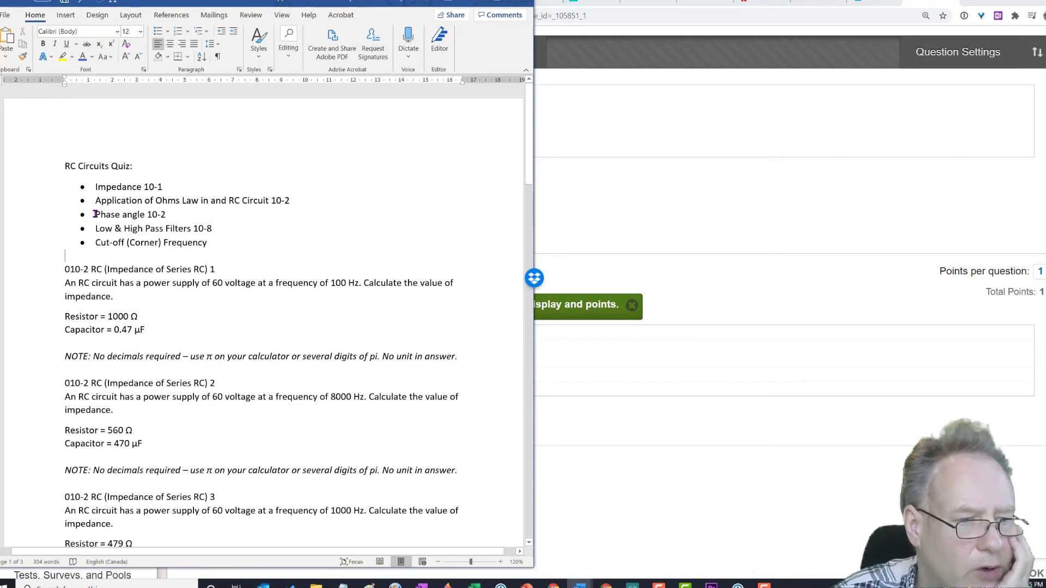
{"action": "left_click", "coordinate": [93, 214]}
{"action": "left_click_drag", "start_coordinate": [96, 228], "coordinate": [255, 227]}
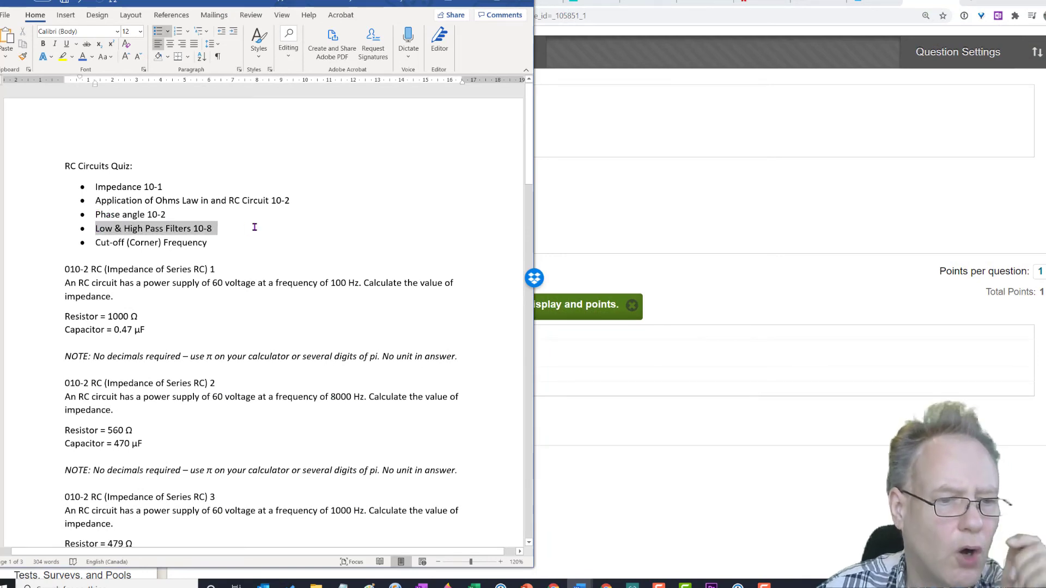
{"action": "left_click", "coordinate": [106, 230]}
{"action": "left_click_drag", "start_coordinate": [95, 228], "coordinate": [222, 230]}
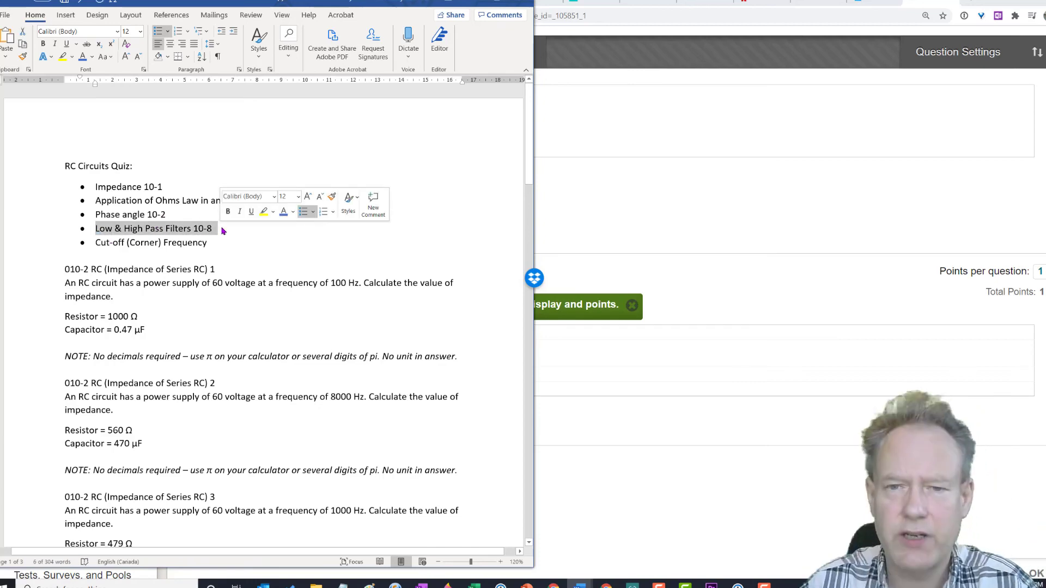